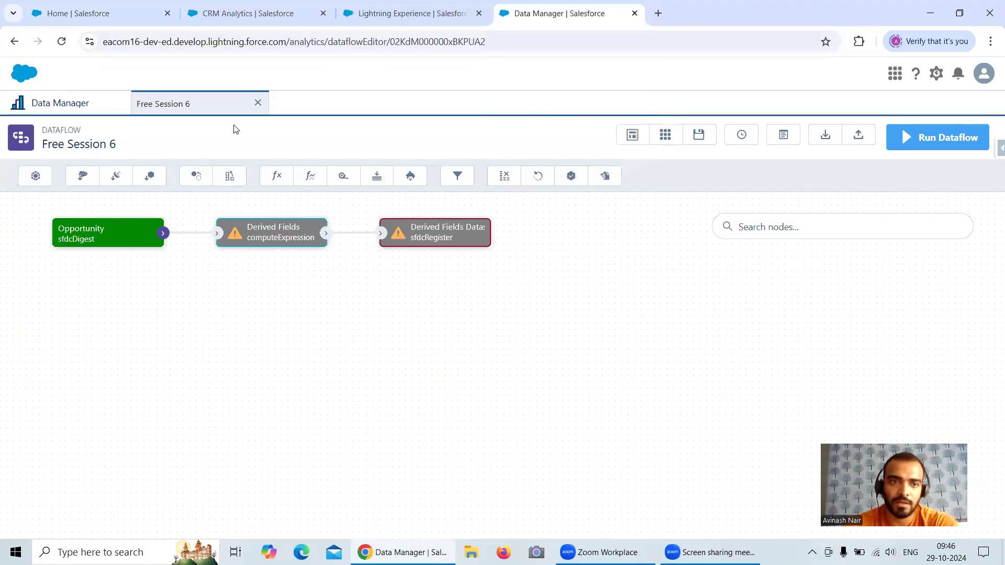
Open the Free Session 11 recipe and show the transformation list of its Creation of Derived Fields node
click(124, 109)
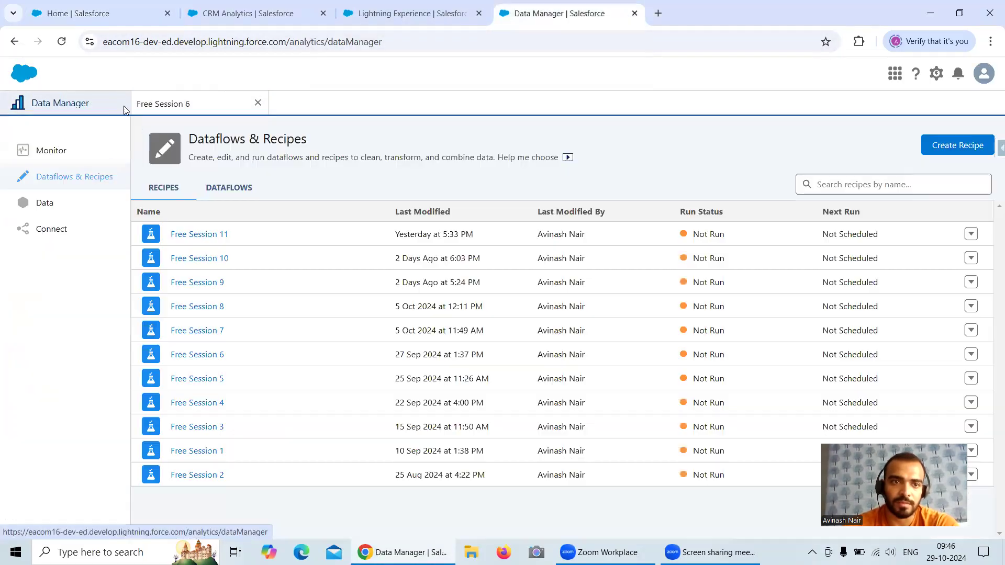
click(212, 238)
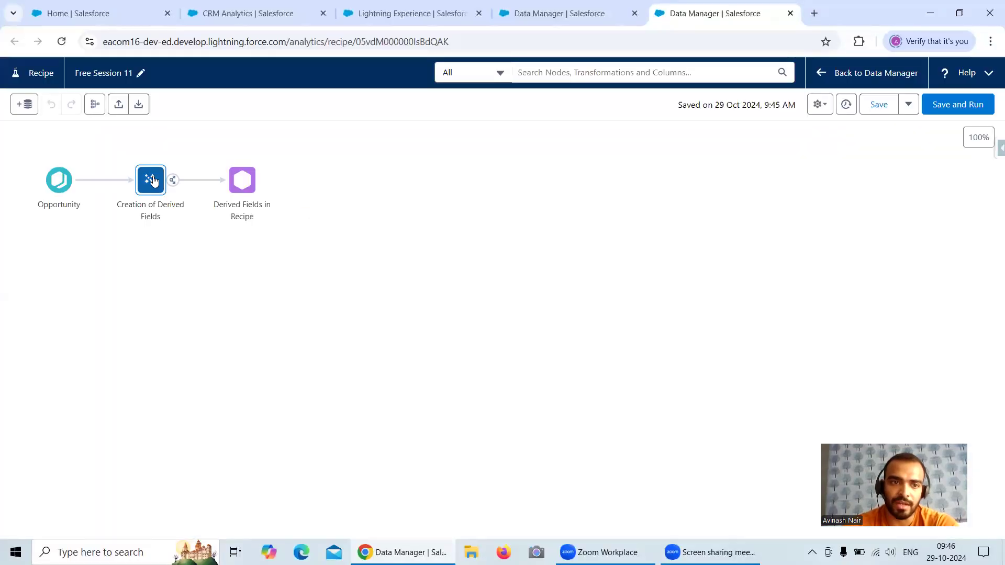
click(152, 181)
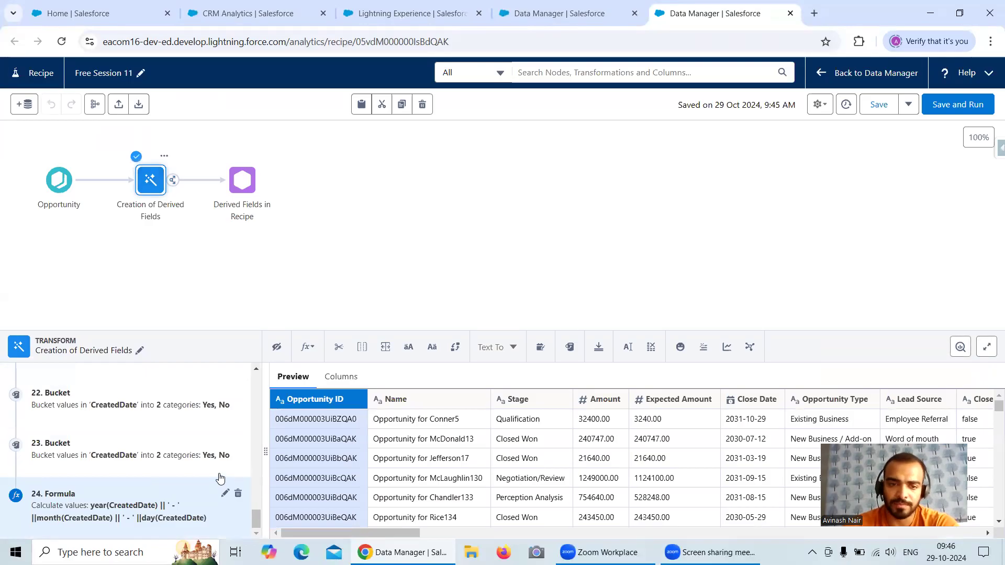
drag(257, 518, 256, 380)
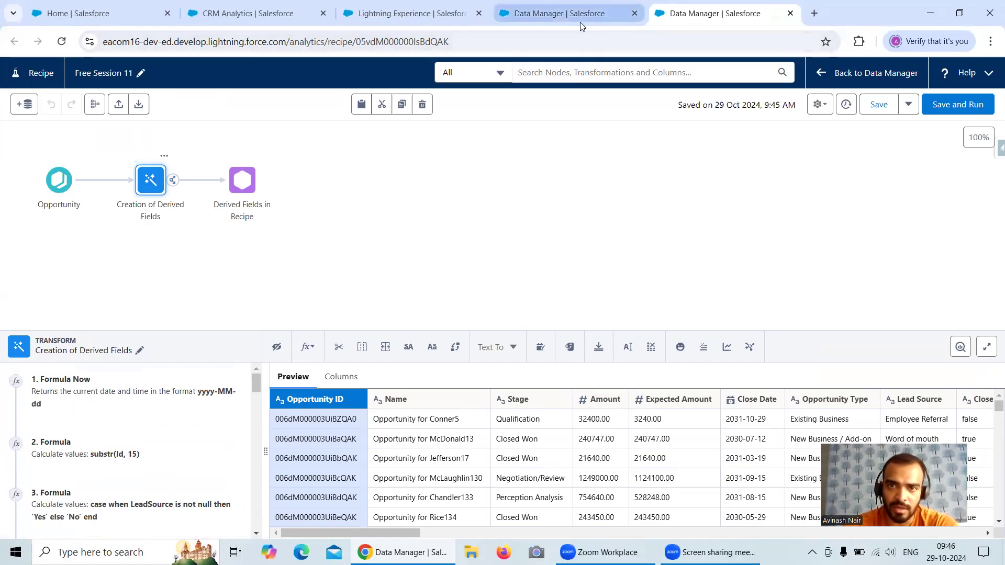
Examine the CreatedDateExcludingTime field's attributes in the Derived Fields computeExpression node of the Free Session 6 dataflow
mouse_move(580, 22)
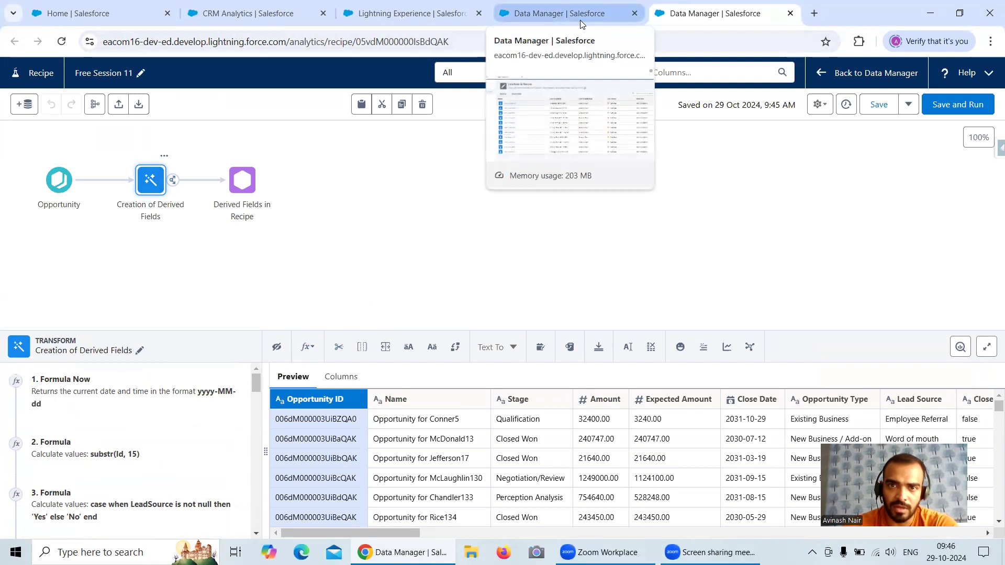
click(579, 24)
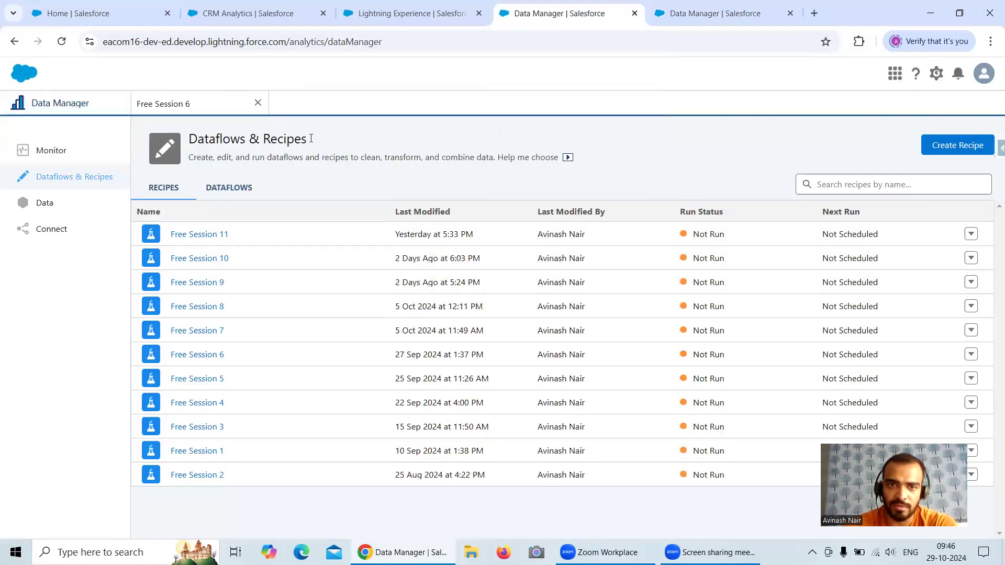
click(199, 103)
click(272, 233)
scroll(440, 315, down, 3)
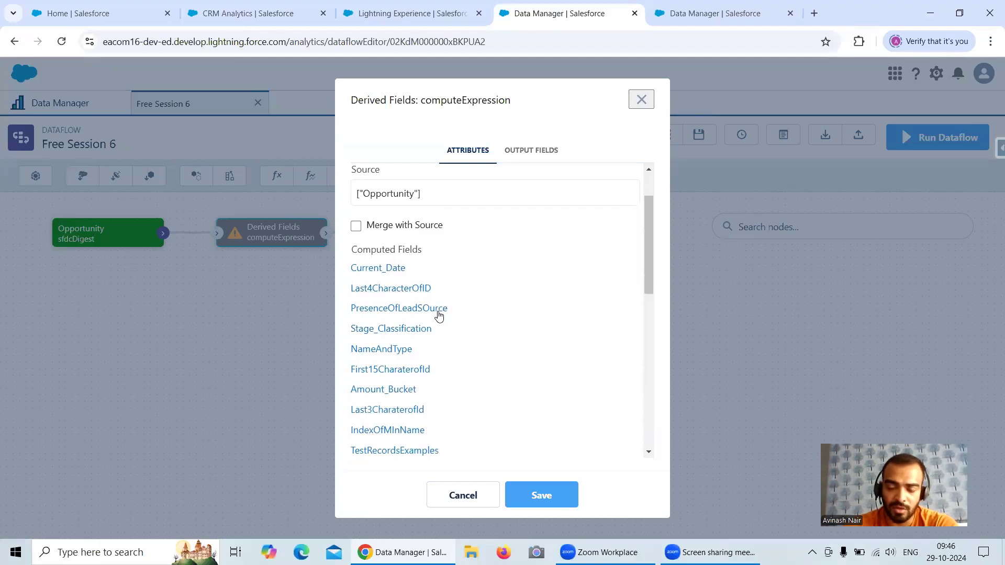
scroll(439, 314, down, 4)
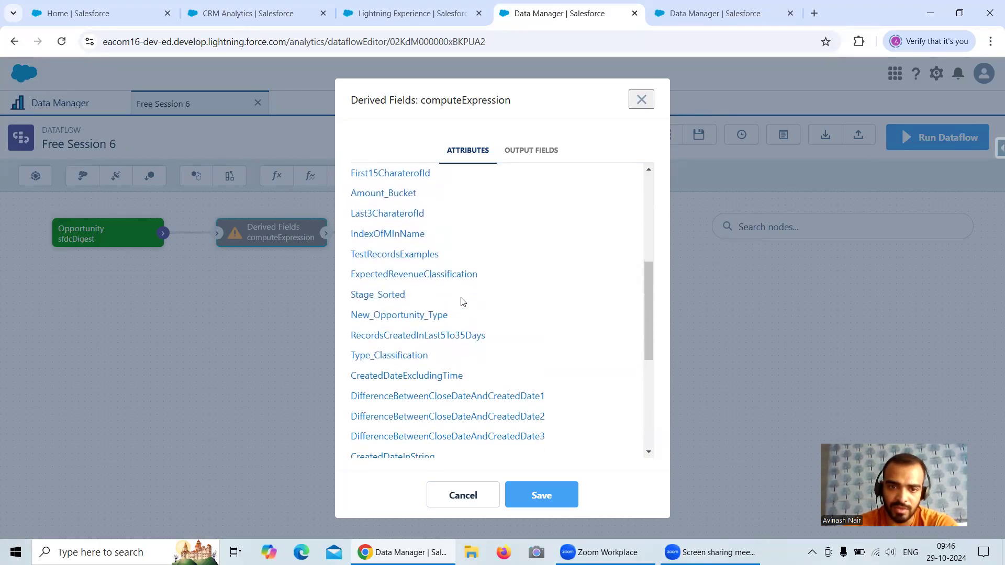
scroll(462, 302, down, 2)
click(440, 311)
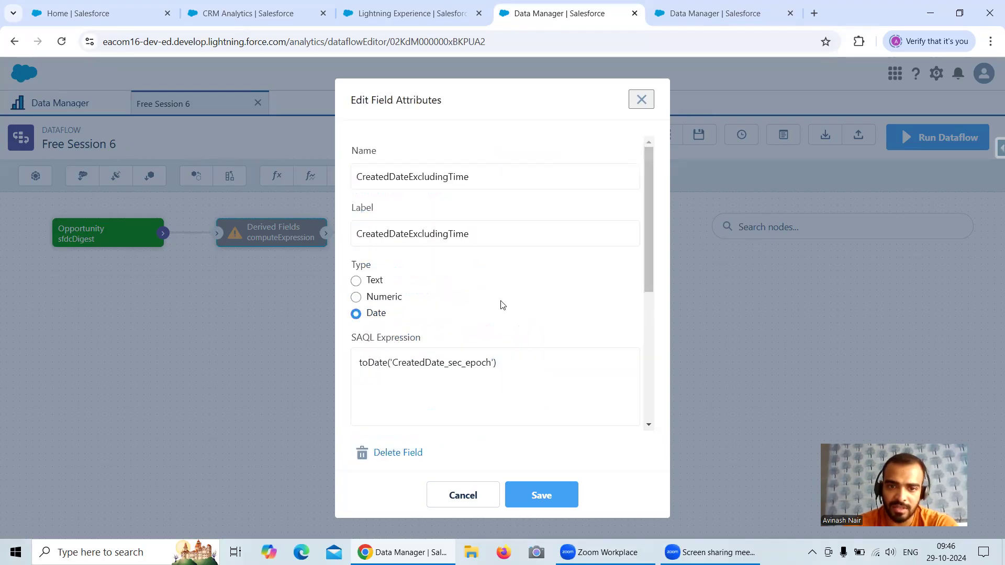
scroll(643, 284, down, 5)
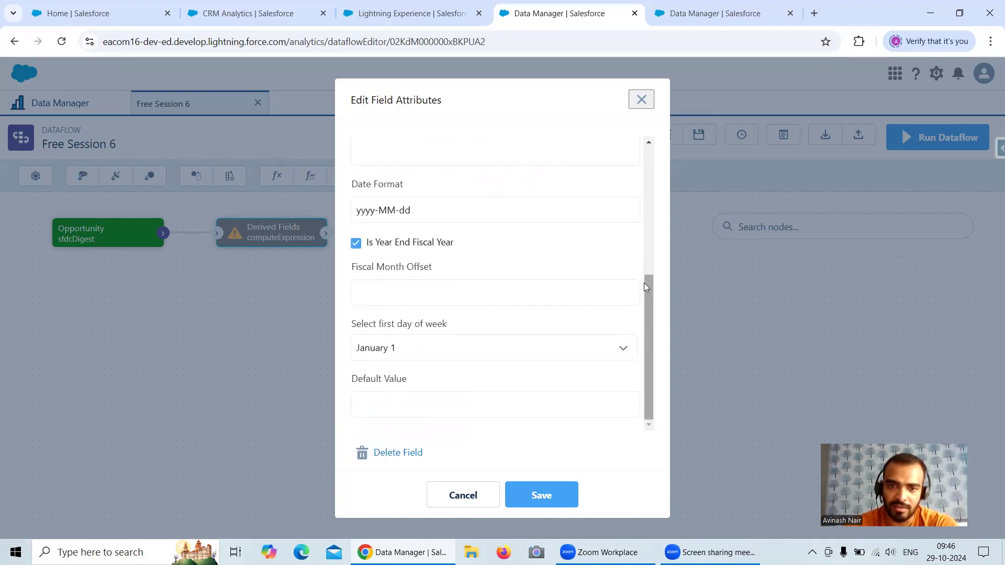
scroll(643, 285, up, 5)
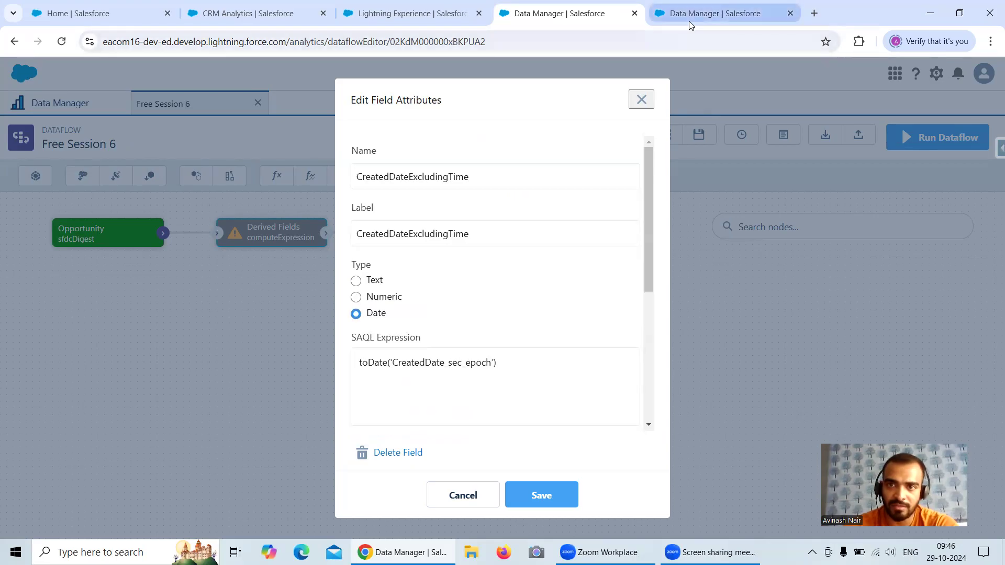
Review the settings of transformation 18, the CreatedDate formula, in the Free Session 11 recipe and close it without changes
click(689, 16)
scroll(220, 391, down, 4)
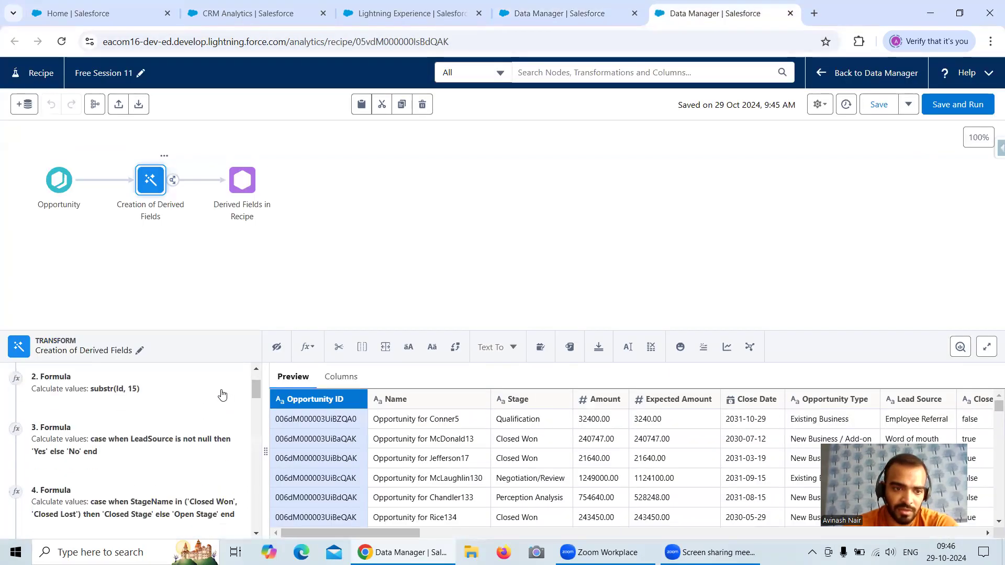
scroll(222, 393, down, 6)
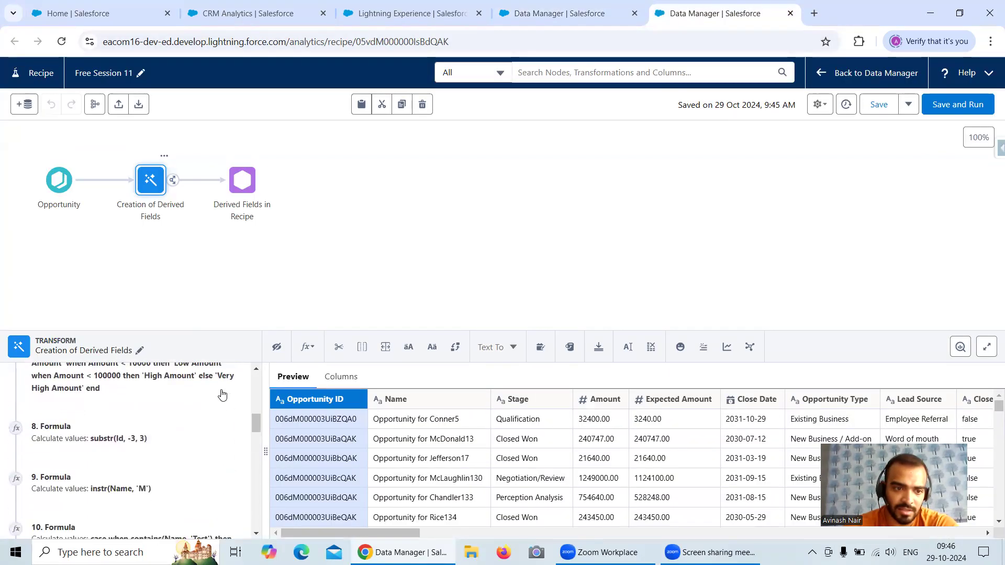
scroll(222, 393, down, 5)
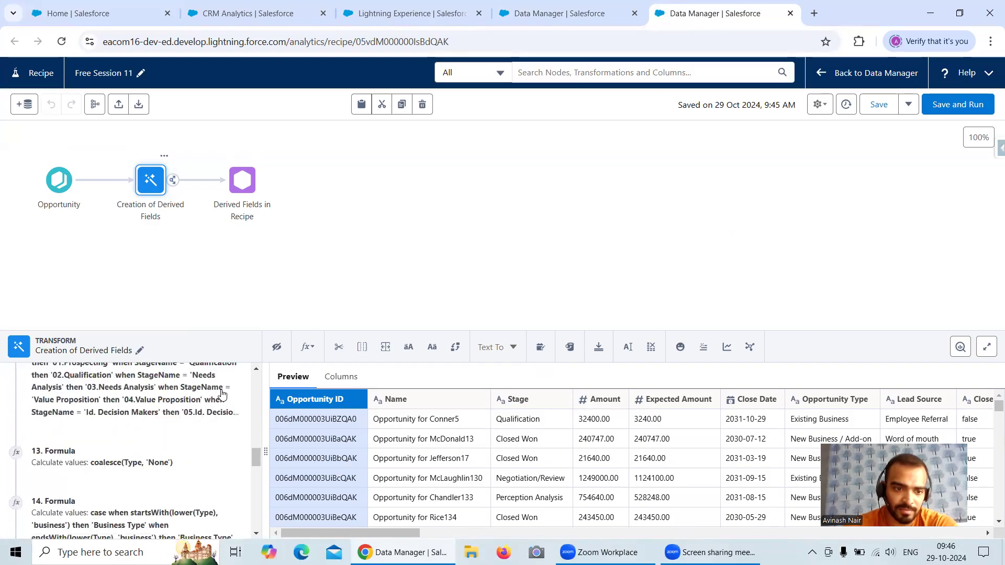
scroll(222, 394, down, 4)
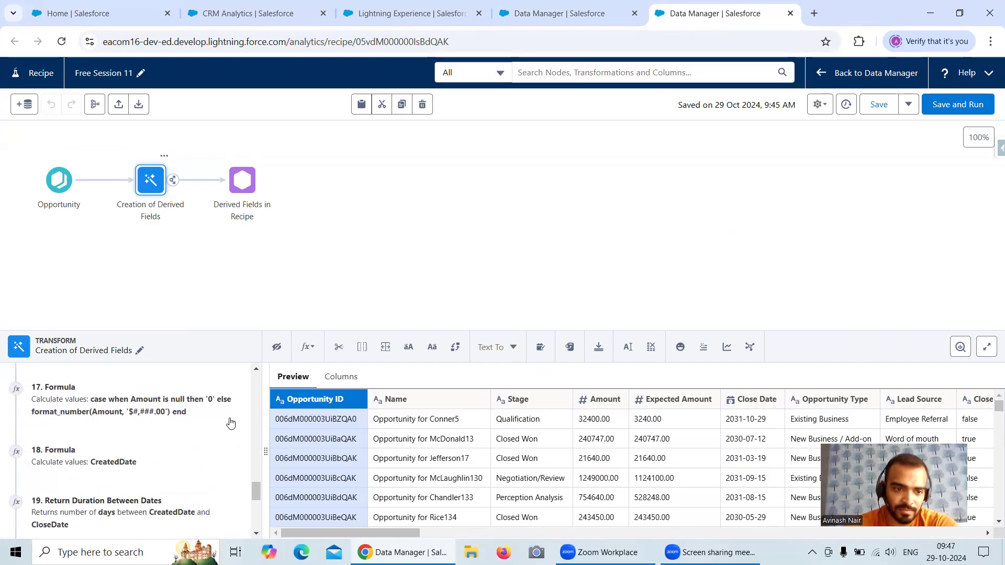
click(141, 473)
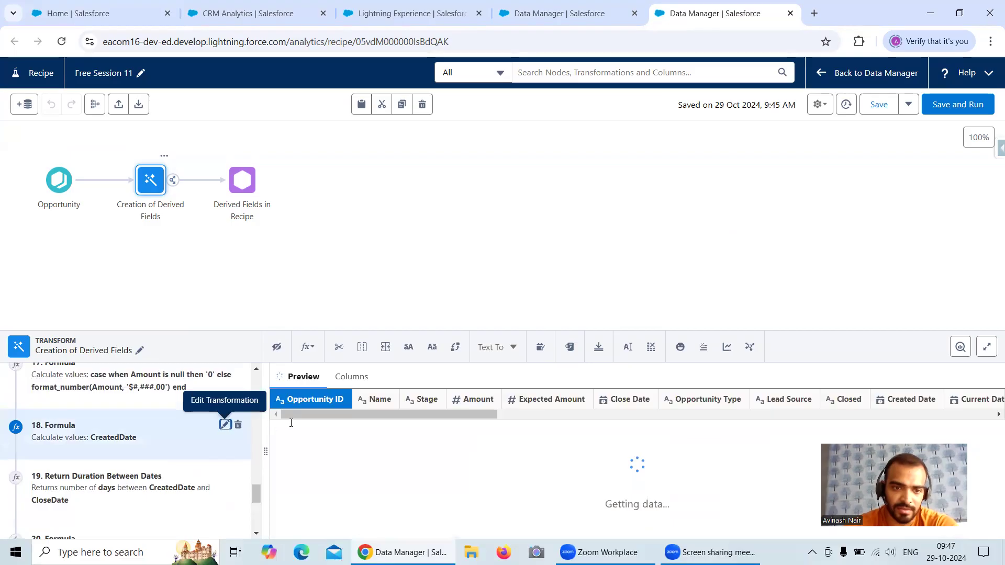
click(227, 424)
drag(530, 387, 534, 485)
scroll(534, 486, up, 6)
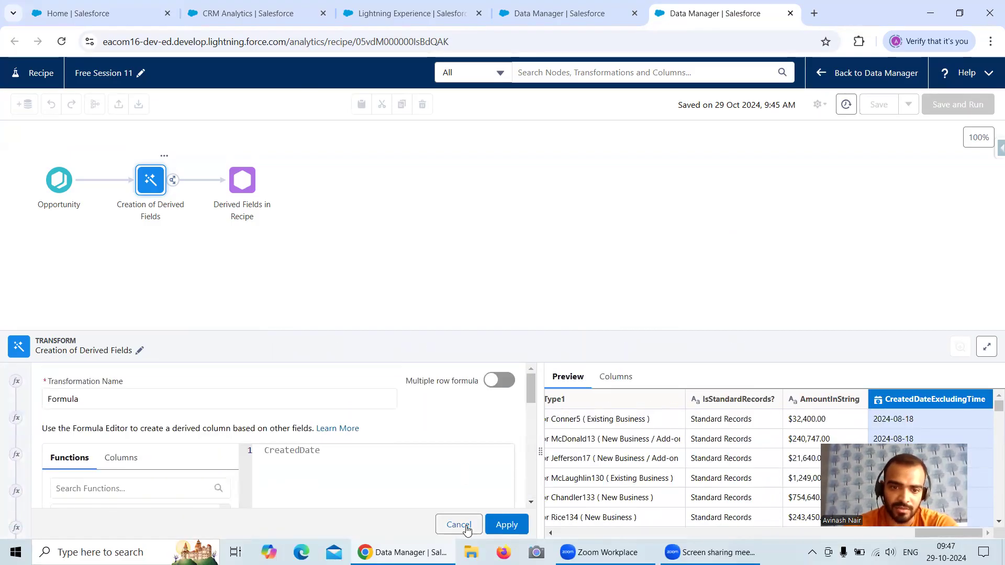
click(458, 525)
Start a new custom formula transformation on the Created Date column of the Creation of Derived Fields node
scroll(252, 458, down, 1)
scroll(252, 455, down, 1)
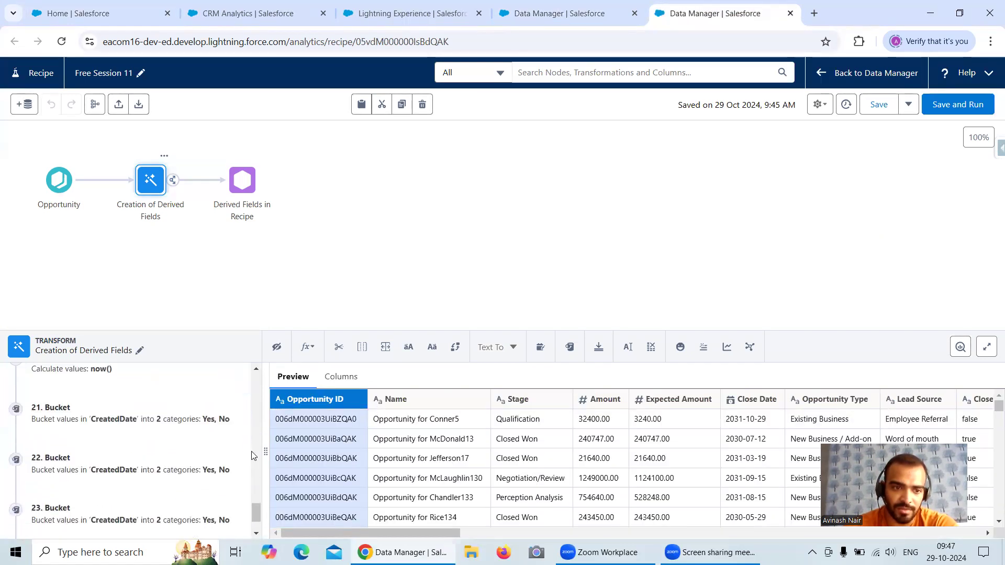
scroll(252, 455, down, 1)
scroll(254, 455, up, 3)
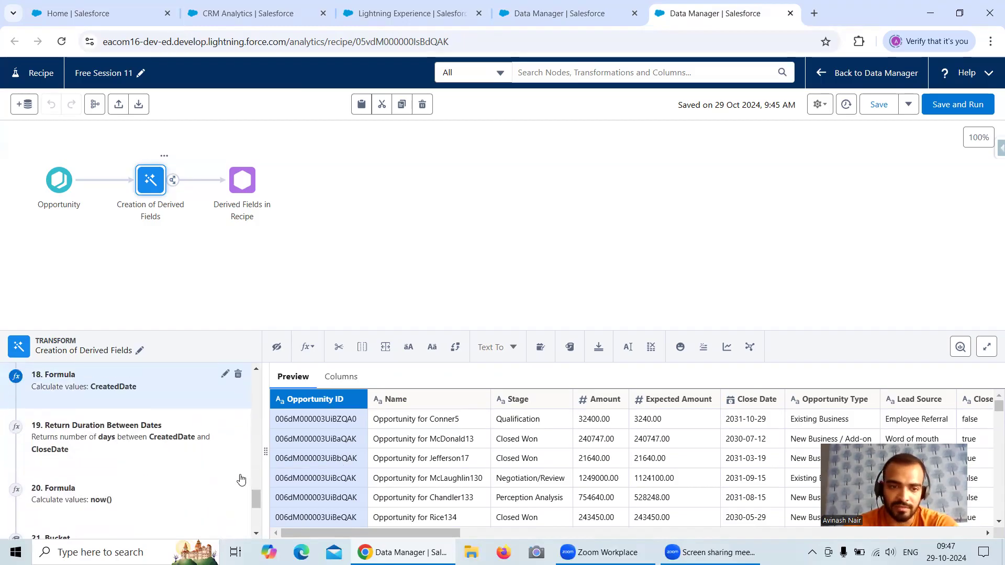
scroll(256, 497, down, 3)
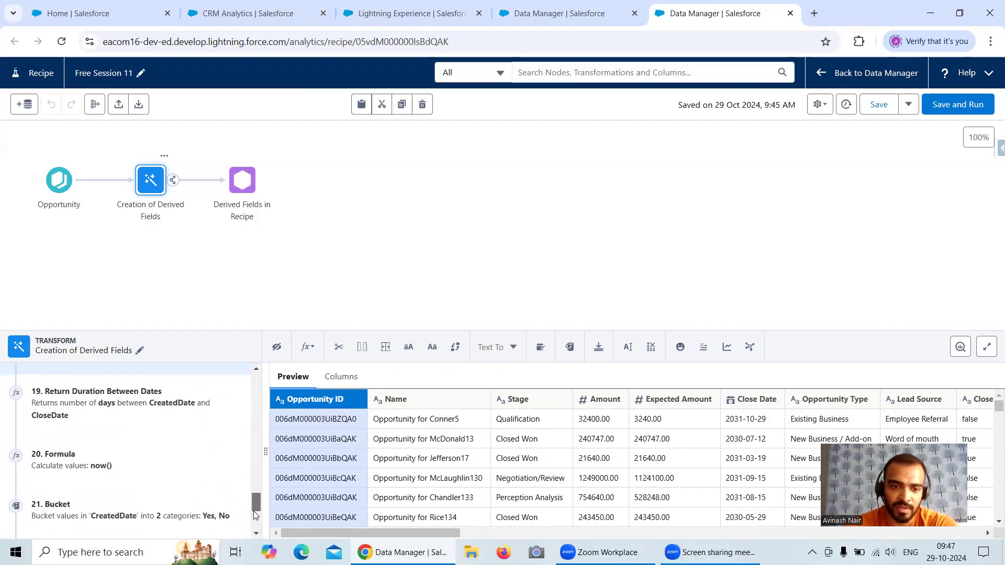
click(307, 347)
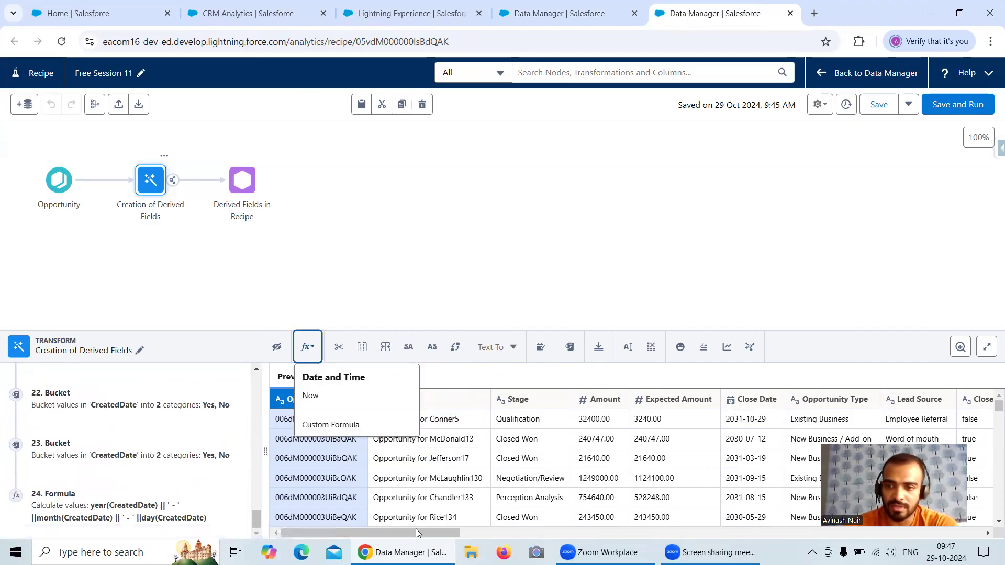
drag(416, 532, 460, 533)
click(890, 399)
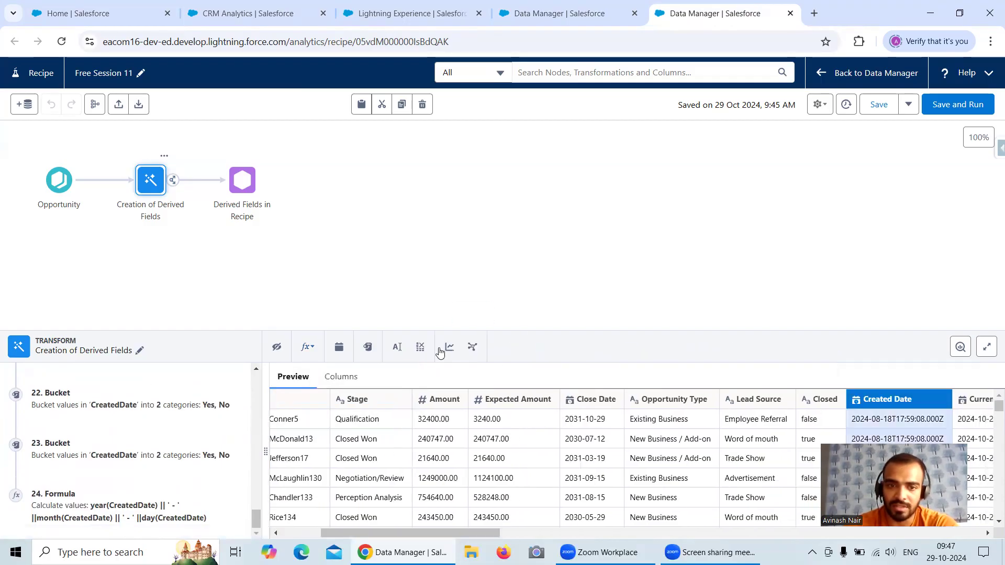
click(307, 346)
click(338, 463)
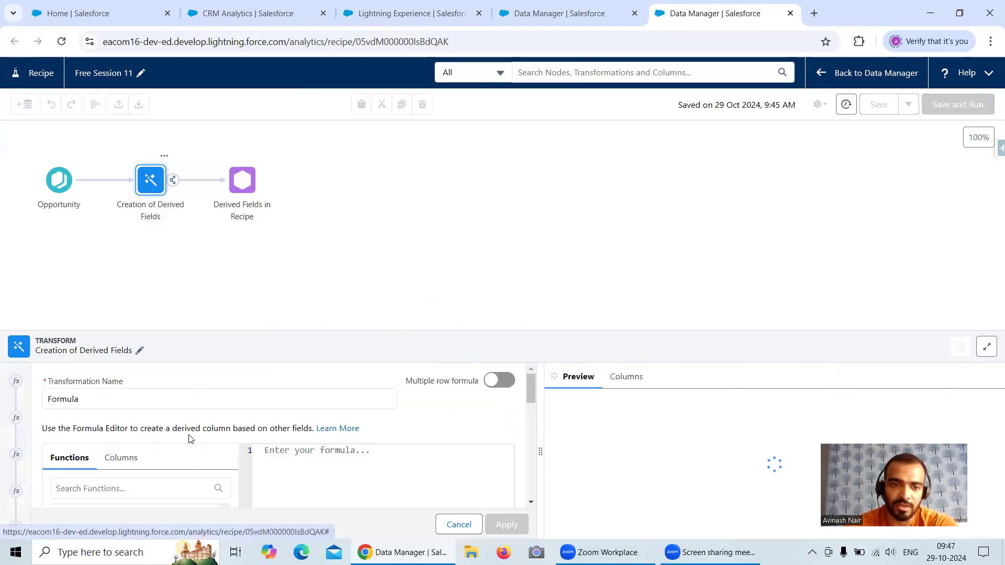
Insert the TO_TIMESTAMP function into the new formula
scroll(225, 434, down, 5)
drag(222, 397, 232, 473)
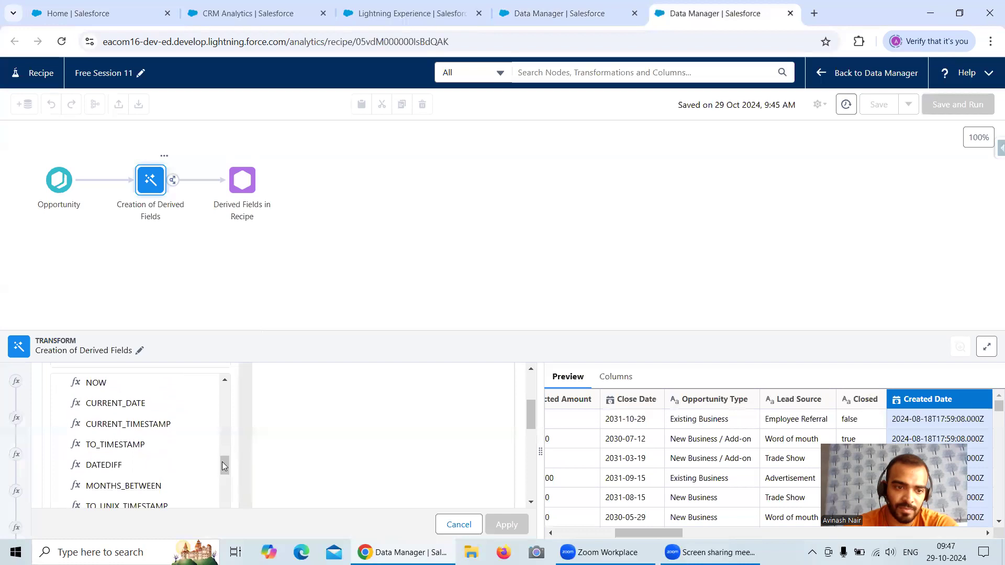
click(172, 447)
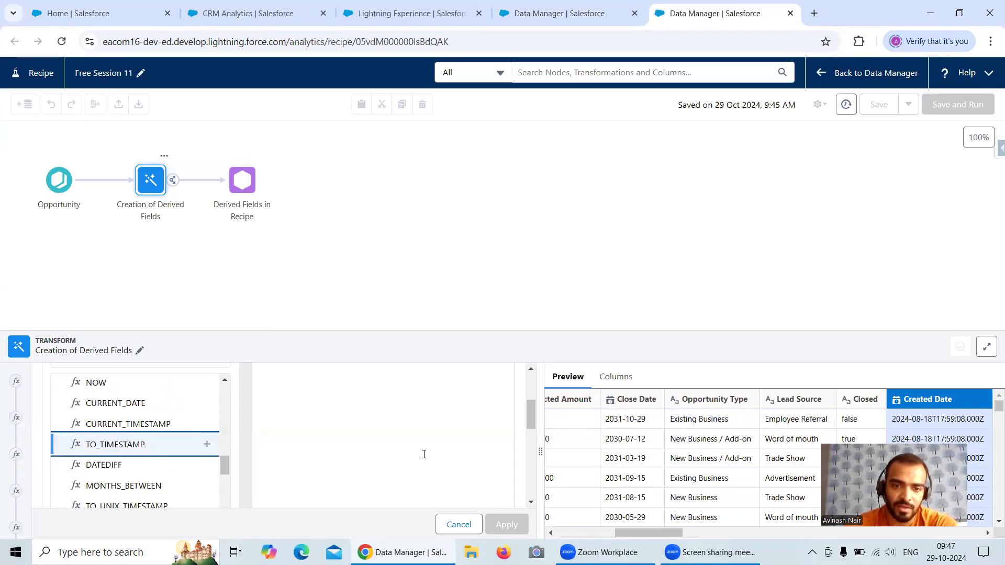
drag(530, 416, 532, 396)
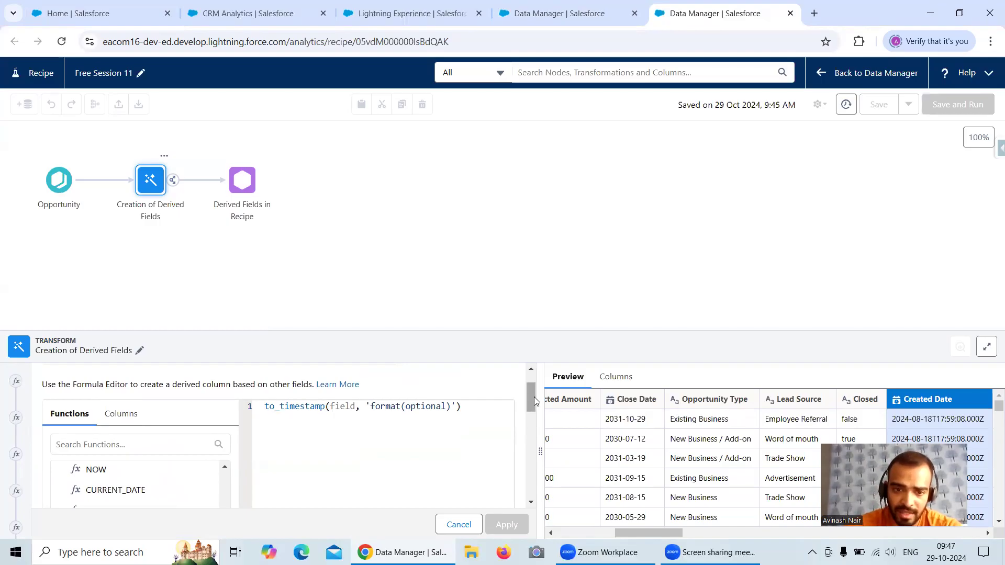
Set the new formula's output type to Text
drag(532, 401, 532, 492)
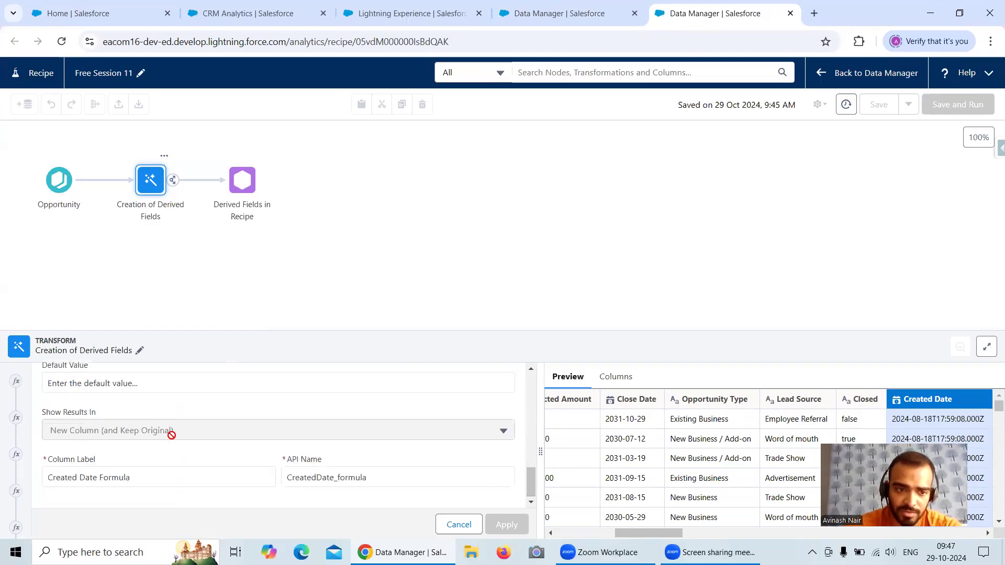
scroll(141, 400, up, 1)
click(123, 402)
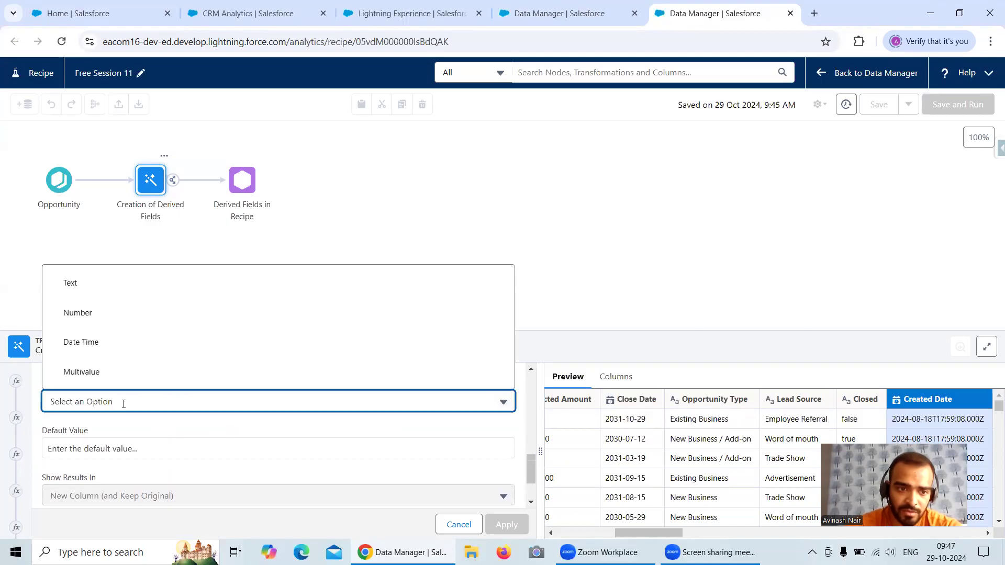
click(101, 284)
Set the new formula's column label to CreatedDayeExcludingTime1
scroll(532, 474, down, 1)
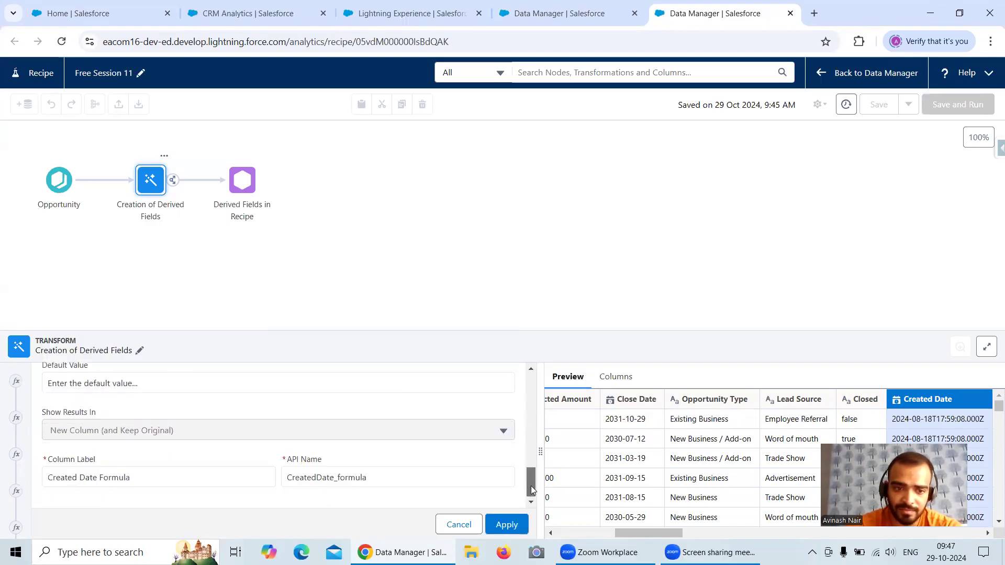
drag(140, 481, 41, 481)
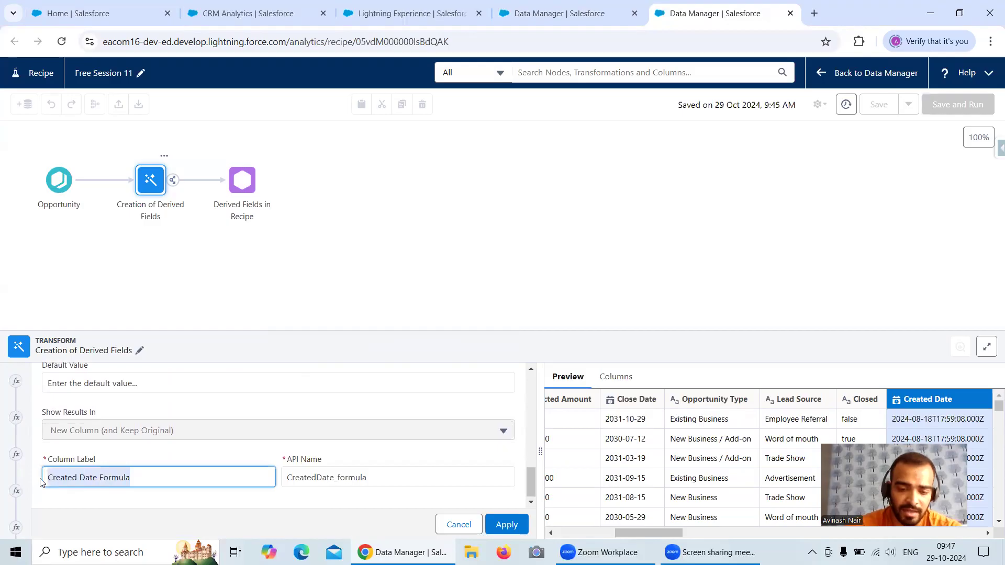
text(CreatedDa)
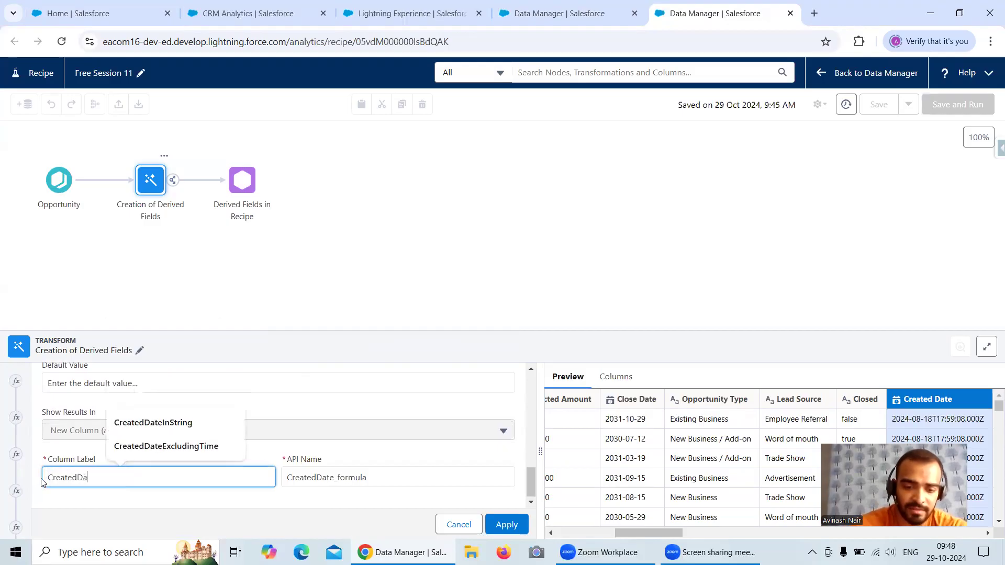
text(yeExcludingTime)
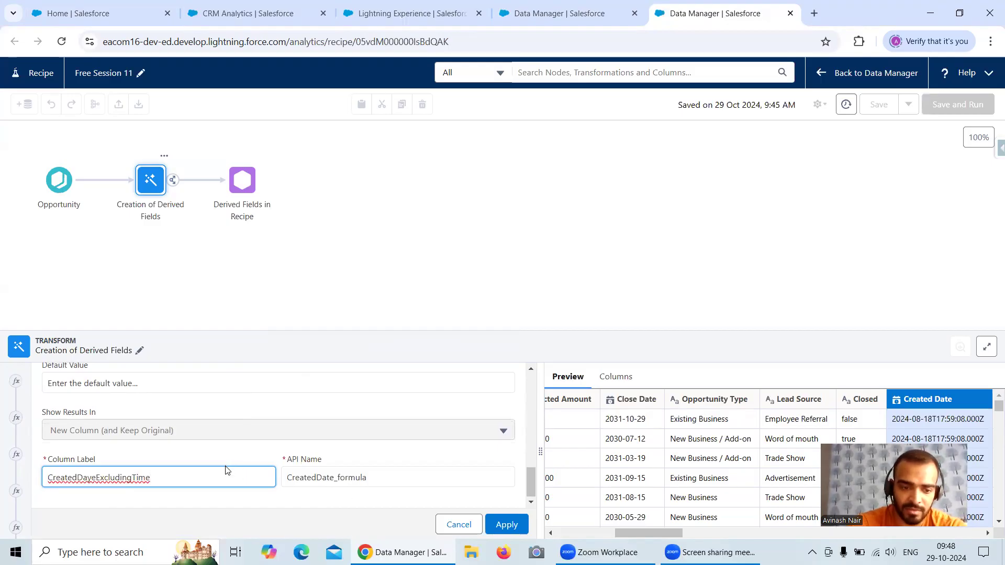
text(2)
key(BackSpace)
text(1)
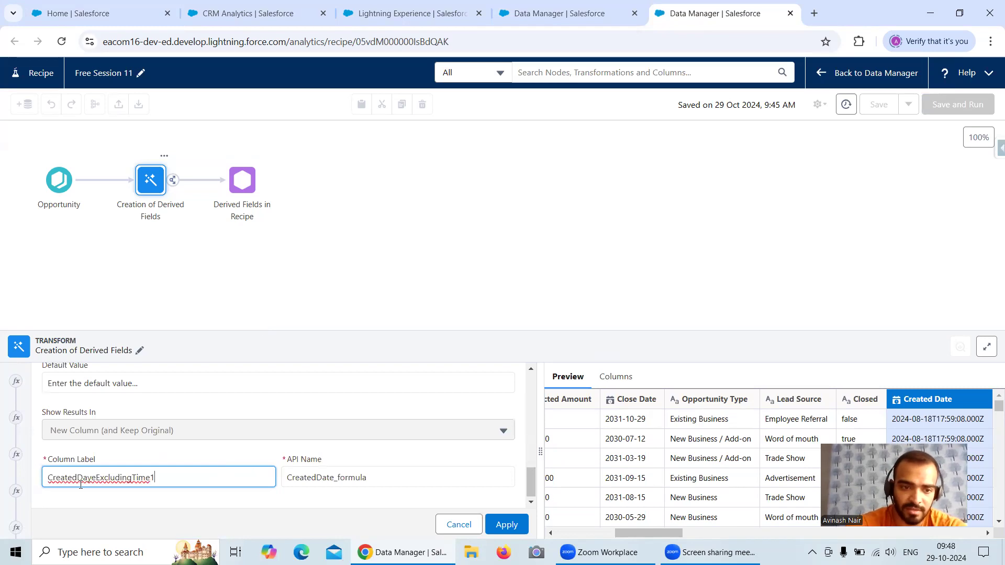
Copy the column label CreatedDayeExcludingTime1 into the formula's API name
drag(252, 475, 21, 485)
key(ctrl+c)
key(Tab)
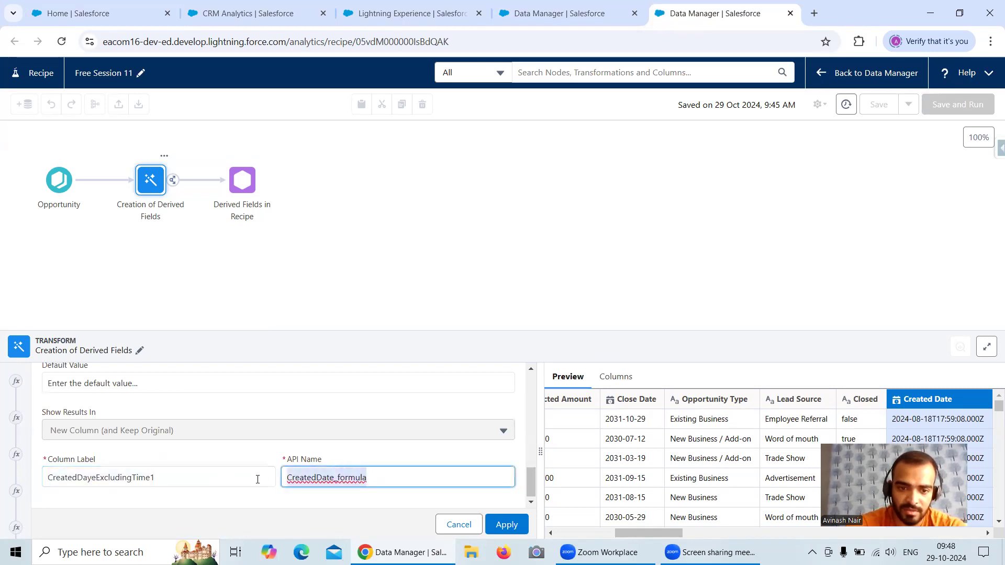
key(ctrl+v)
scroll(433, 469, up, 10)
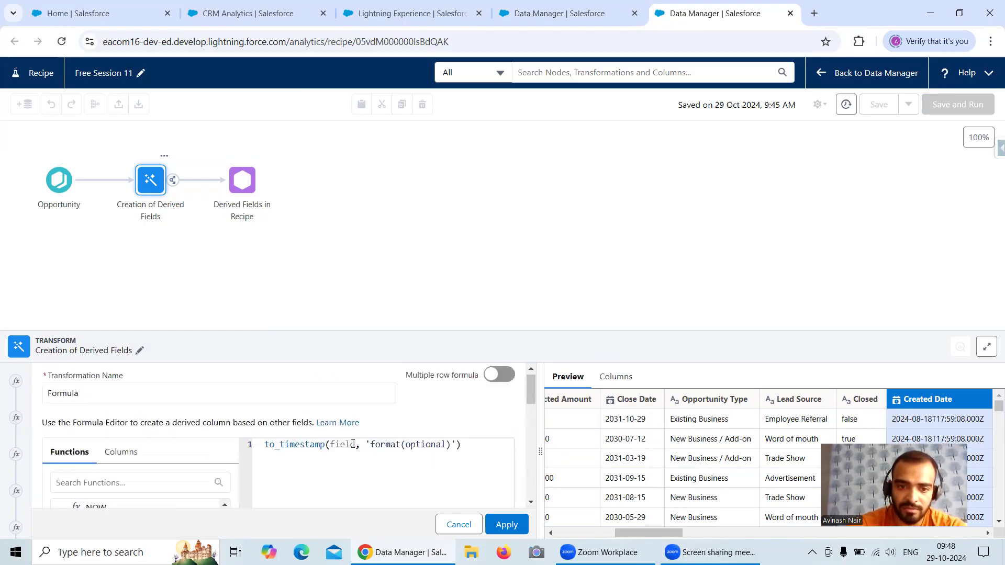
Replace the field placeholder in the to_timestamp formula with the CreatedDate column
drag(355, 444, 332, 444)
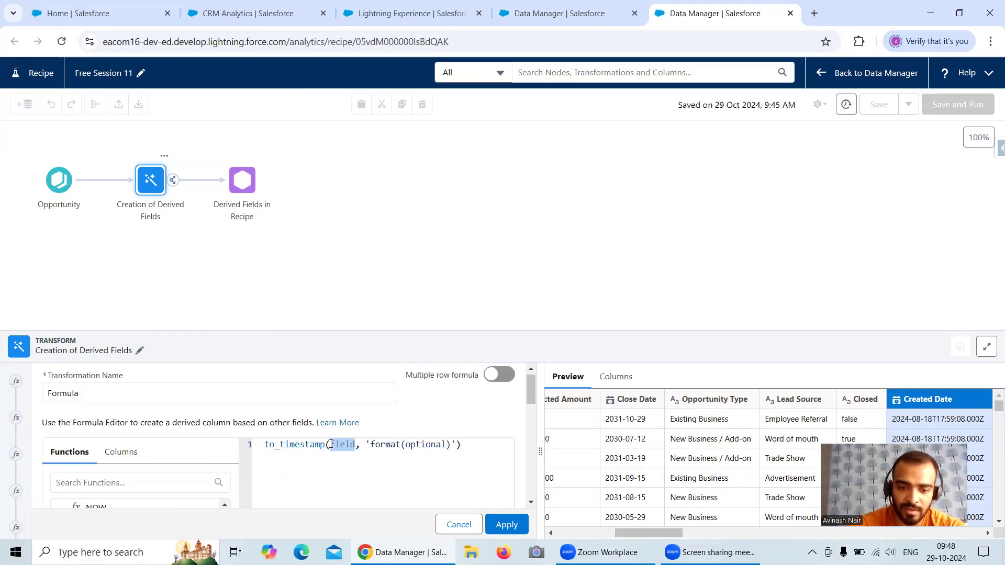
text(Created)
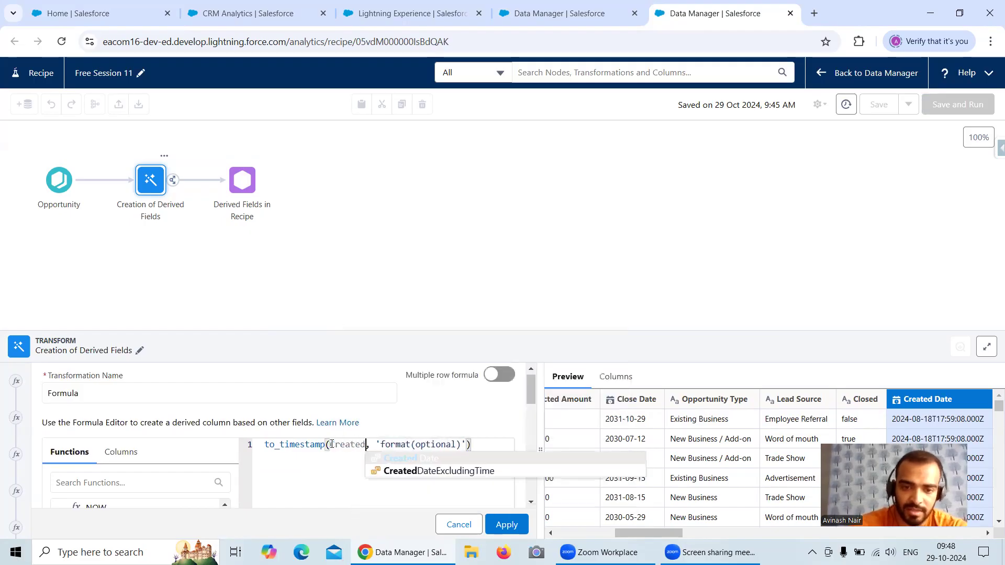
click(418, 458)
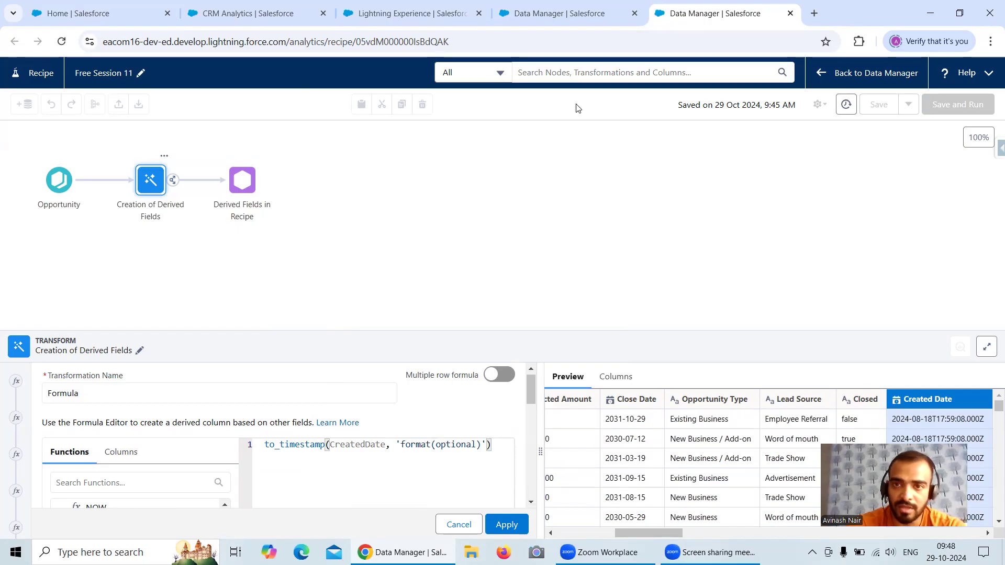
Copy the date format yyyy-MM-dd from the dataflow's field attributes and replace the recipe formula's format placeholder with it
click(568, 23)
scroll(507, 290, down, 3)
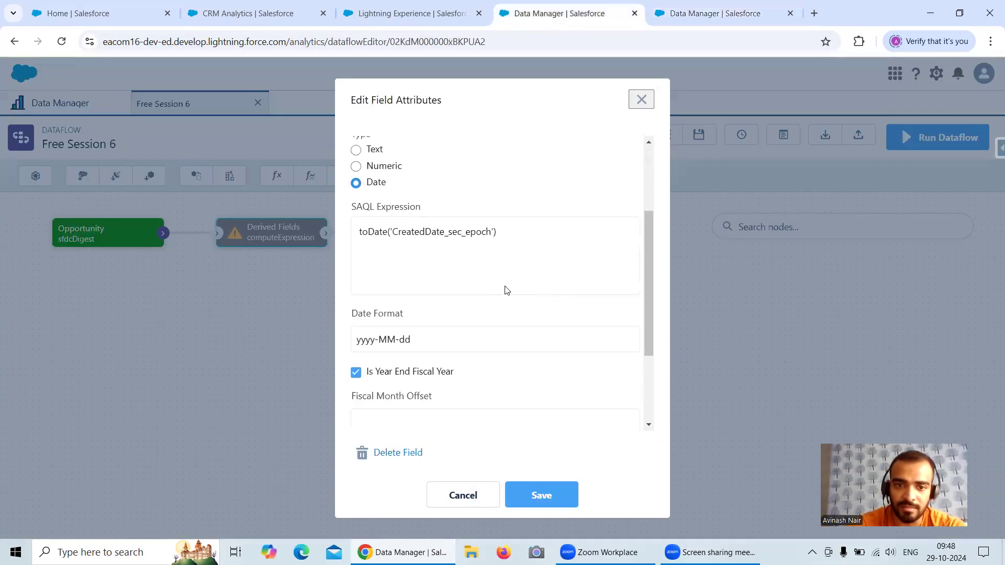
drag(438, 340, 348, 345)
key(ctrl+c)
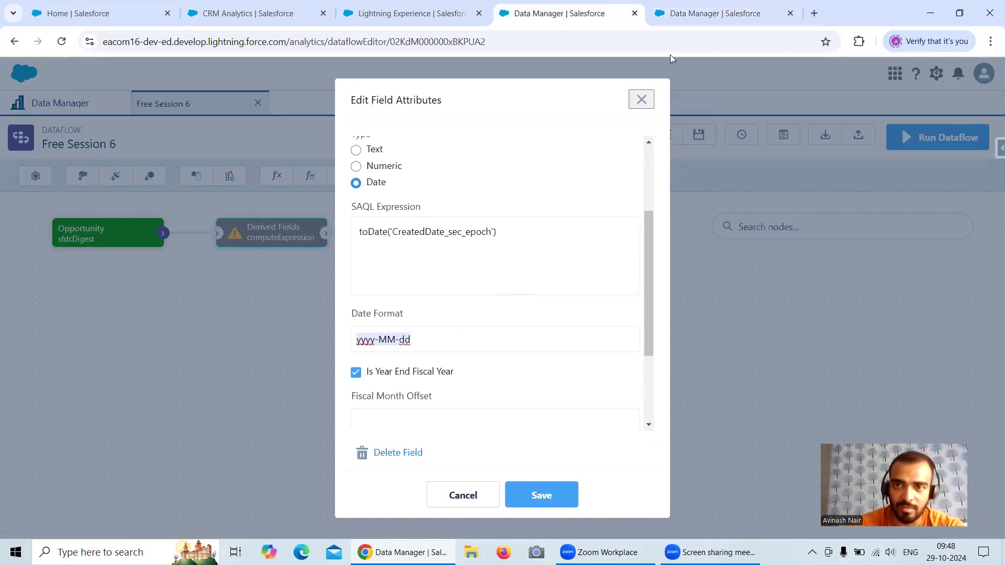
click(686, 17)
drag(486, 444, 395, 444)
key(ctrl+v)
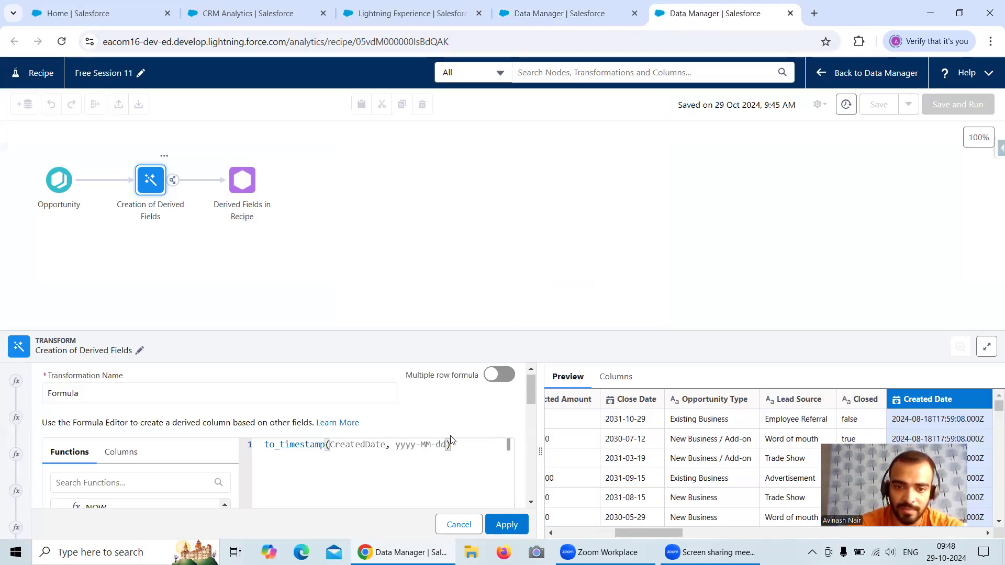
Enclose yyyy-MM-dd in single quotes in the to_timestamp formula and apply the formula
click(398, 444)
text(')
click(454, 444)
text(')
click(506, 524)
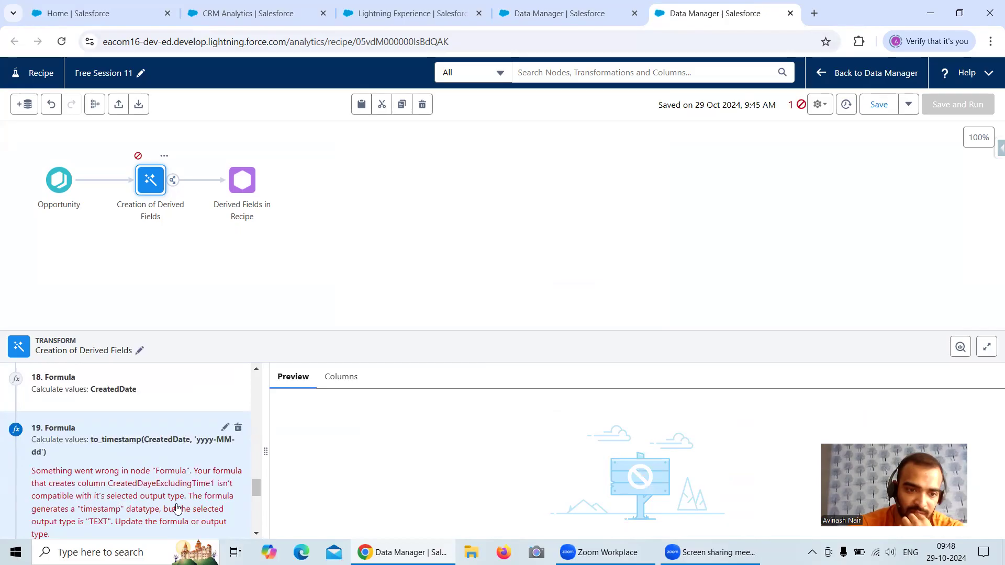
Reopen the to_timestamp formula, set its output type to Date Time and apply the change
scroll(177, 513, down, 1)
scroll(177, 508, up, 1)
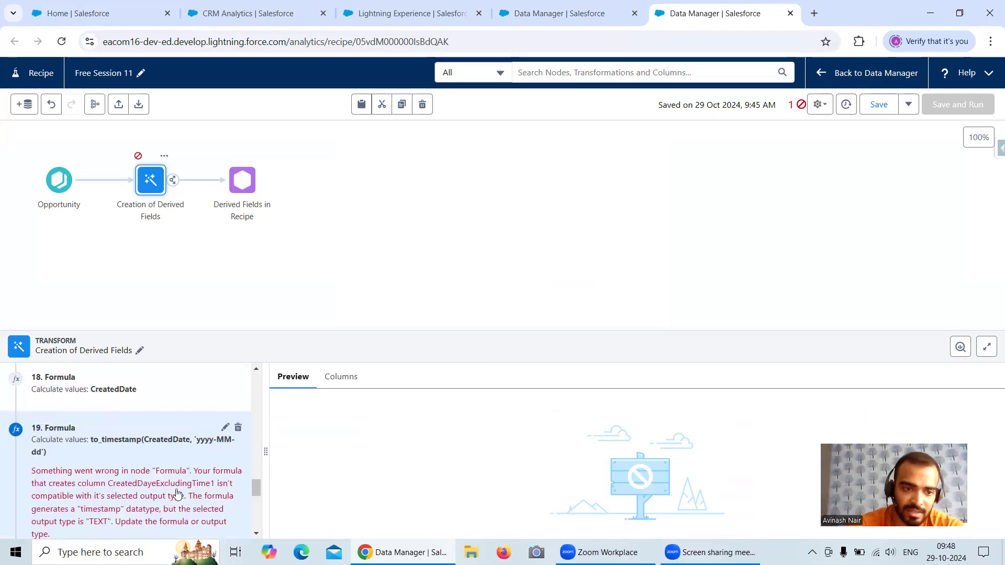
click(225, 428)
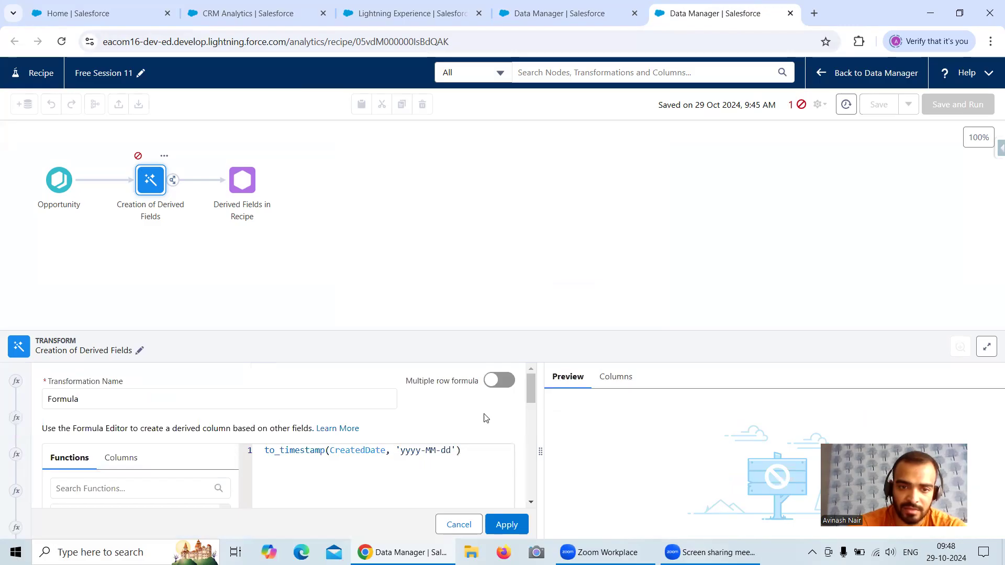
drag(532, 387, 531, 396)
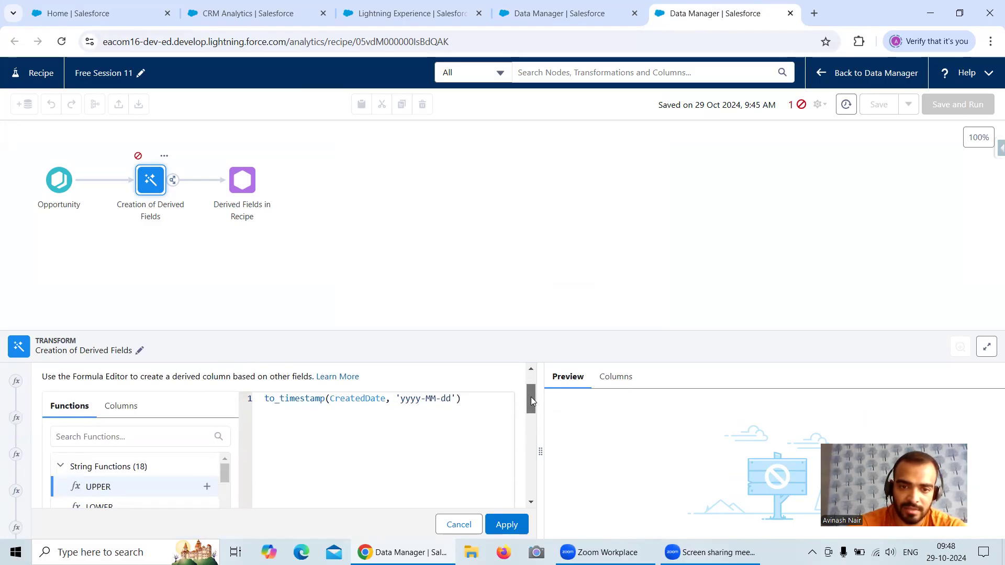
drag(530, 397, 529, 475)
scroll(174, 453, up, 1)
click(162, 441)
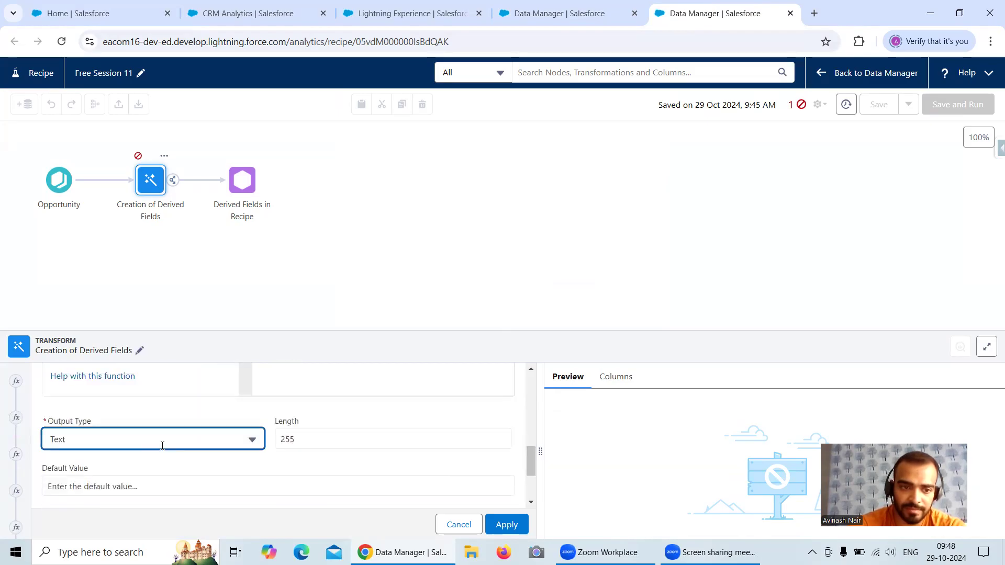
click(120, 392)
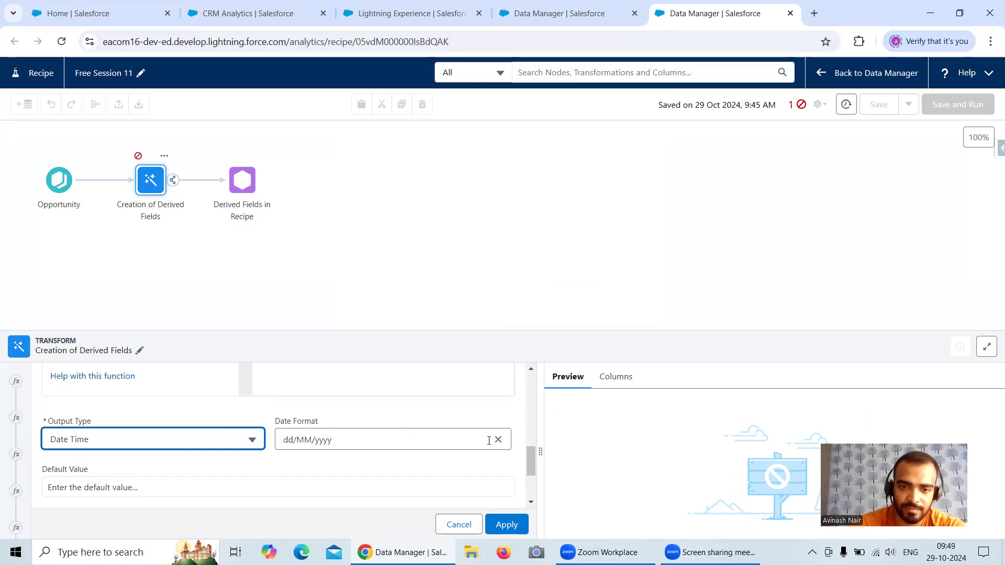
scroll(491, 438, up, 3)
scroll(493, 438, down, 3)
click(509, 523)
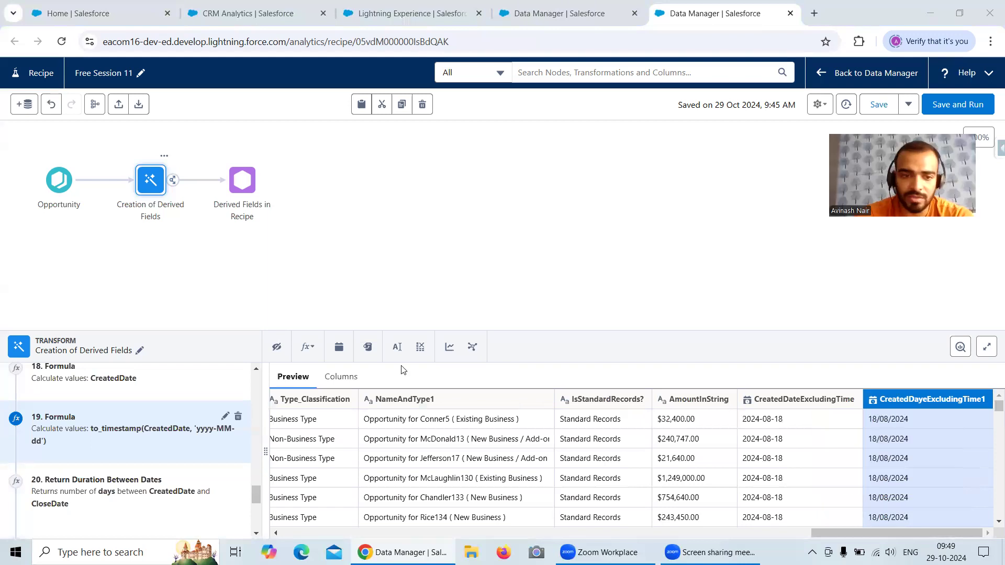
Set the to_timestamp formula's output date format to yyyy-MM-dd and apply the change
click(226, 417)
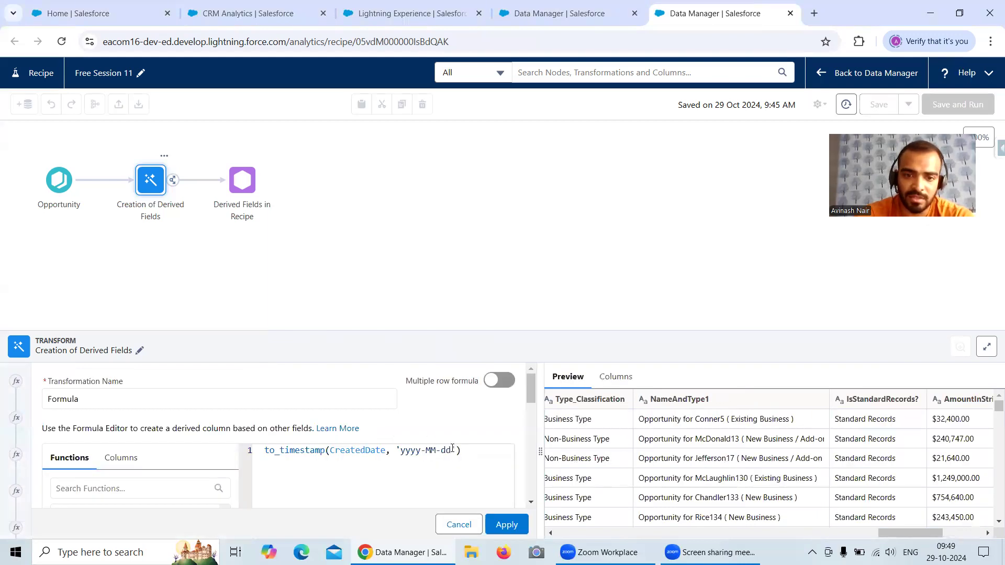
drag(533, 387, 531, 466)
click(498, 419)
click(380, 418)
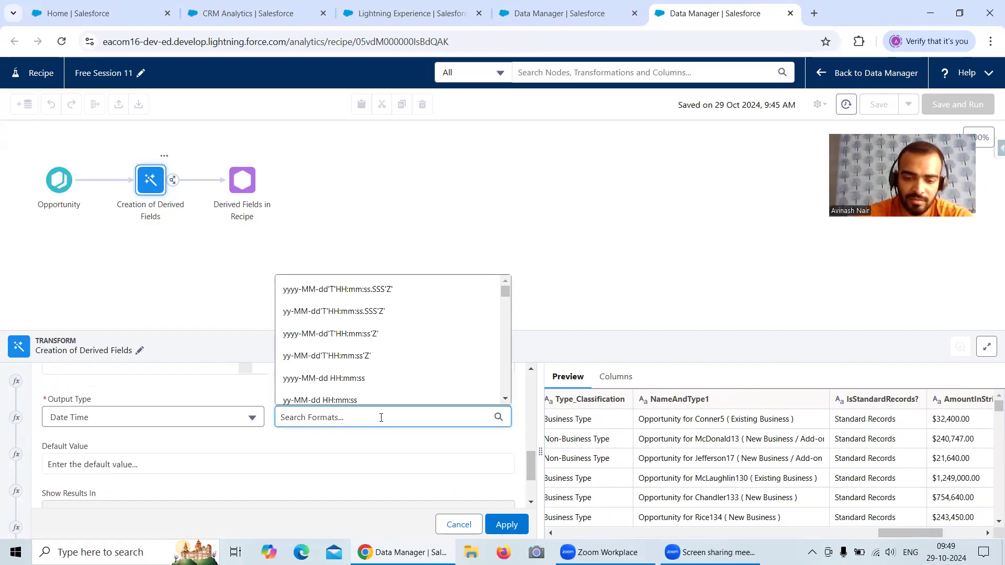
text(yyy)
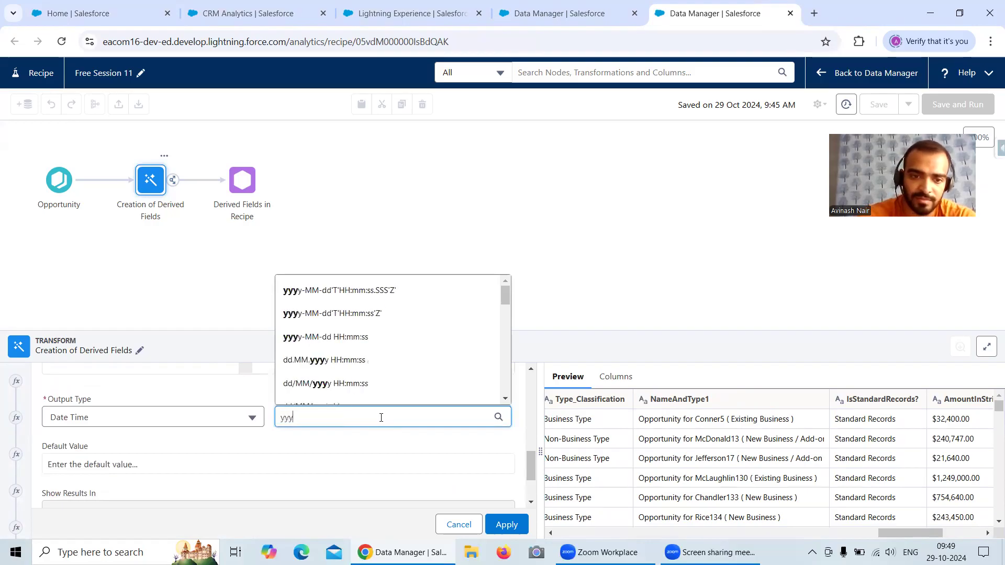
text(y-MM)
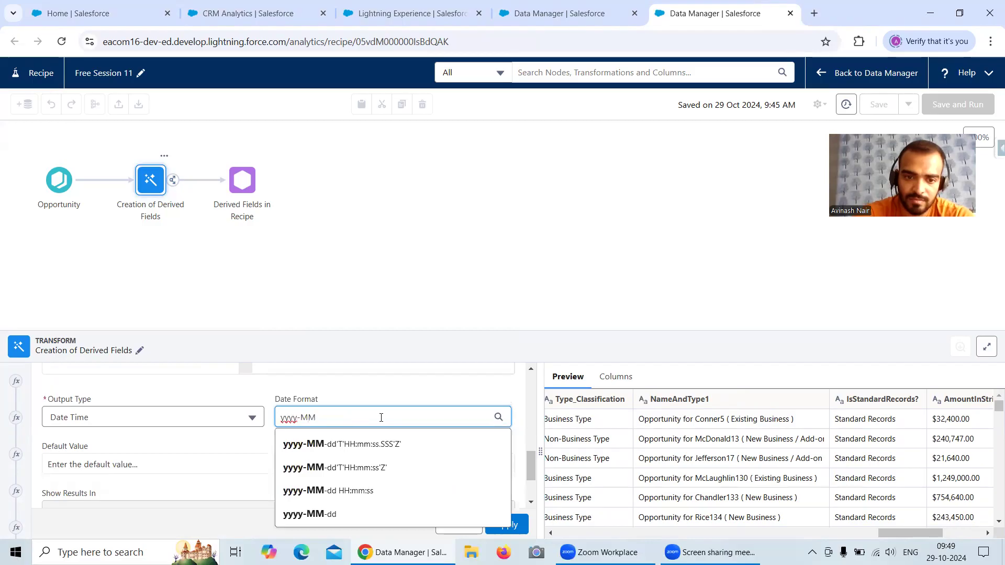
click(312, 514)
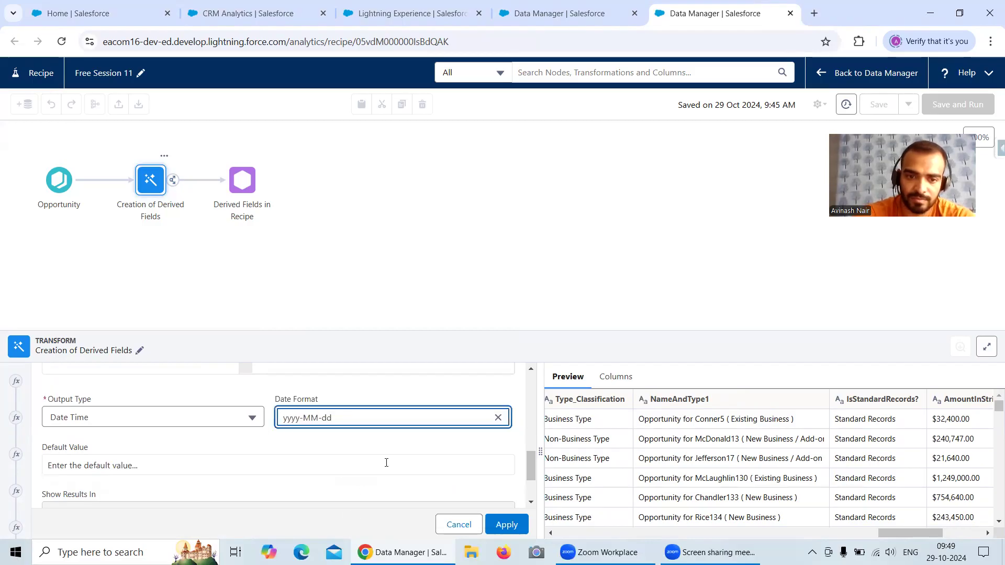
click(506, 525)
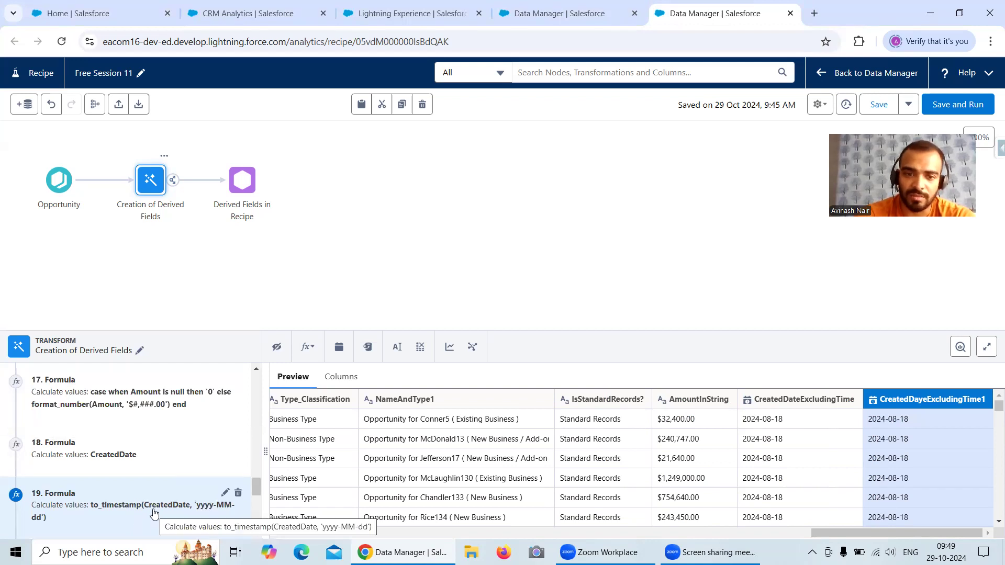
Review the list of transformations in the Creation of Derived Fields node through to the final formula
scroll(223, 465, down, 3)
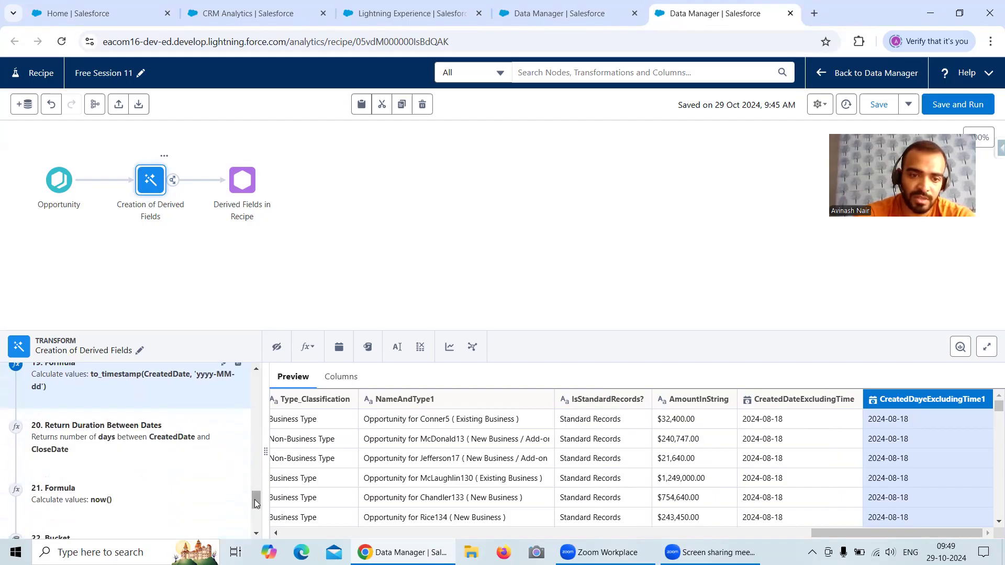
drag(256, 501, 260, 424)
scroll(260, 423, up, 15)
scroll(168, 409, down, 1)
scroll(168, 408, down, 6)
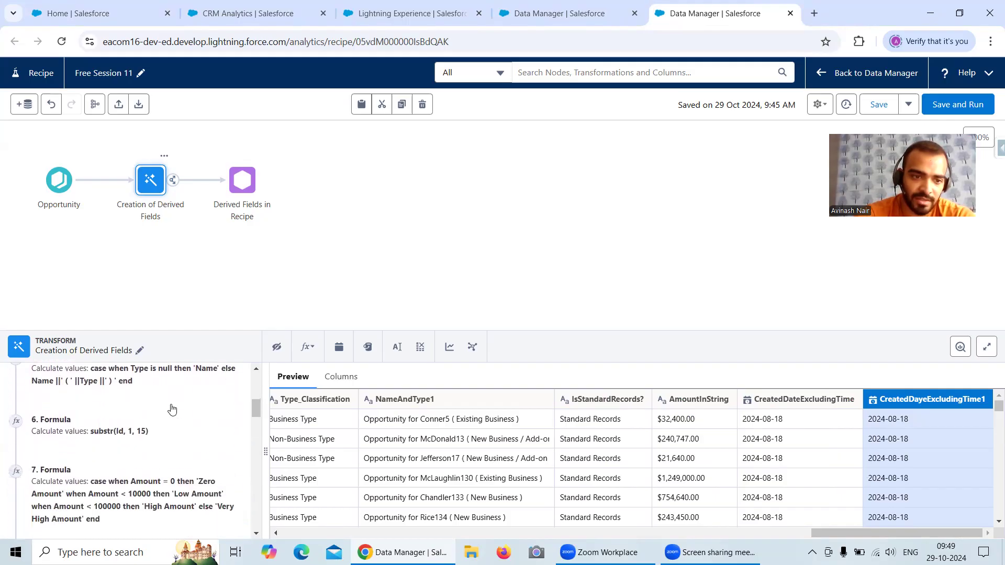
scroll(172, 408, down, 5)
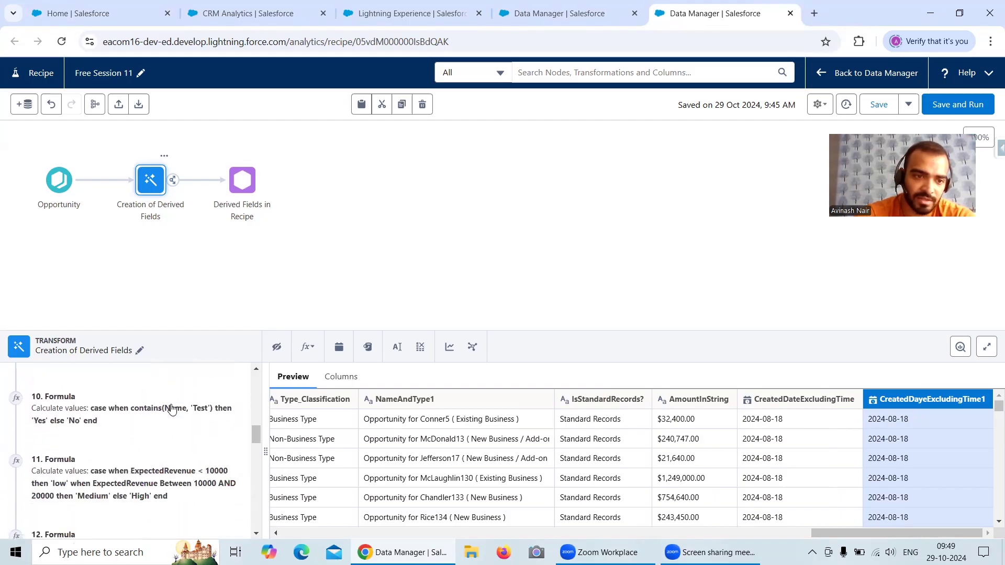
scroll(172, 408, down, 5)
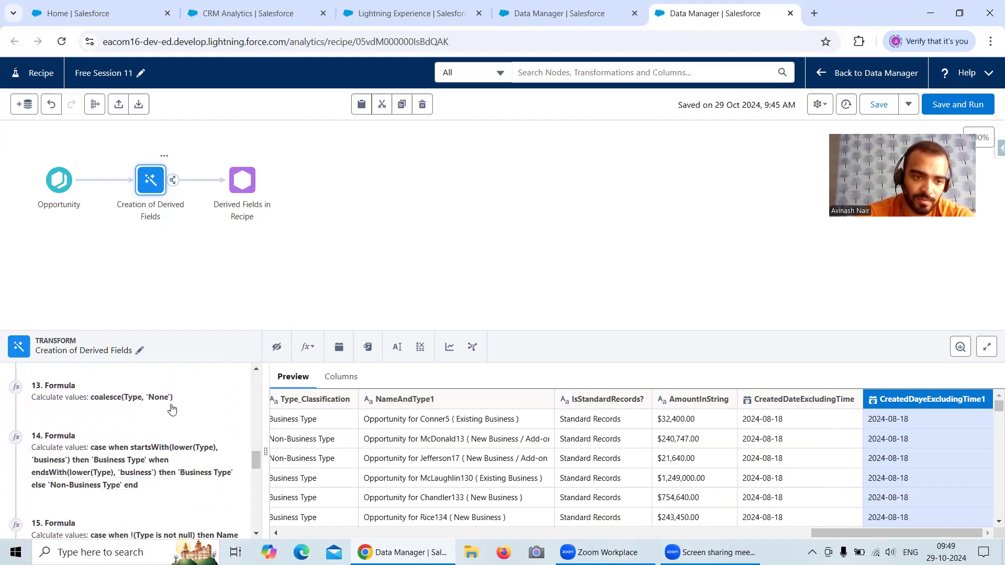
scroll(171, 409, down, 4)
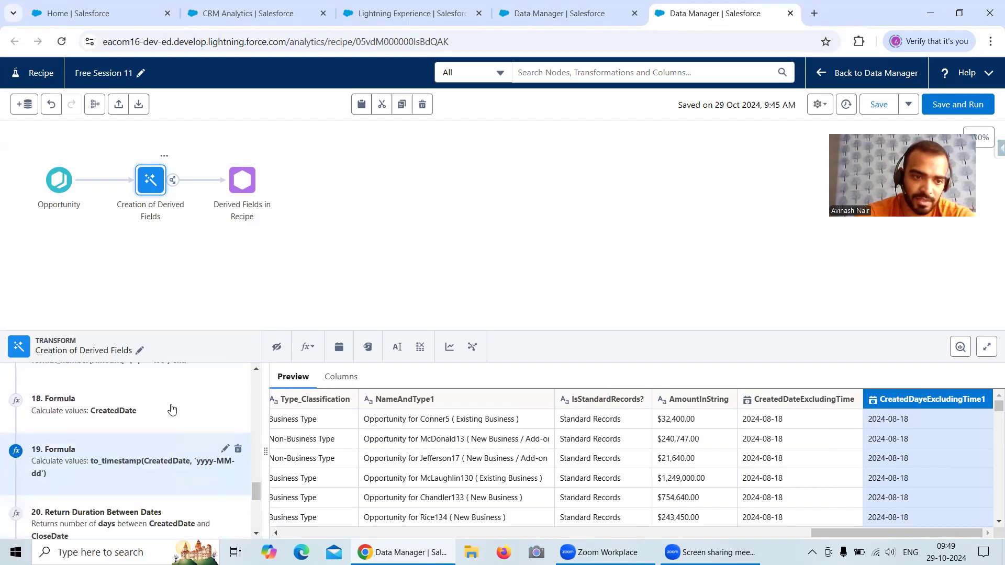
scroll(171, 409, down, 1)
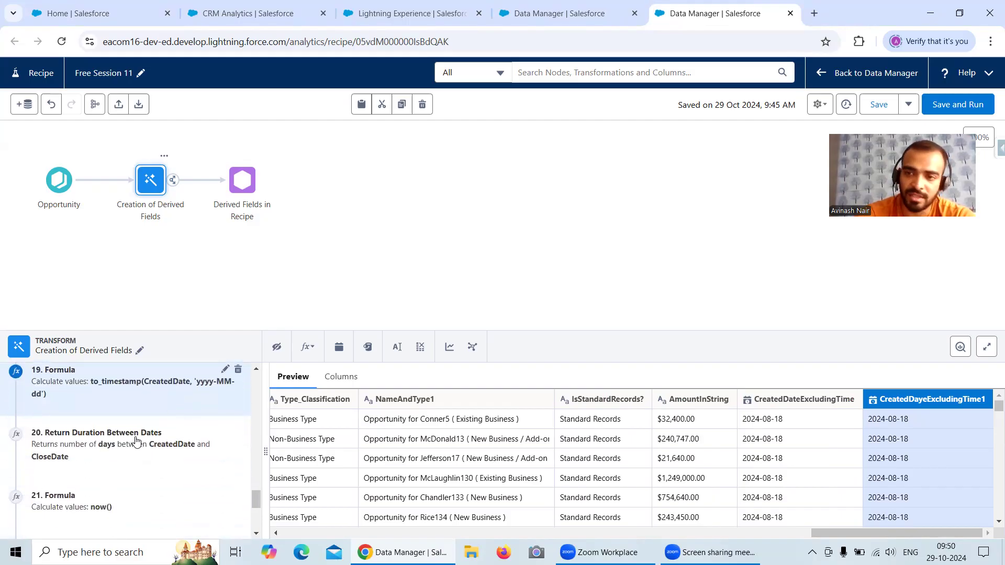
scroll(138, 440, down, 1)
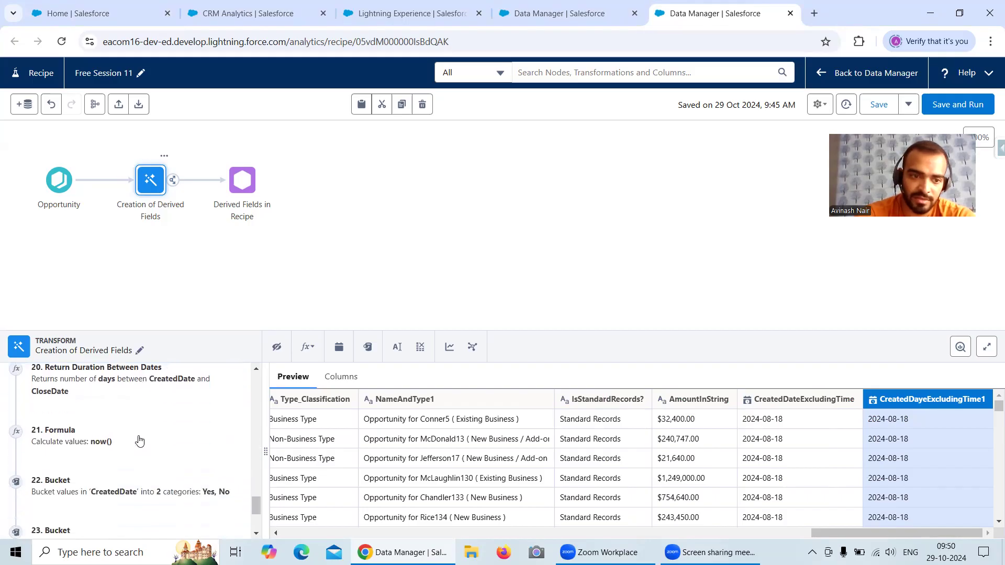
scroll(138, 440, down, 3)
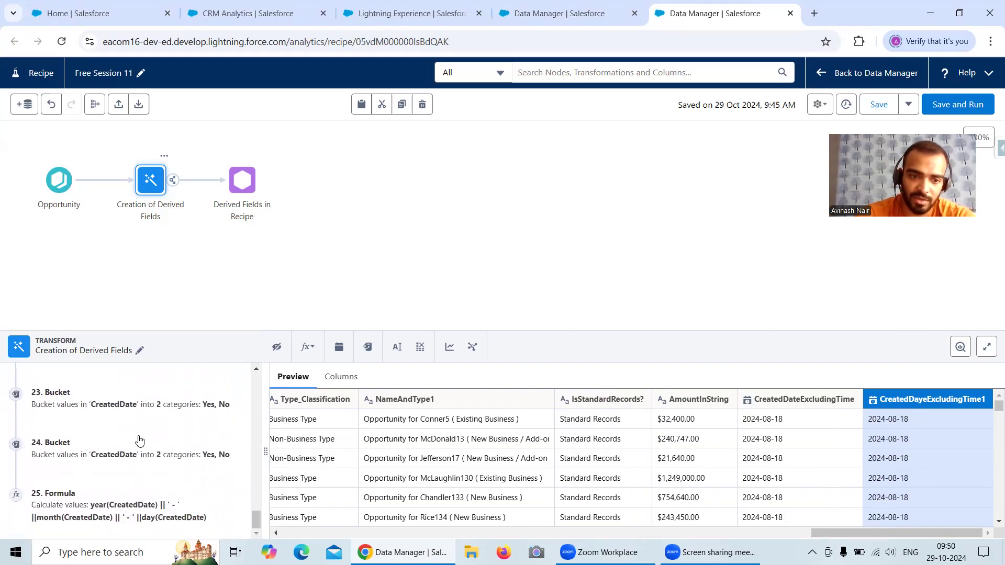
In the Free Session 6 dataflow, inspect the attributes of the DifferenceBetweenCloseDateAndCreatedDate1 derived field, leaving them unedited
click(603, 22)
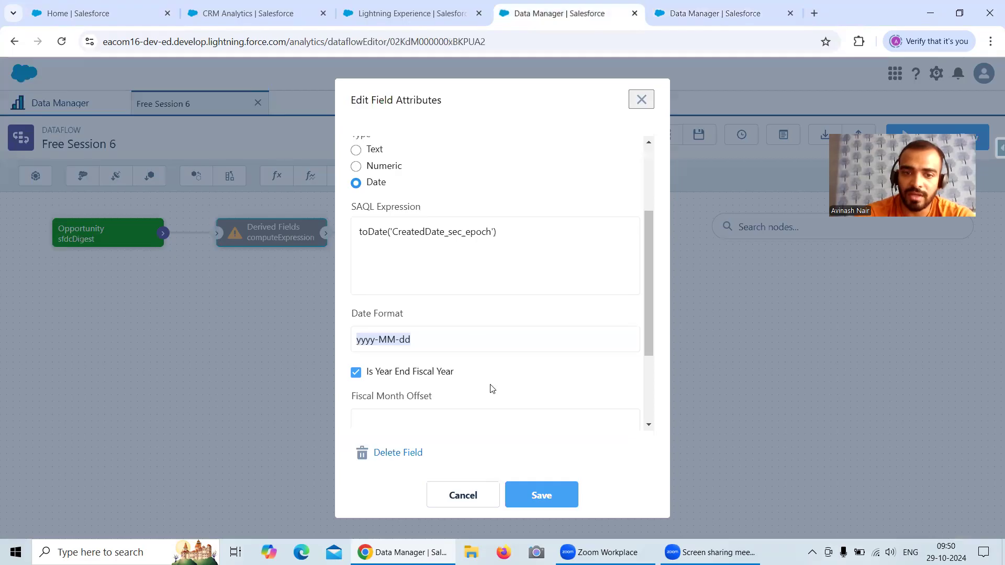
click(471, 490)
scroll(495, 366, down, 5)
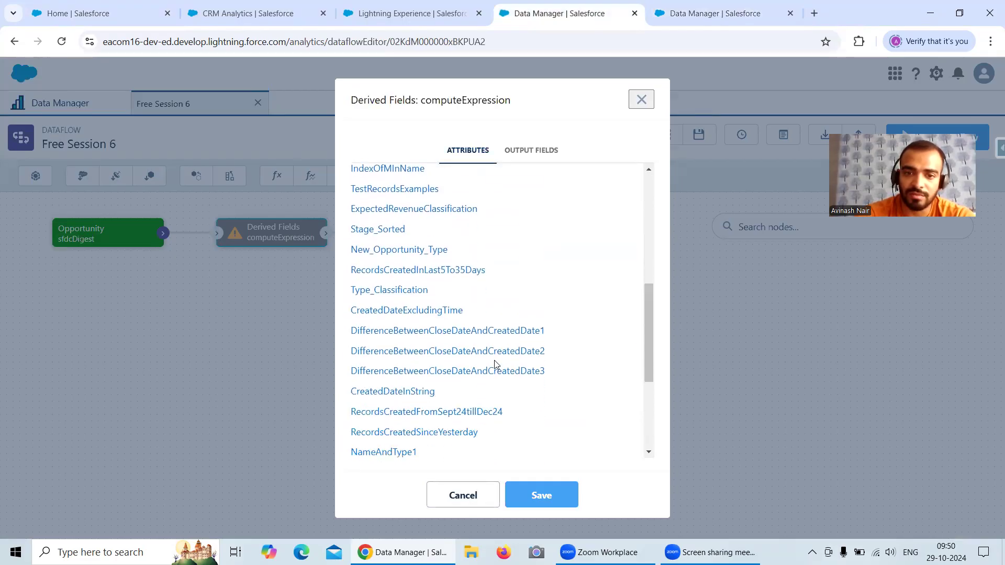
click(435, 333)
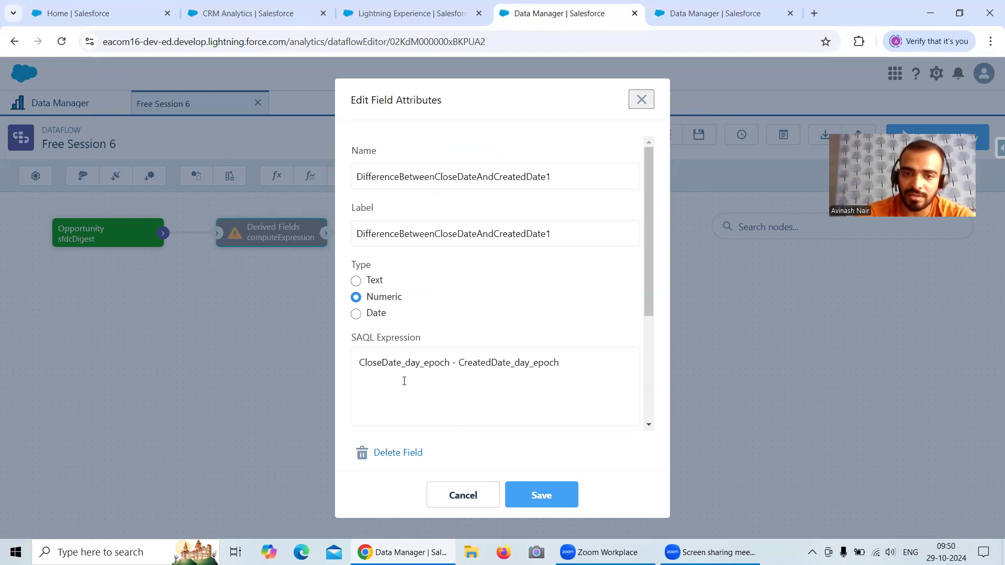
click(463, 495)
Open the dataflow's DifferenceBetweenCloseDateAndCreatedDate2 field and copy its name without the trailing 2
scroll(489, 366, down, 5)
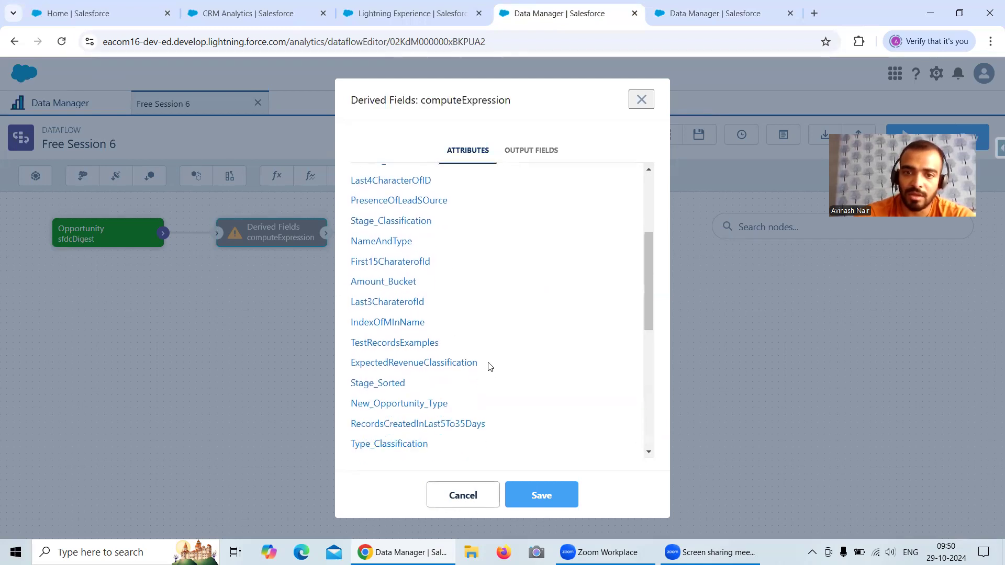
scroll(489, 365, down, 1)
click(486, 350)
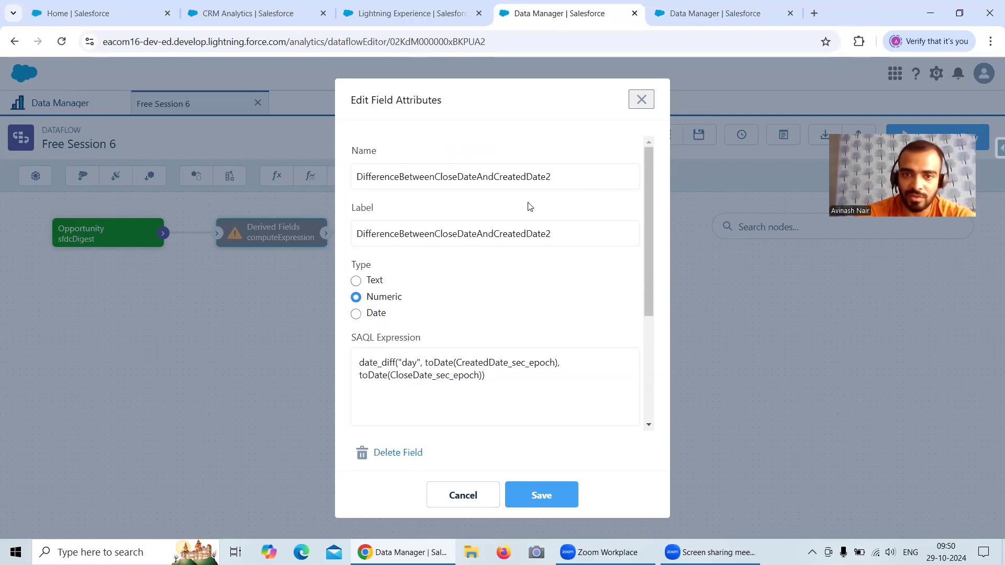
drag(546, 178, 349, 177)
key(ctrl+c)
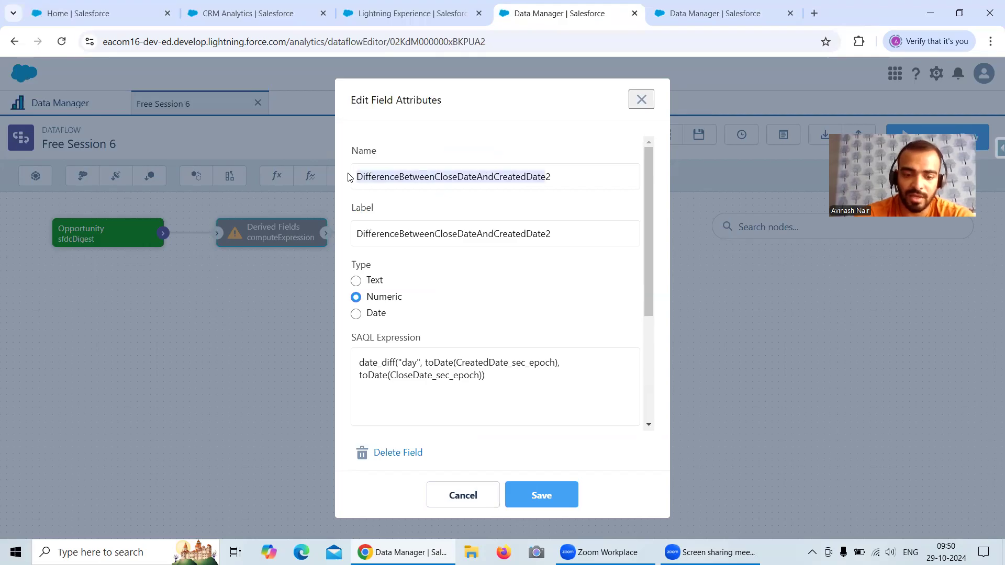
Return to the Free Session 11 recipe and start a new custom formula in the Creation of Derived Fields node
click(693, 18)
click(307, 349)
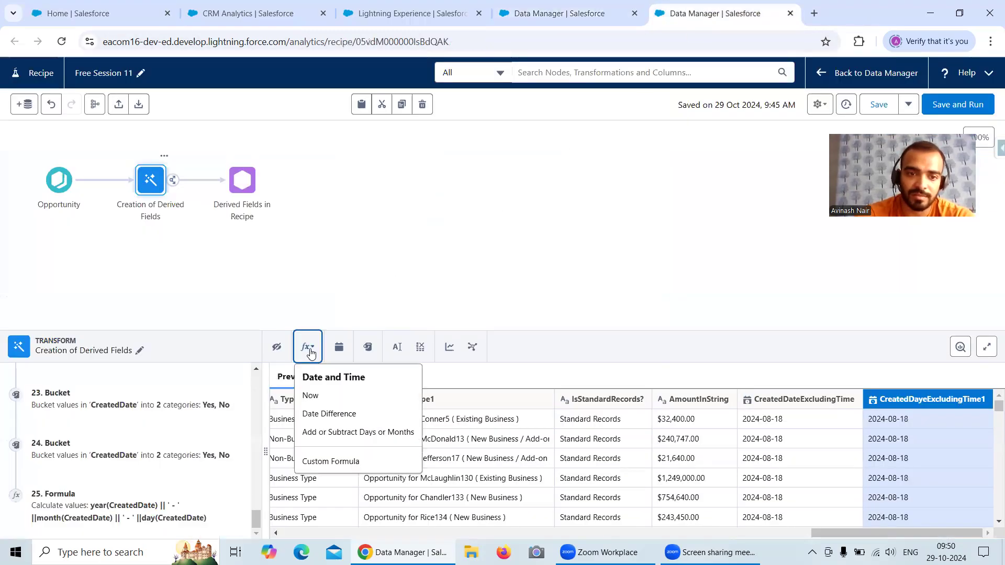
click(332, 460)
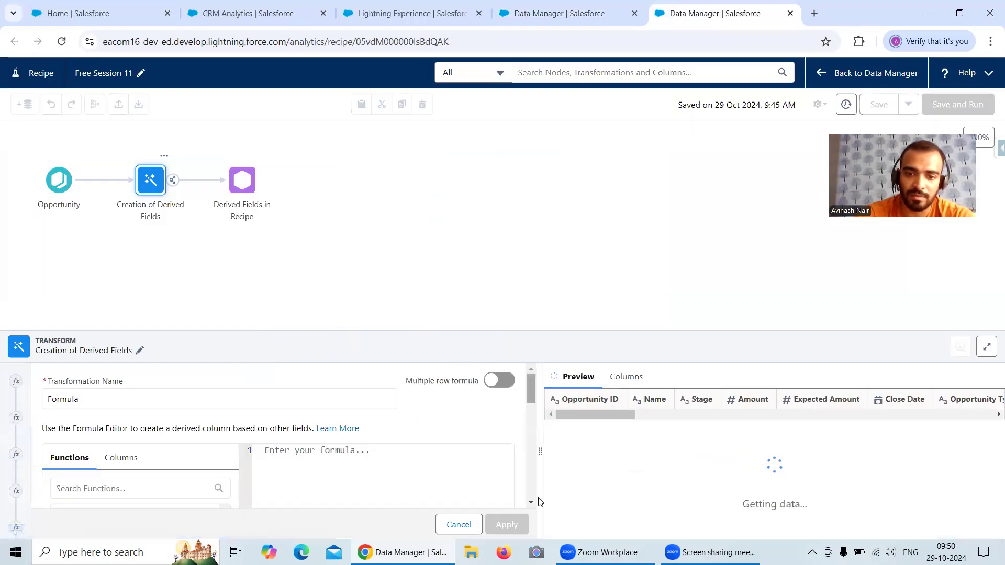
Set both the new formula's column label and API name to DifferenceBetweenCloseDateAndCreatedDate
drag(531, 389, 540, 502)
drag(217, 476, 30, 479)
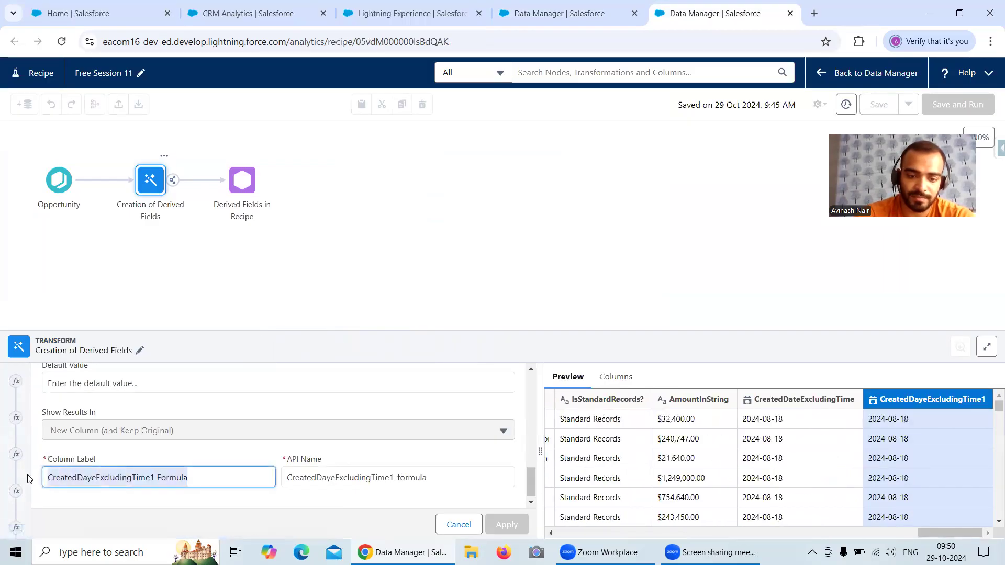
key(ctrl+v)
drag(434, 479, 272, 475)
key(ctrl+v)
scroll(504, 464, up, 10)
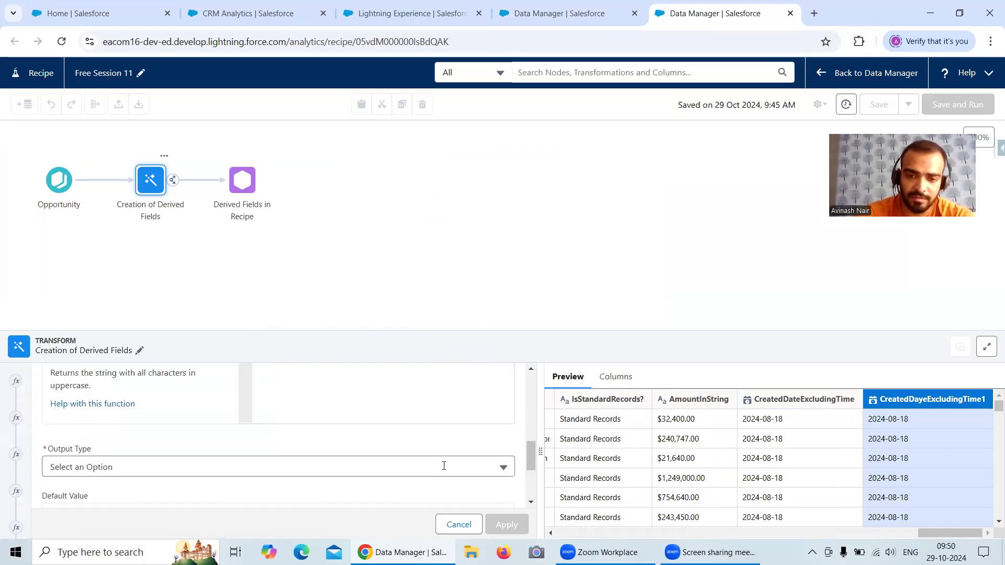
Search the formula functions for "date" and insert the DATEDIFF function into the formula editor
drag(531, 421, 523, 395)
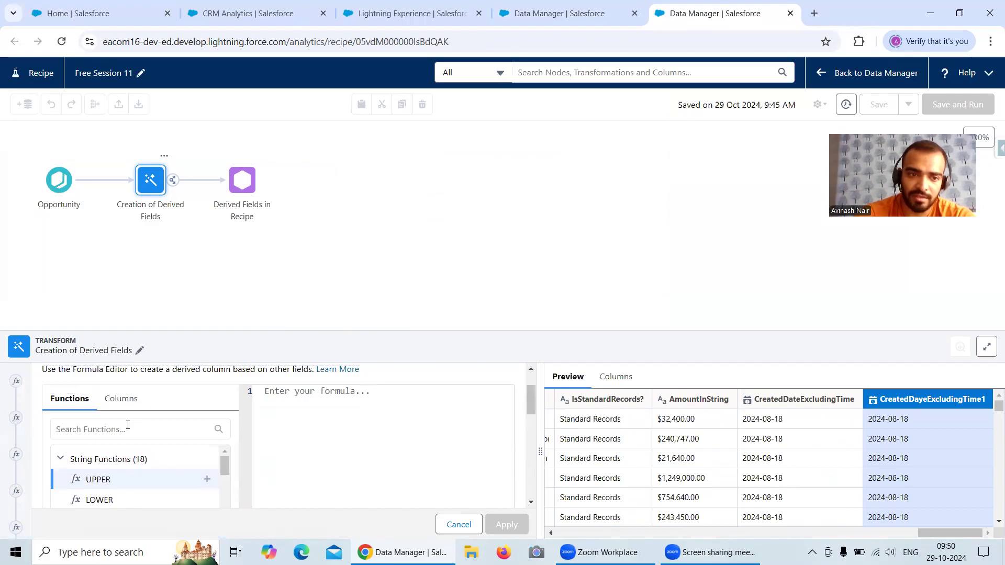
click(127, 428)
text(date)
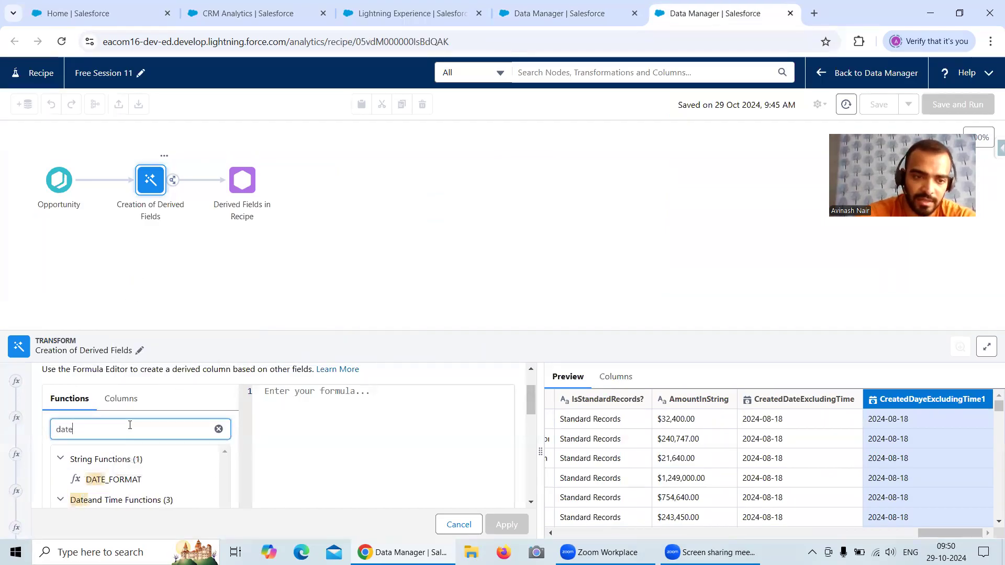
scroll(168, 451, down, 1)
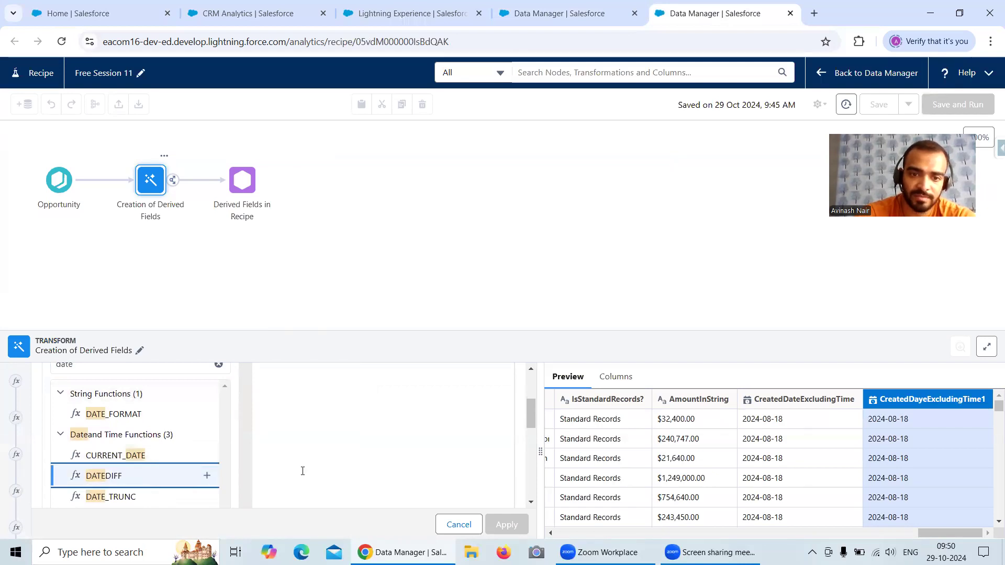
drag(533, 423, 527, 383)
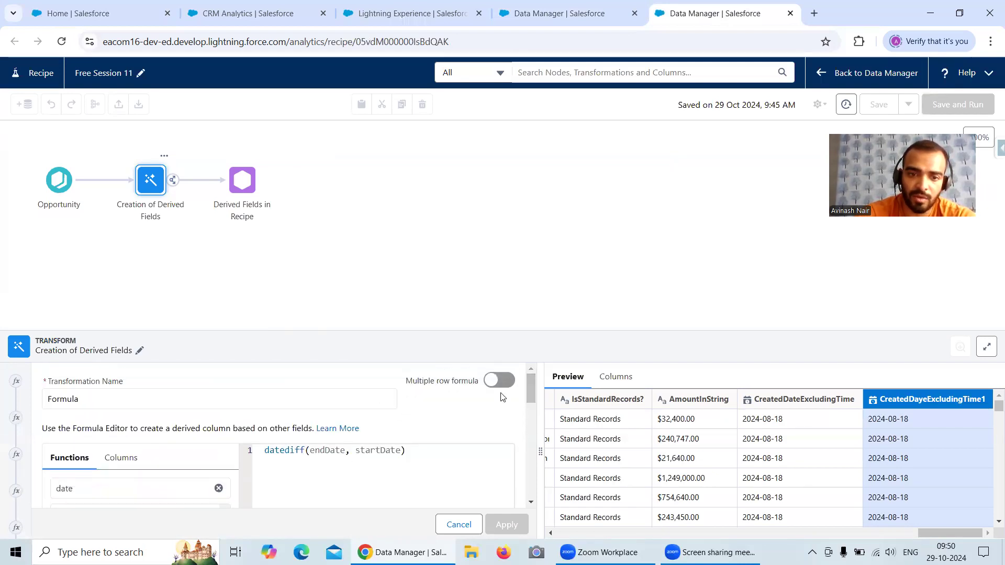
Following the argument order of the dataflow's SAQL expression, fill in the formula as datediff(CreatedDate, CloseDate)
double_click(328, 450)
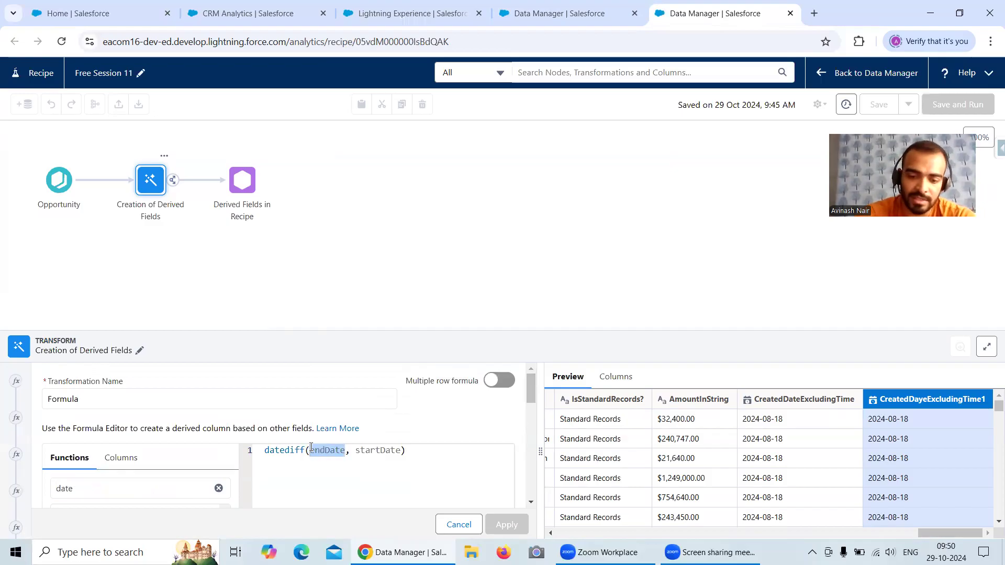
click(576, 19)
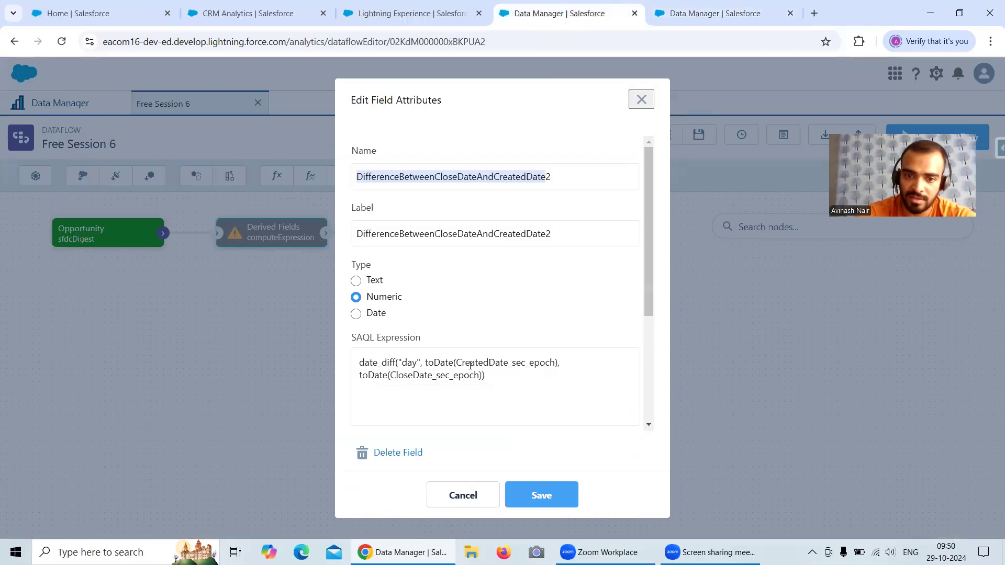
click(692, 20)
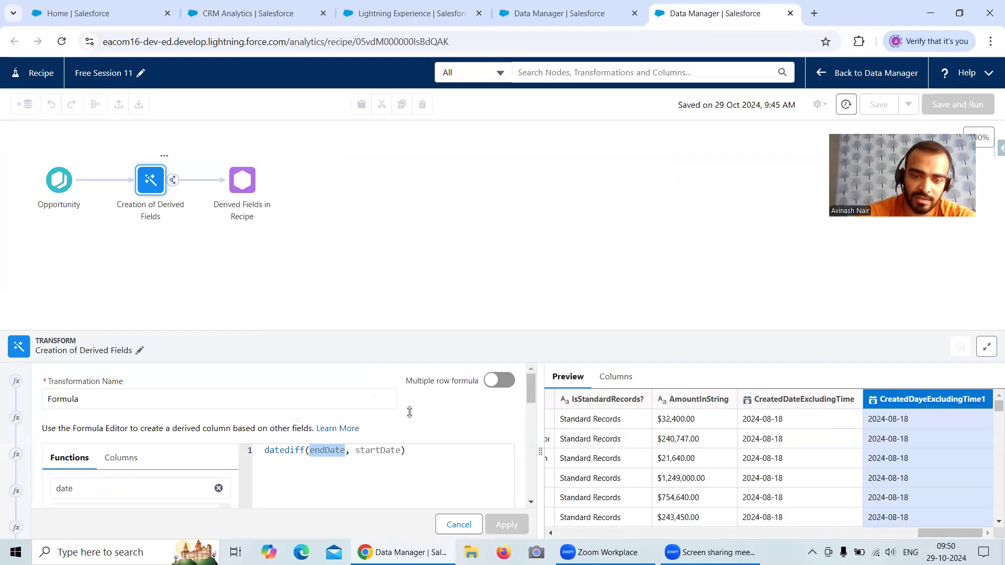
text(Crea)
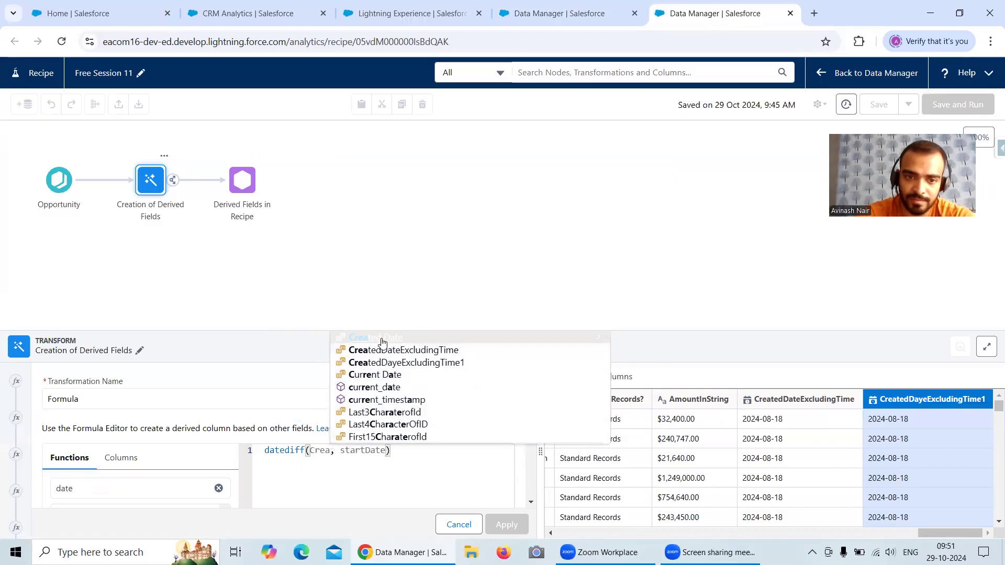
click(445, 341)
drag(422, 451, 376, 451)
text(Close)
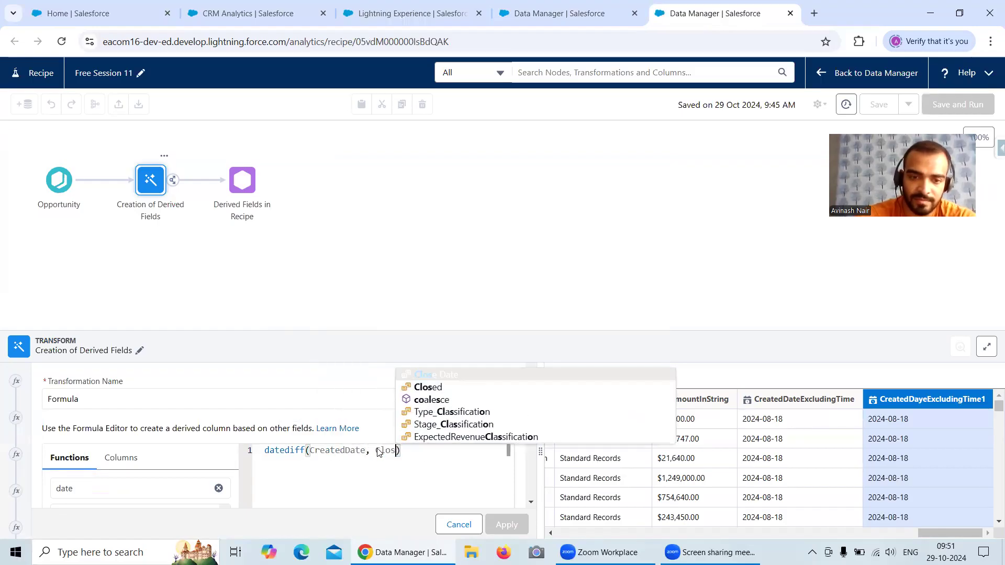
click(414, 466)
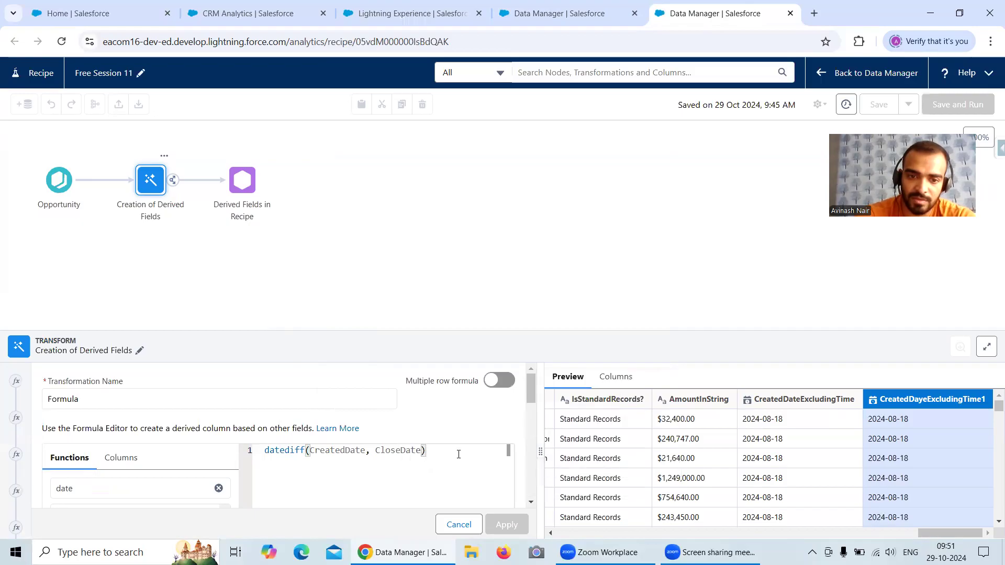
Set the formula's output type to Number with precision 10, apply it and check the new difference column in the preview
drag(528, 397, 528, 490)
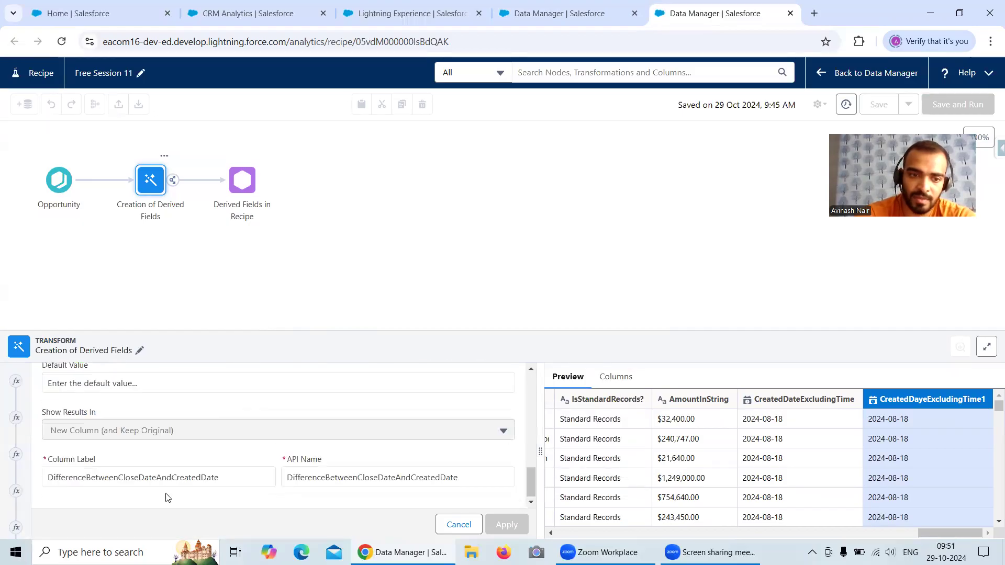
scroll(218, 430, up, 1)
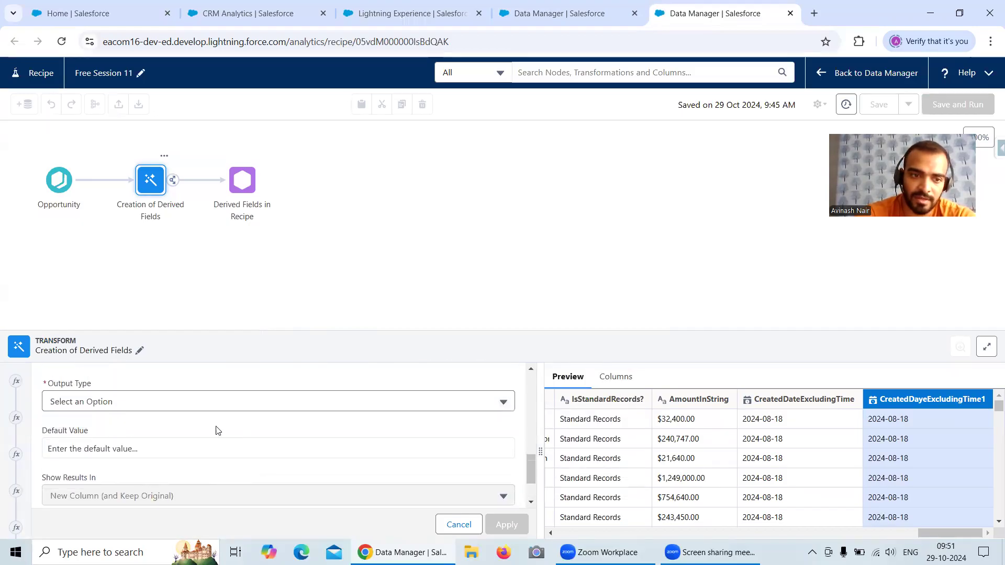
click(196, 400)
click(94, 312)
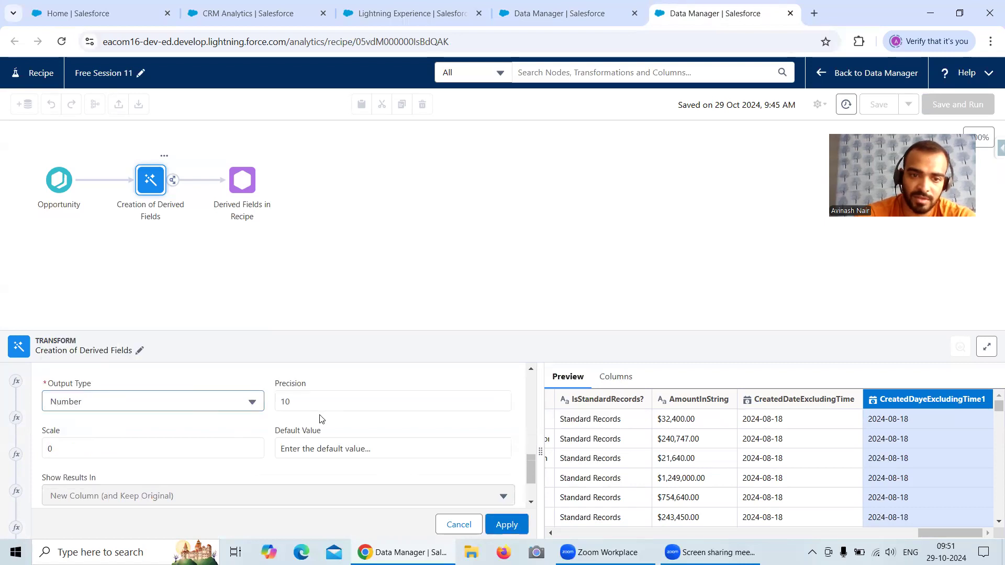
drag(304, 402, 272, 401)
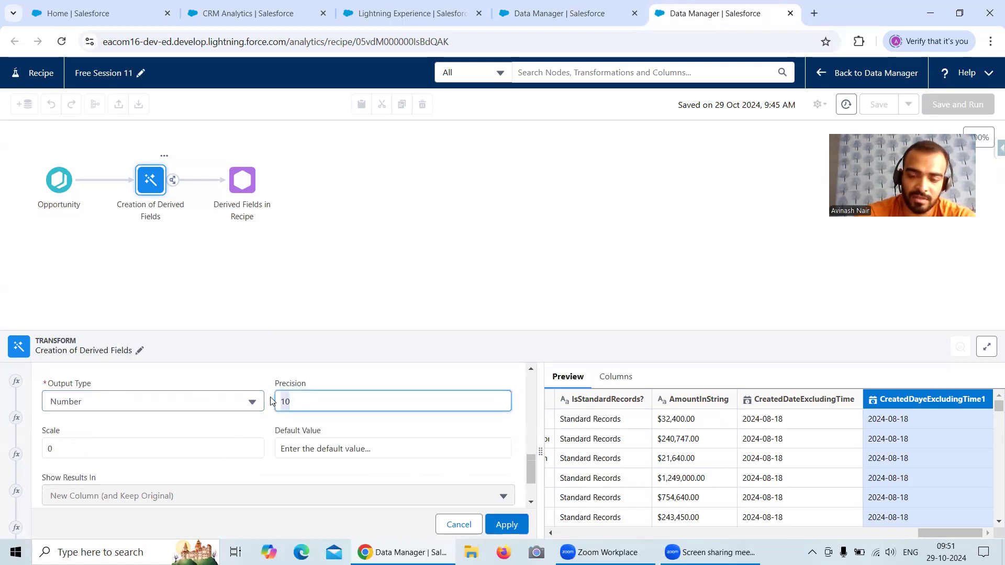
key(BackSpace)
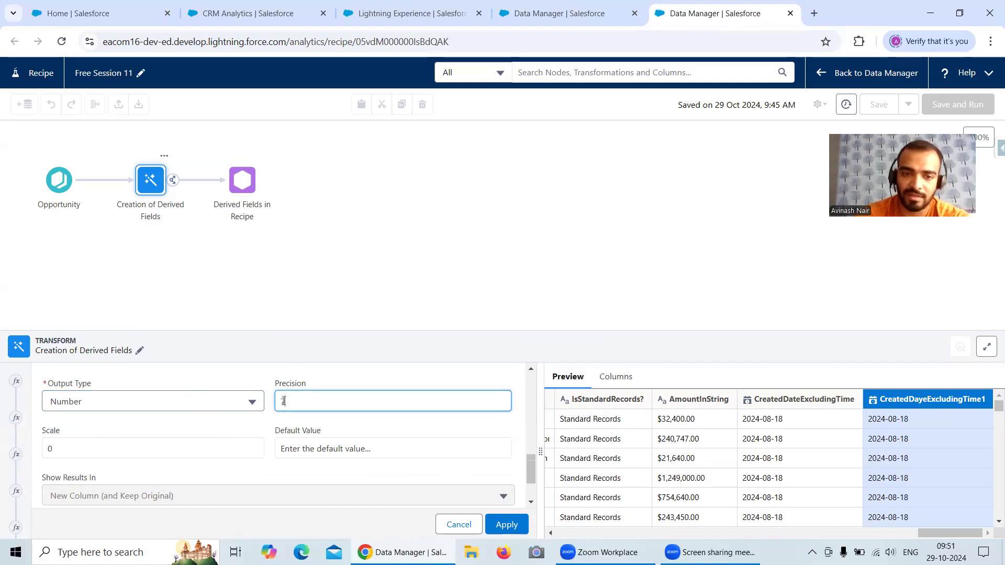
text(7)
key(BackSpace)
text(10)
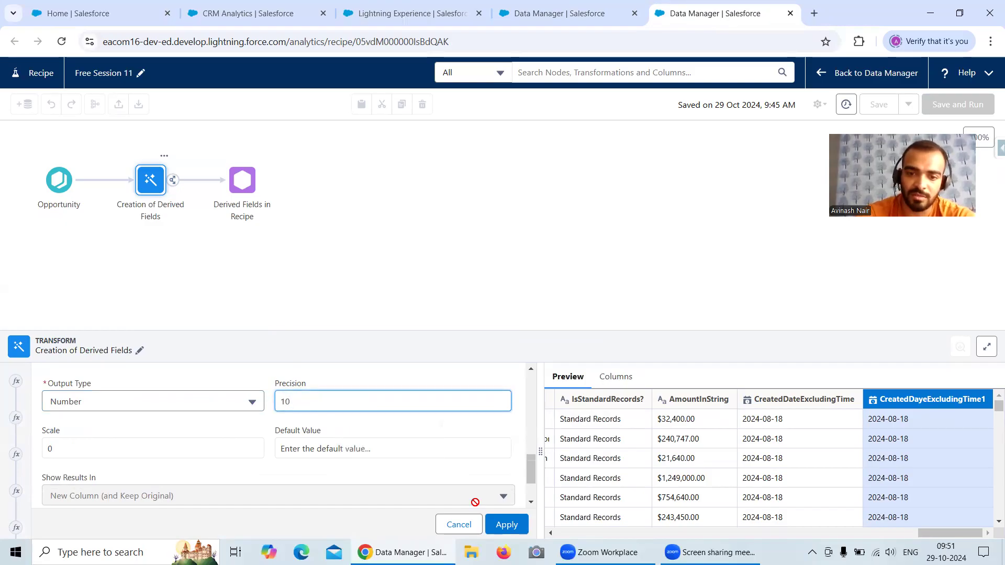
click(506, 524)
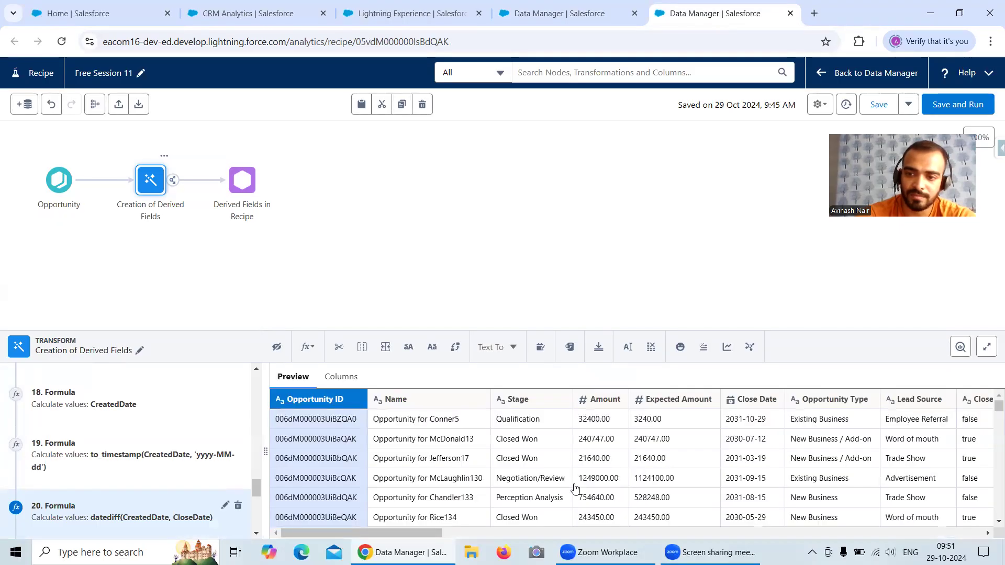
drag(433, 533, 979, 534)
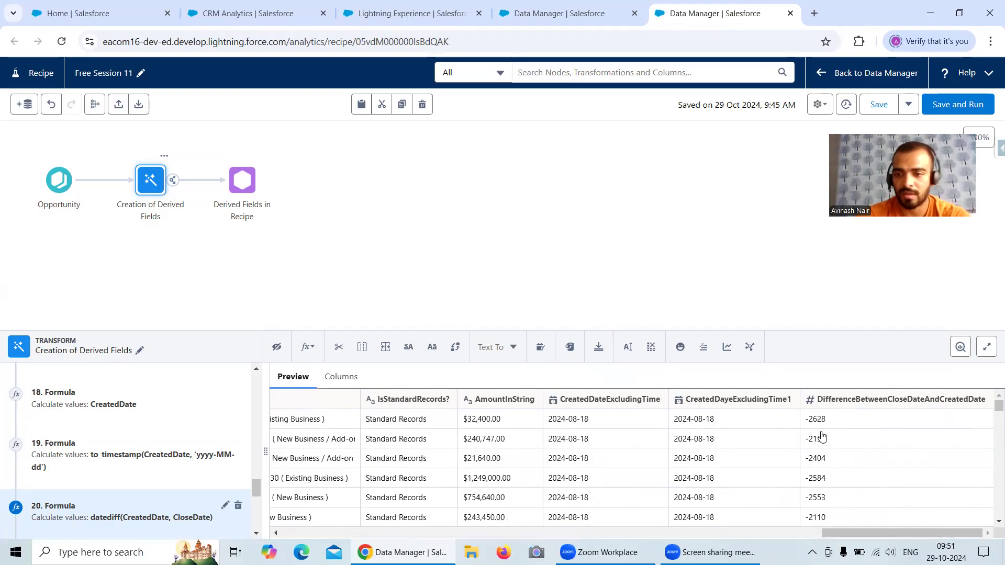
drag(843, 533, 988, 507)
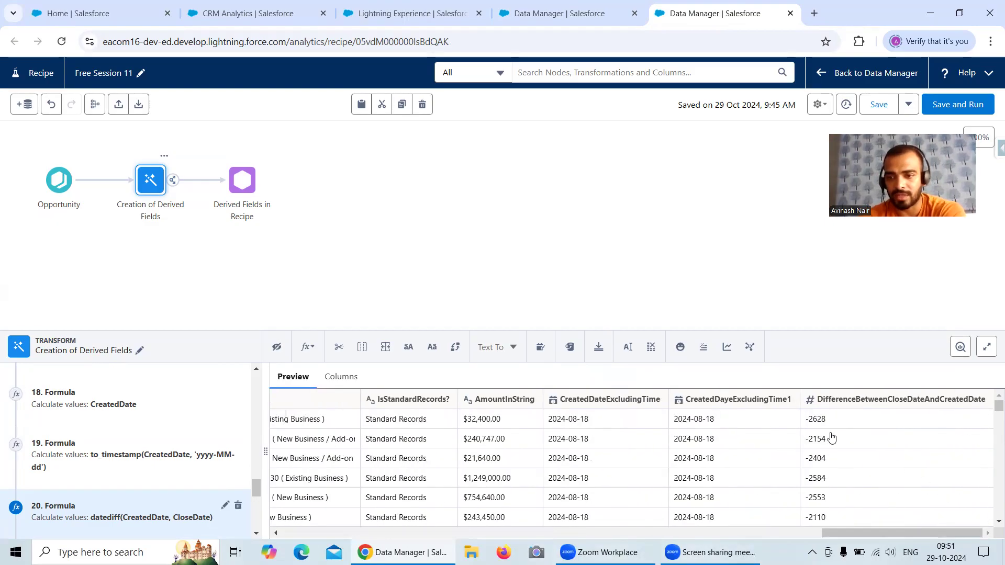
Edit the date difference formula to datediff(CloseDate, CreatedDate) and apply it
click(226, 506)
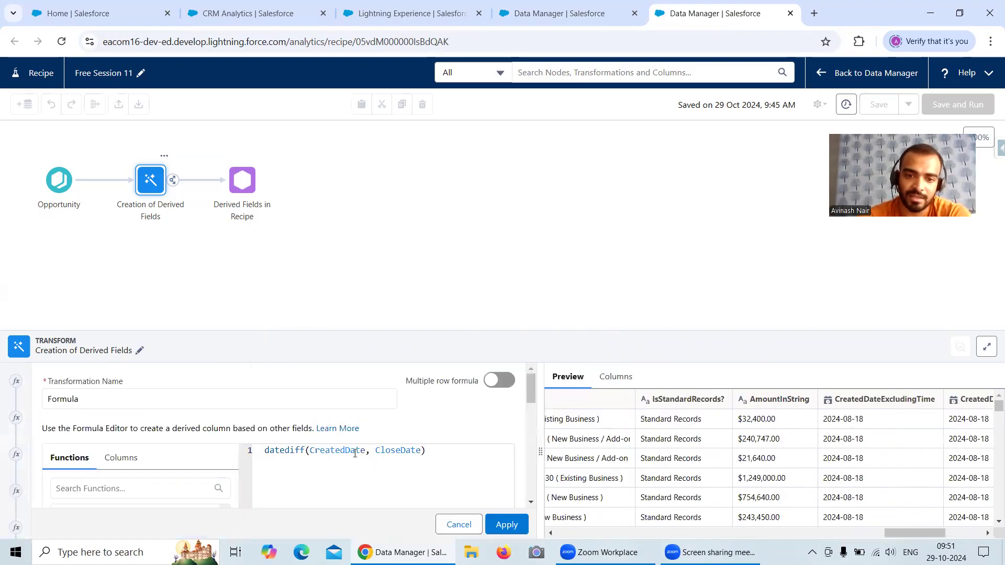
drag(366, 450, 310, 448)
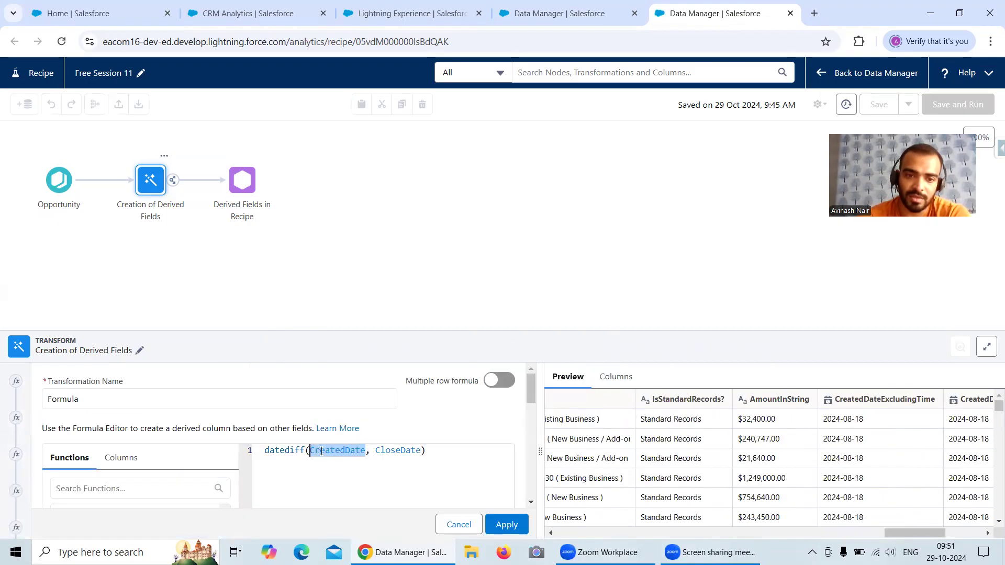
text(Close)
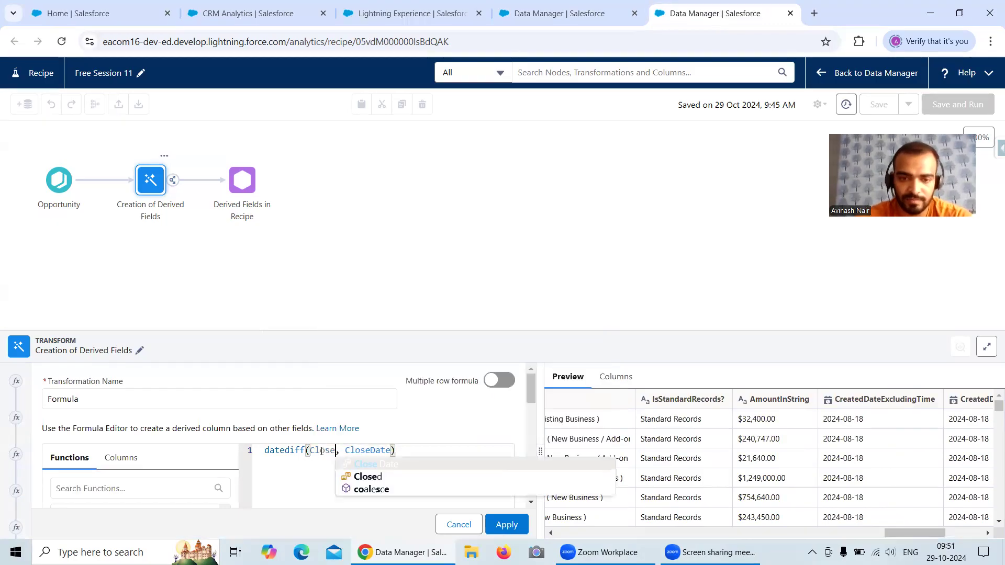
click(365, 465)
drag(411, 450, 366, 450)
text(Creat)
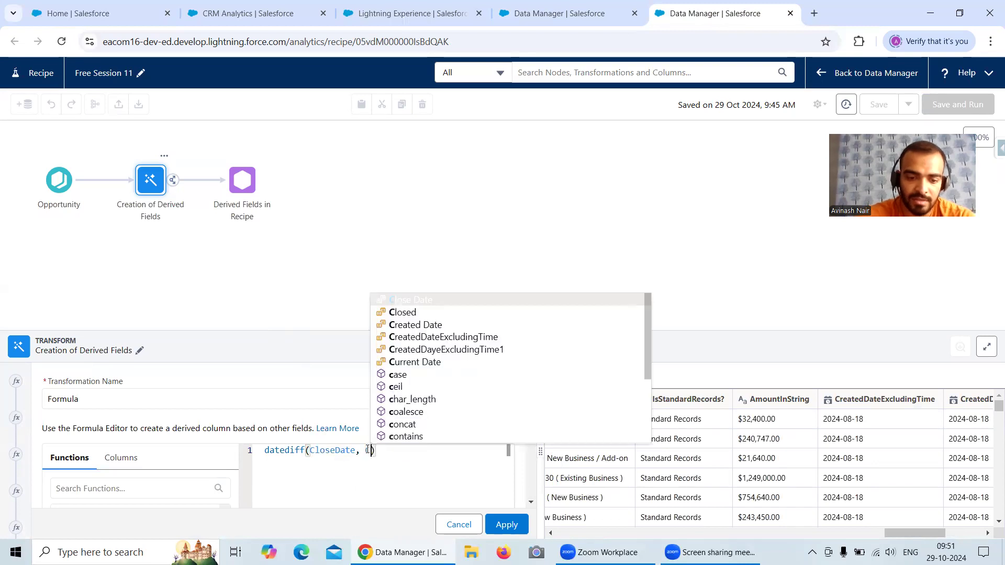
click(439, 378)
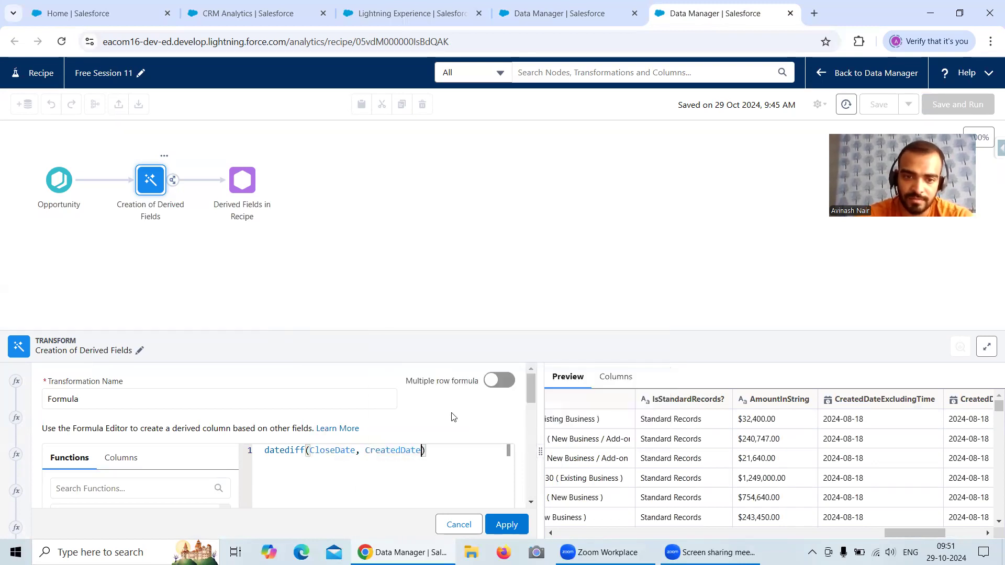
click(506, 526)
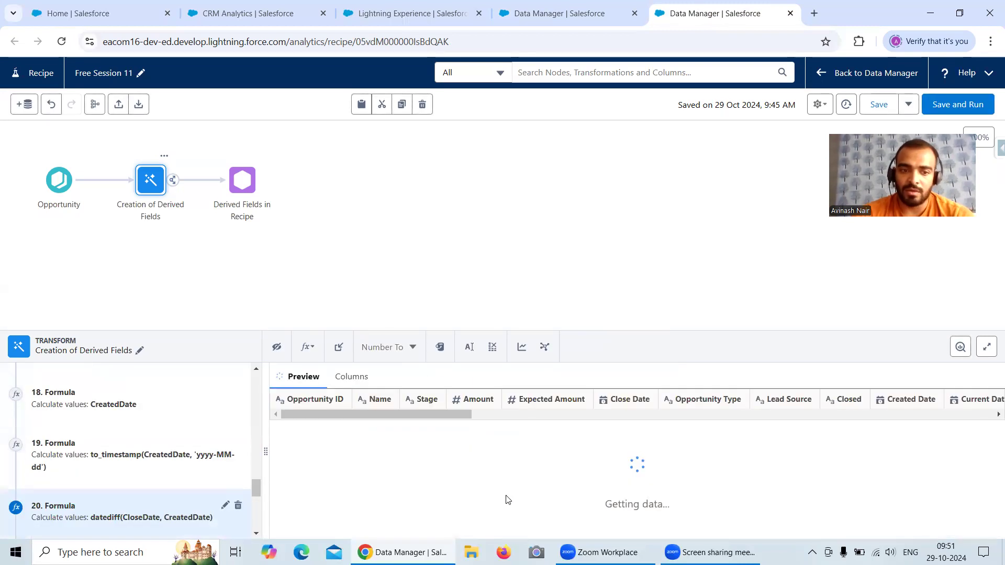
Compare the formula with the dataflow expression, and check the difference column against Close Date and Created Date in the first and last preview rows
click(568, 16)
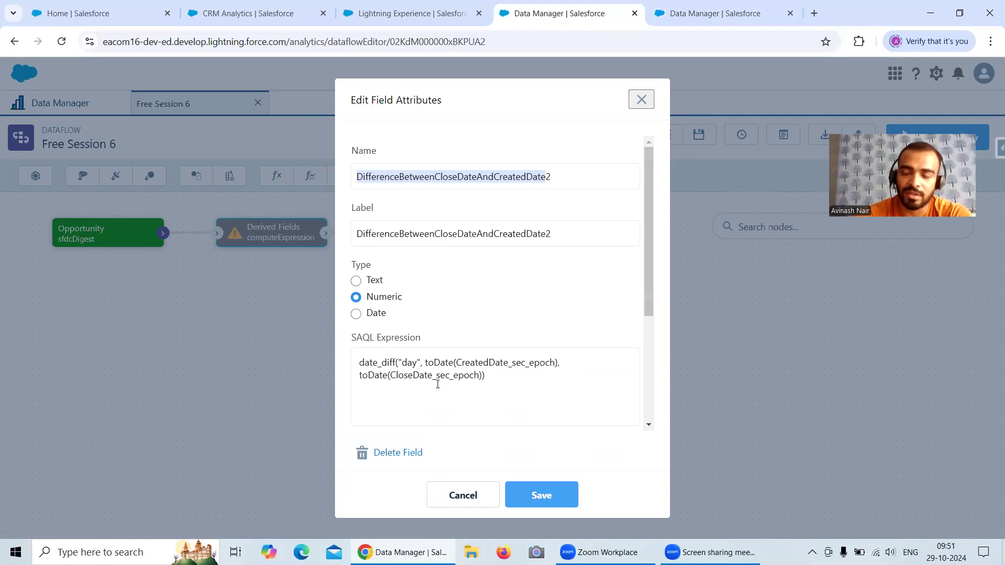
click(687, 19)
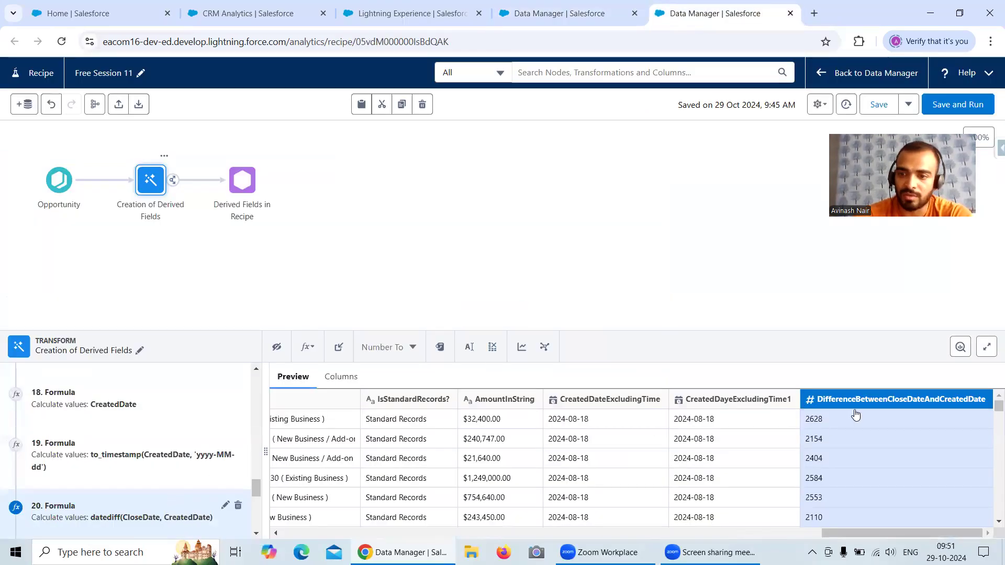
drag(843, 530, 425, 527)
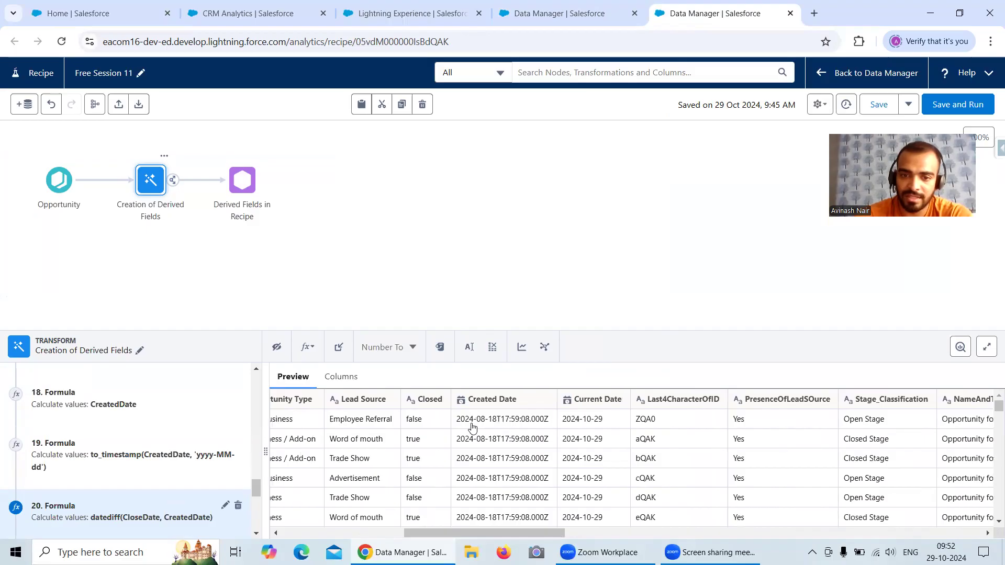
drag(498, 530, 449, 529)
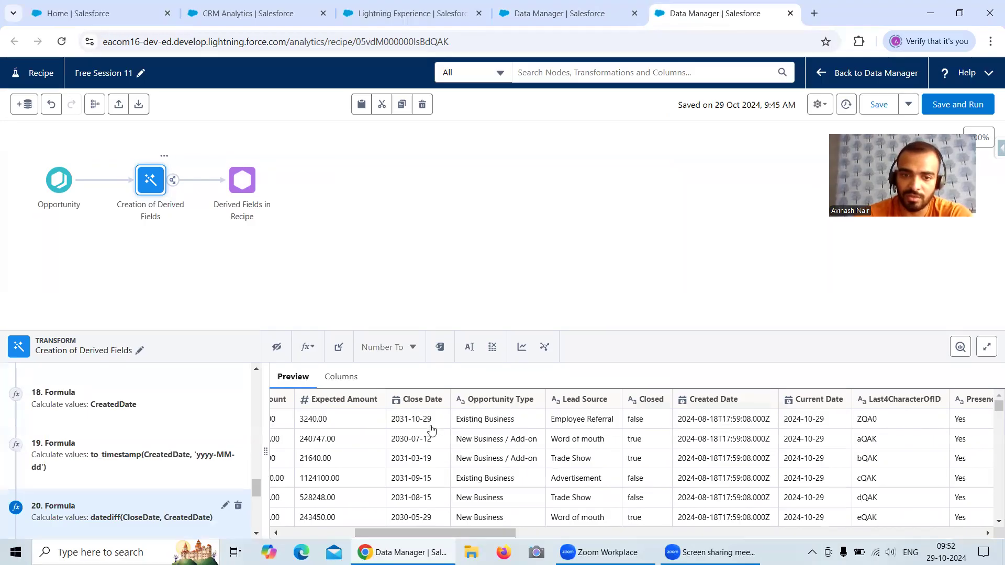
drag(464, 533, 962, 517)
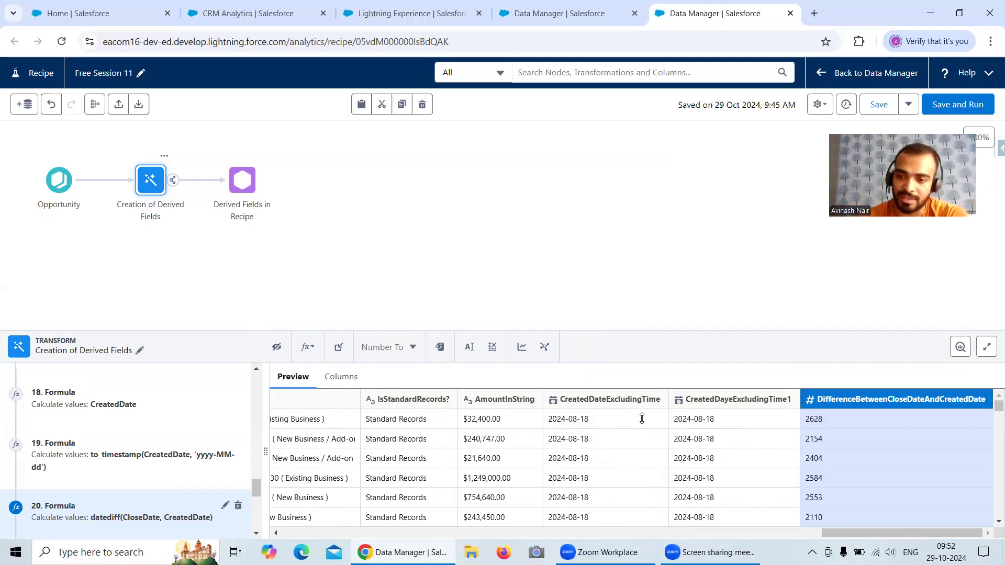
drag(998, 407, 993, 546)
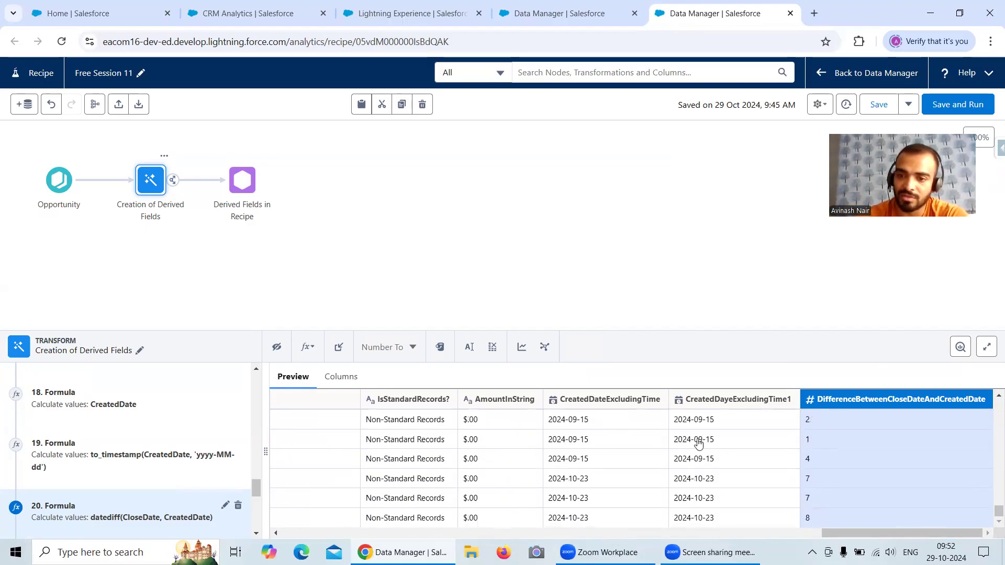
drag(865, 530, 429, 529)
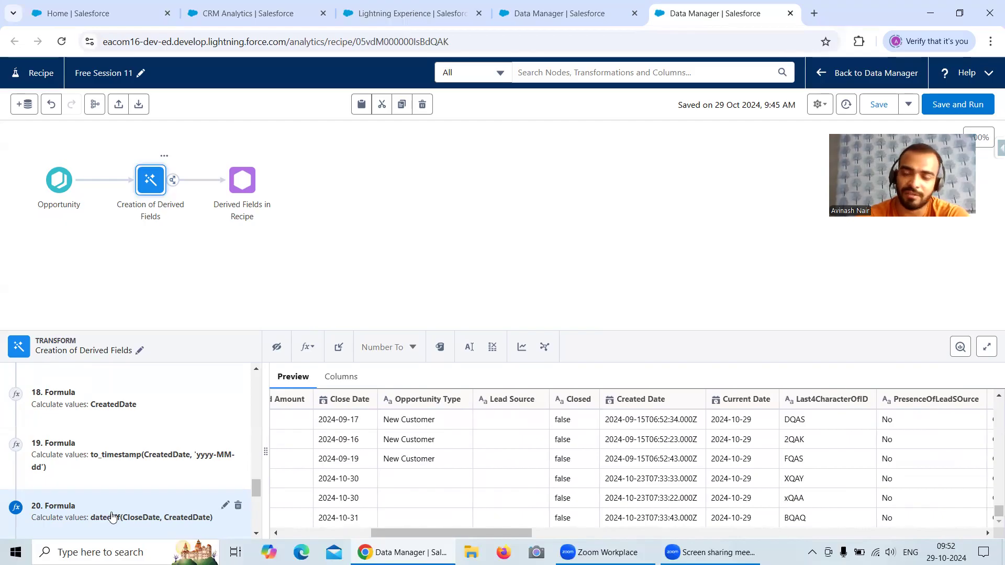
Return to the Free Session 6 dataflow and examine the "day" argument of the date_diff expression
click(549, 24)
click(404, 363)
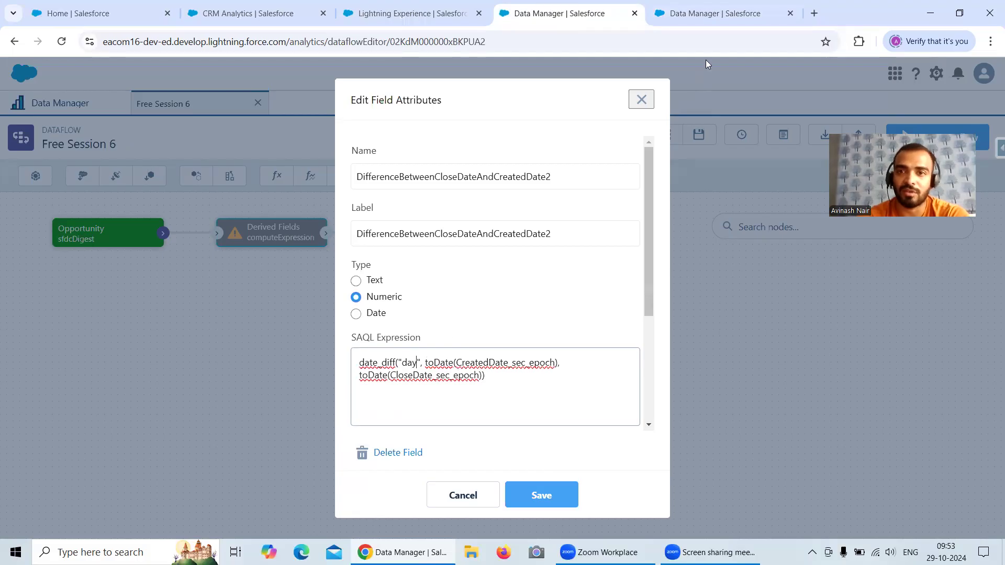
In the Free Session 6 dataflow, open the DifferenceBetweenCloseDateAndCreatedDate1 computed field and examine its SAQL expression
click(712, 21)
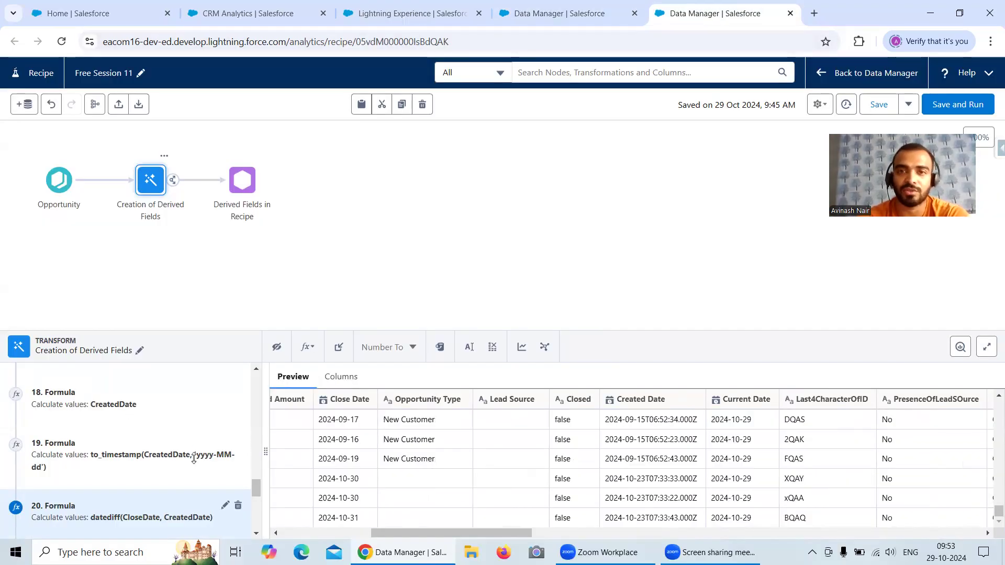
click(561, 17)
click(492, 491)
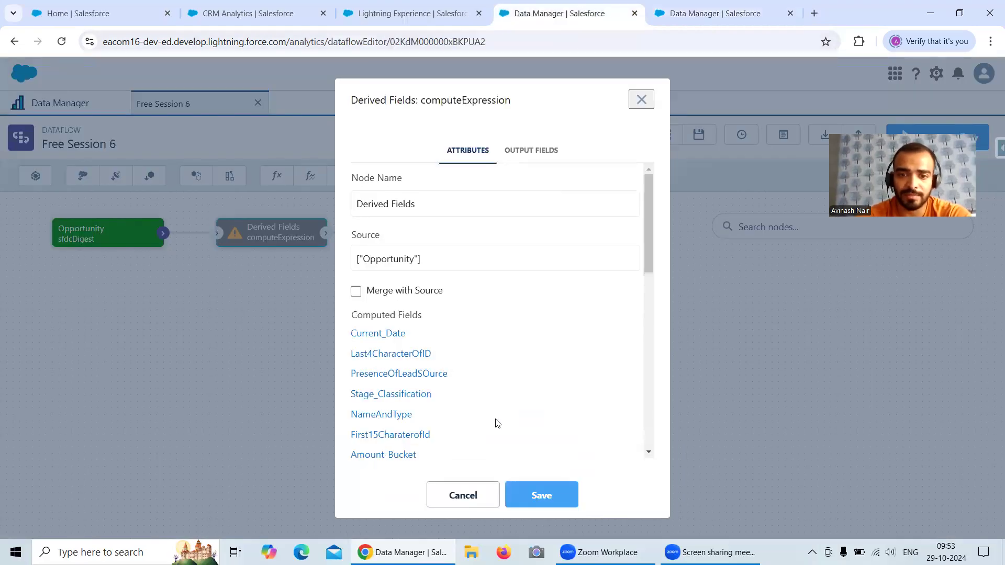
scroll(518, 398, down, 6)
scroll(518, 386, down, 2)
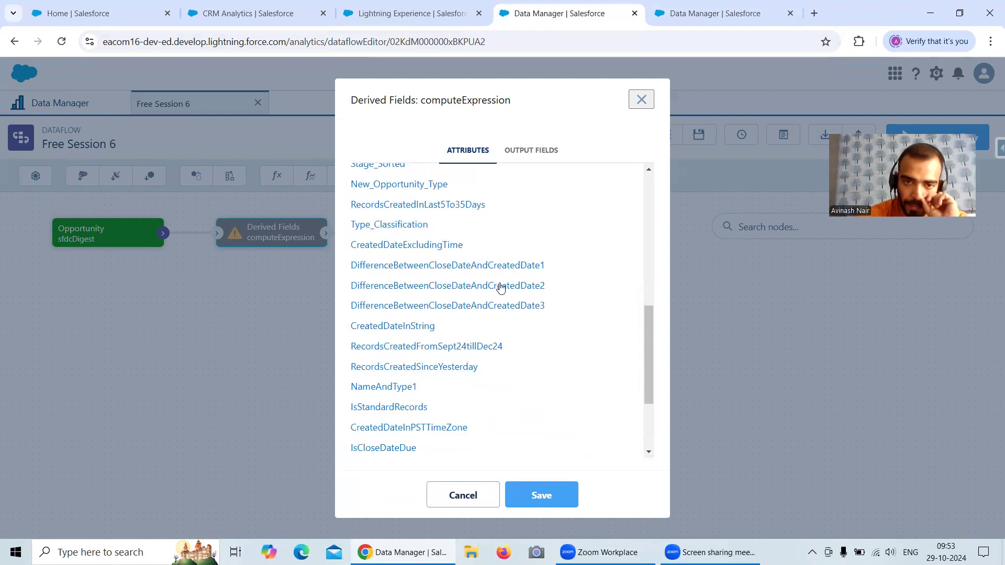
click(500, 266)
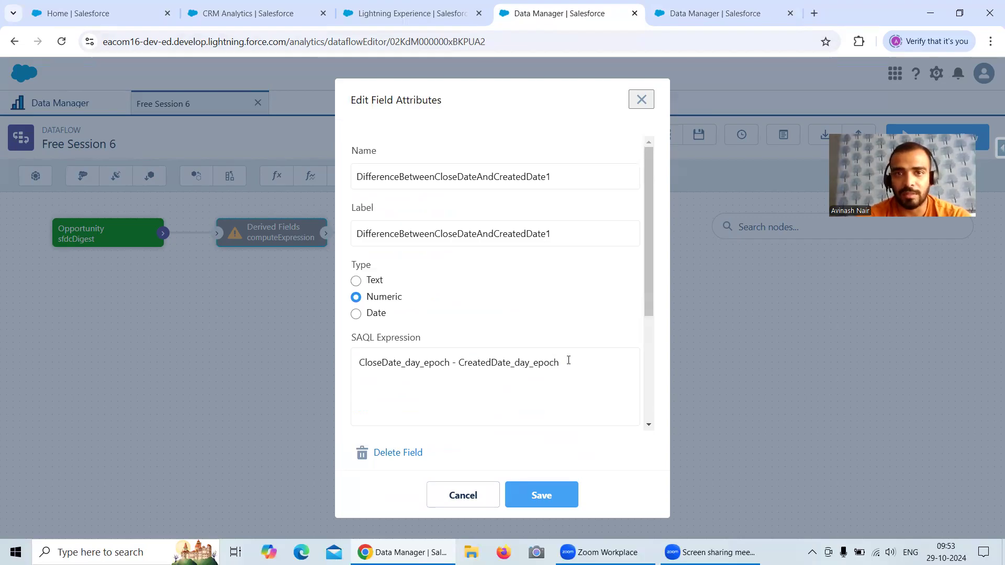
drag(572, 361, 354, 363)
click(355, 363)
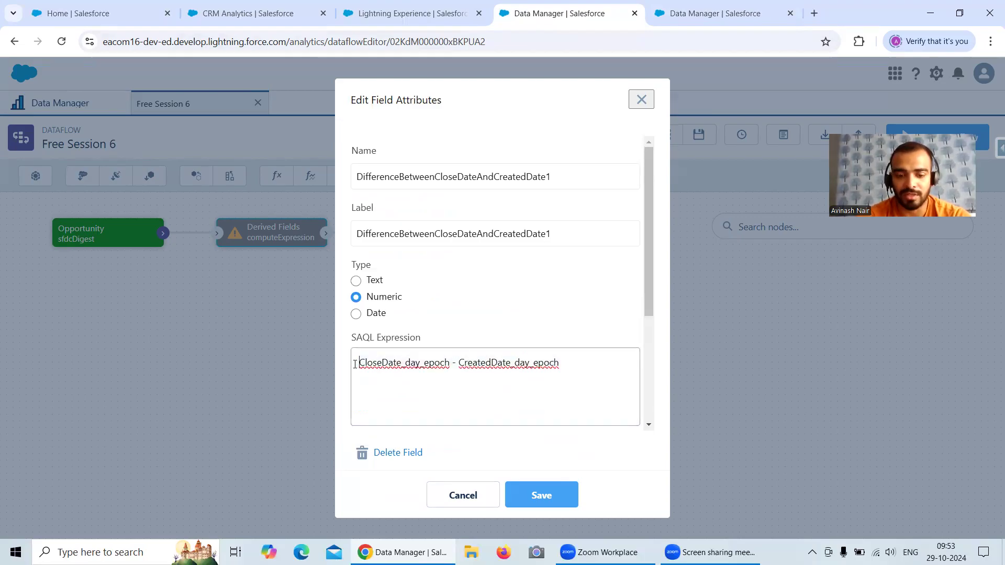
Start another custom formula in the Free Session 11 recipe's Creation of Derived Fields node and clear the column name from its expression
click(686, 18)
scroll(238, 495, down, 2)
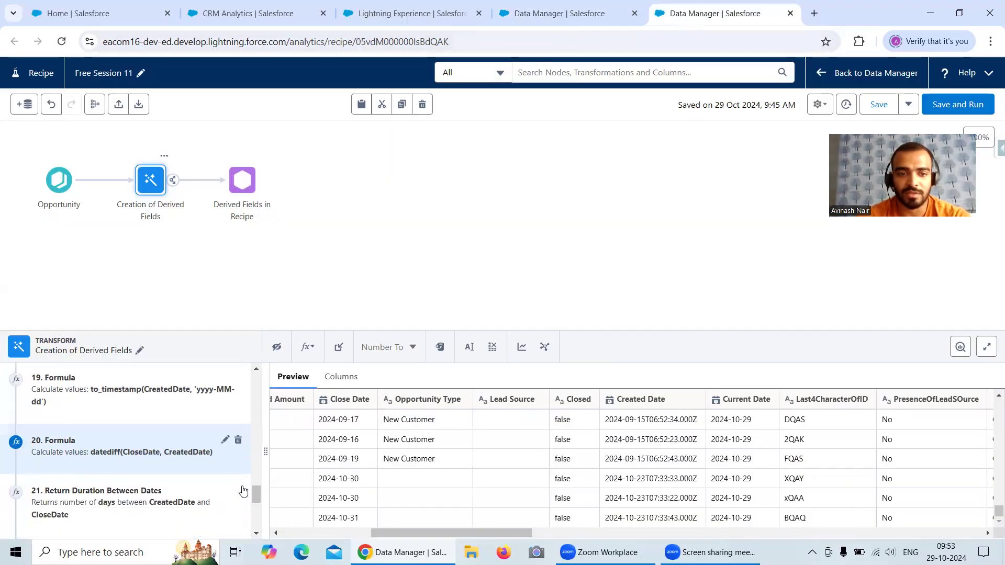
click(303, 348)
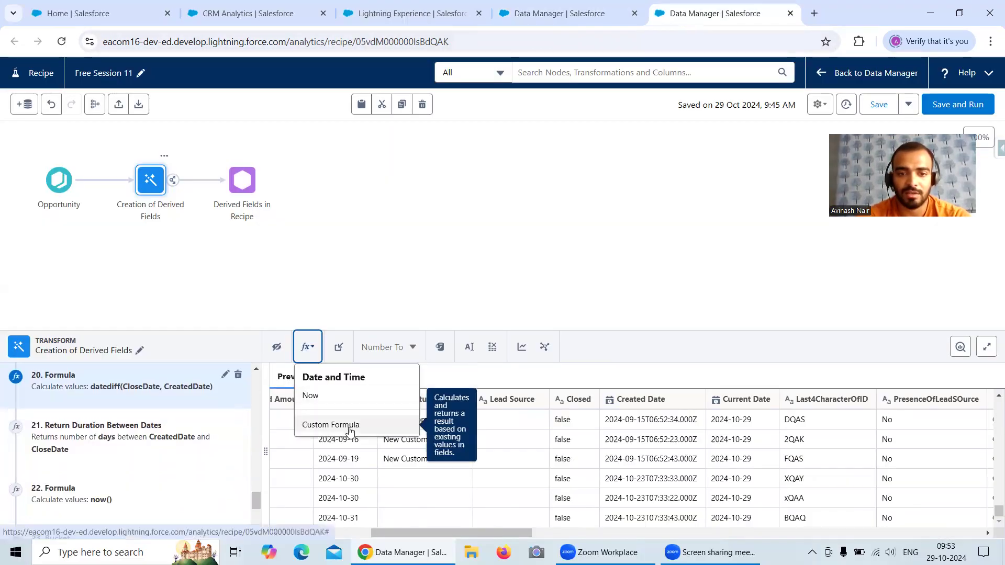
click(343, 423)
click(365, 448)
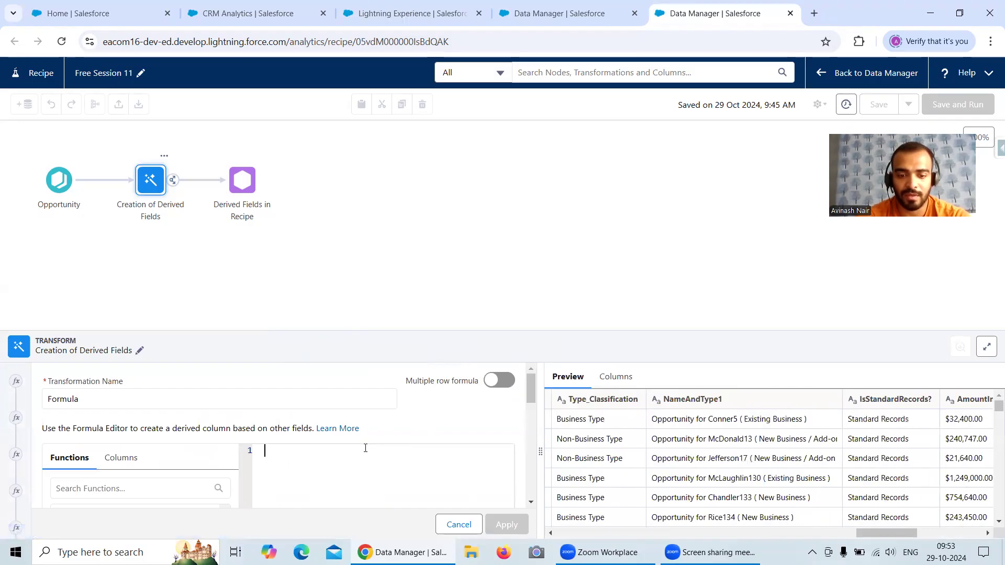
text(DifferenceBetweenCloseDateAndCreatedDate)
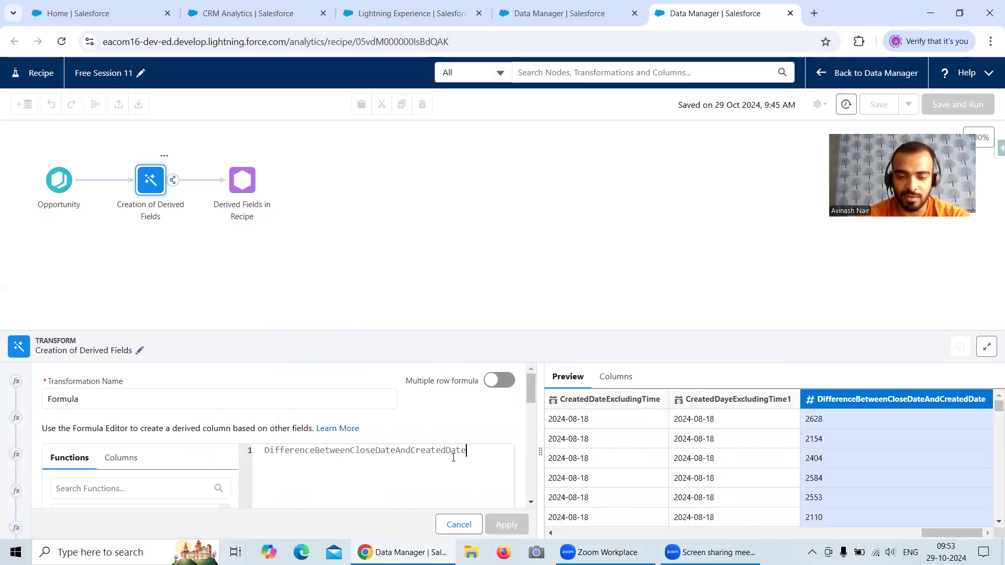
drag(471, 454, 251, 453)
key(BackSpace)
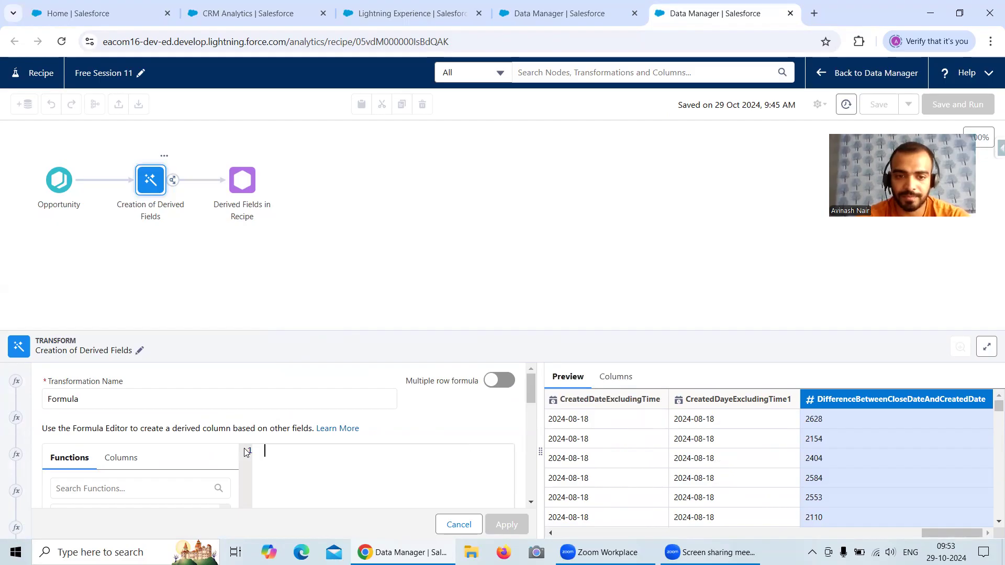
Set the new formula's output type to Number
scroll(385, 443, down, 3)
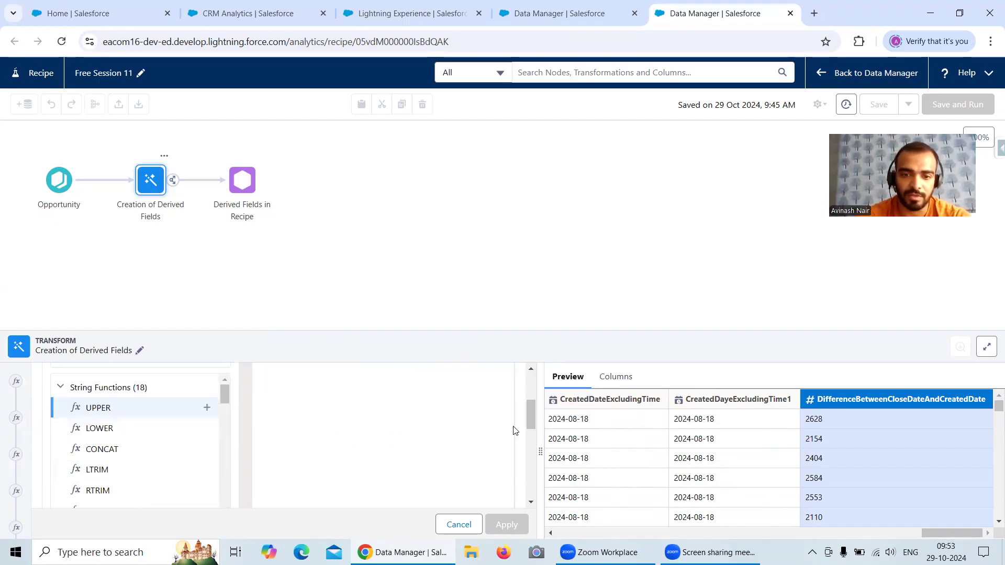
drag(534, 419, 533, 460)
click(273, 456)
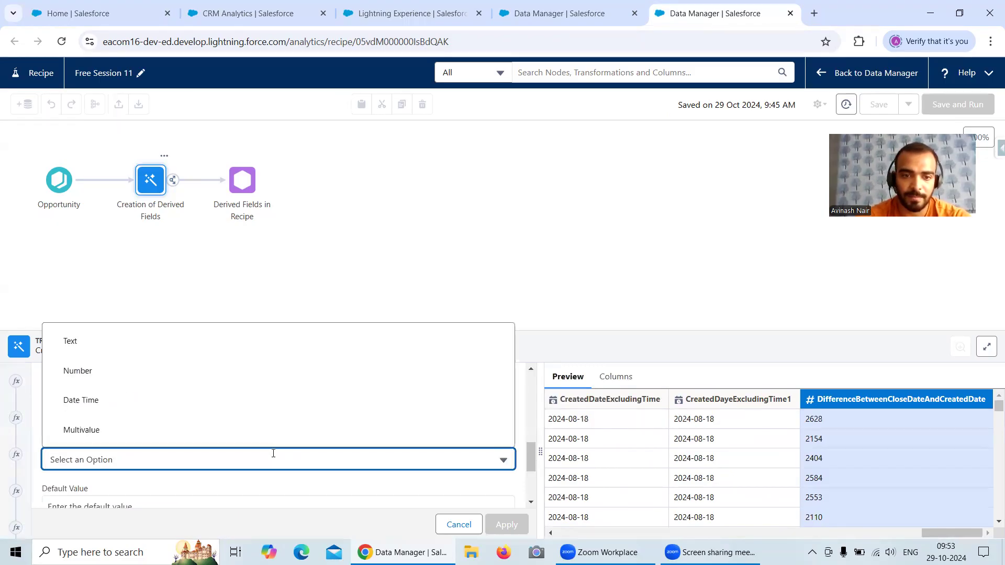
click(73, 380)
scroll(278, 435, down, 1)
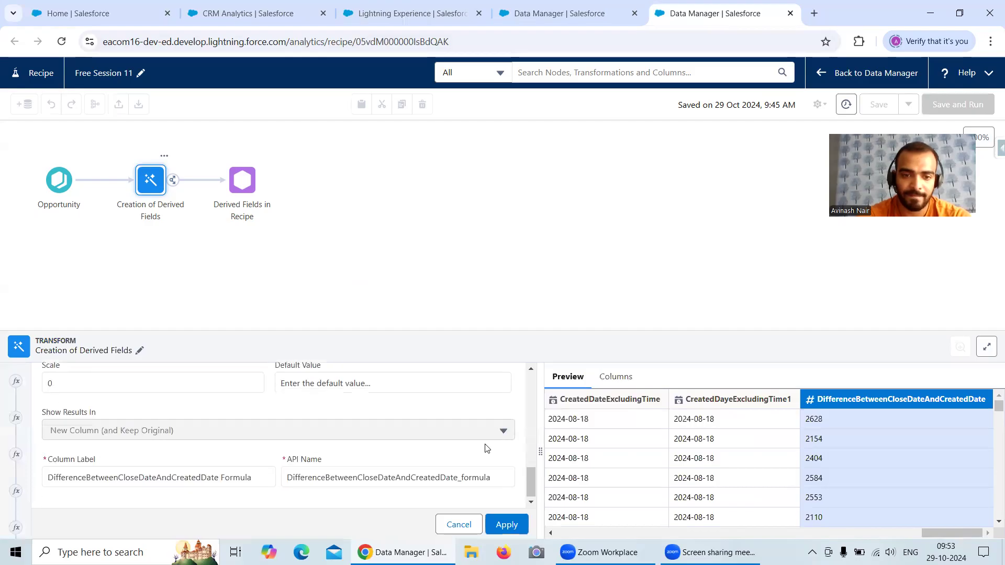
Copy the field name from the dataflow and adapt it into the formula's column label DifferenceBetweenCloseDateAndCreatedDate2
click(571, 14)
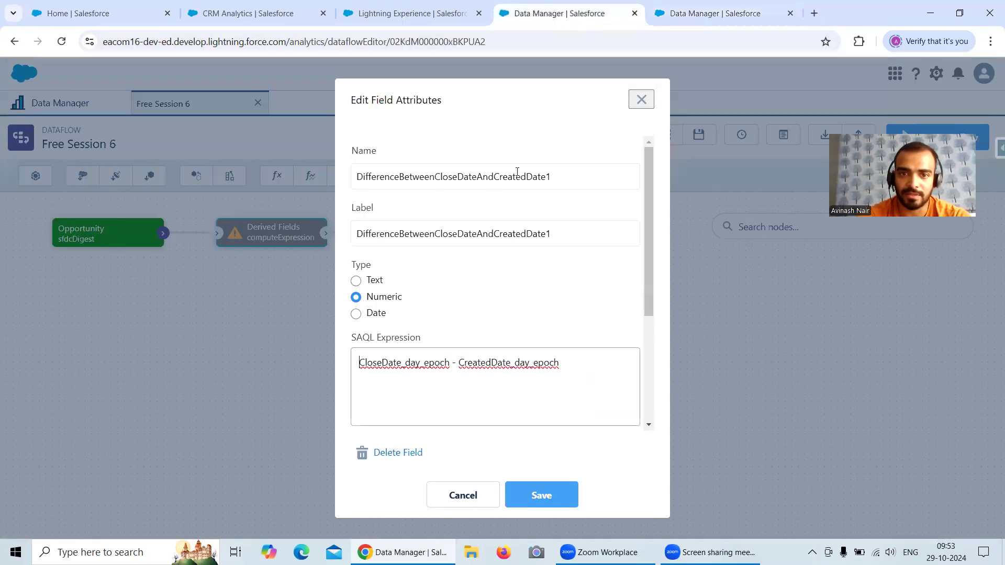
drag(551, 176, 357, 174)
key(ctrl+c)
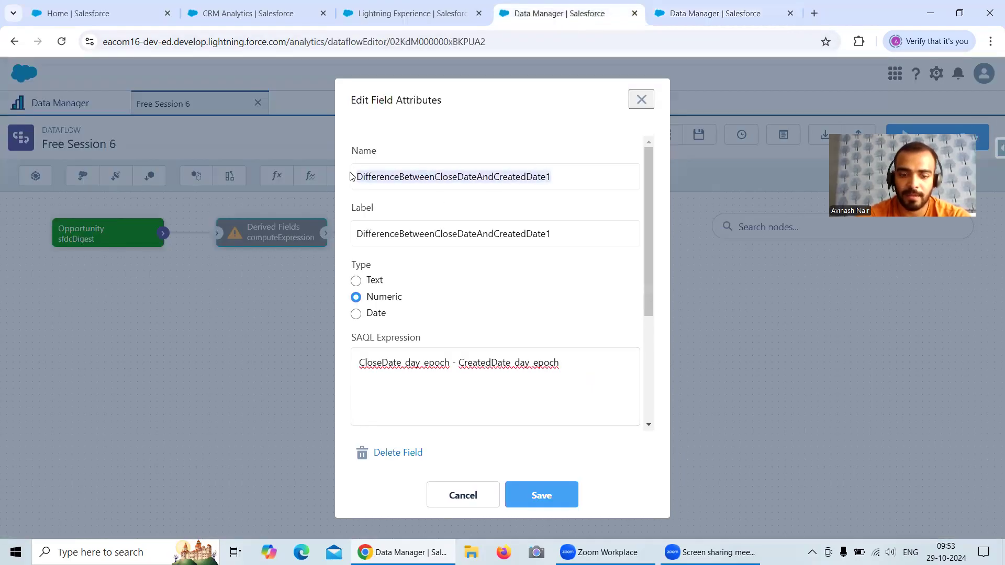
click(720, 16)
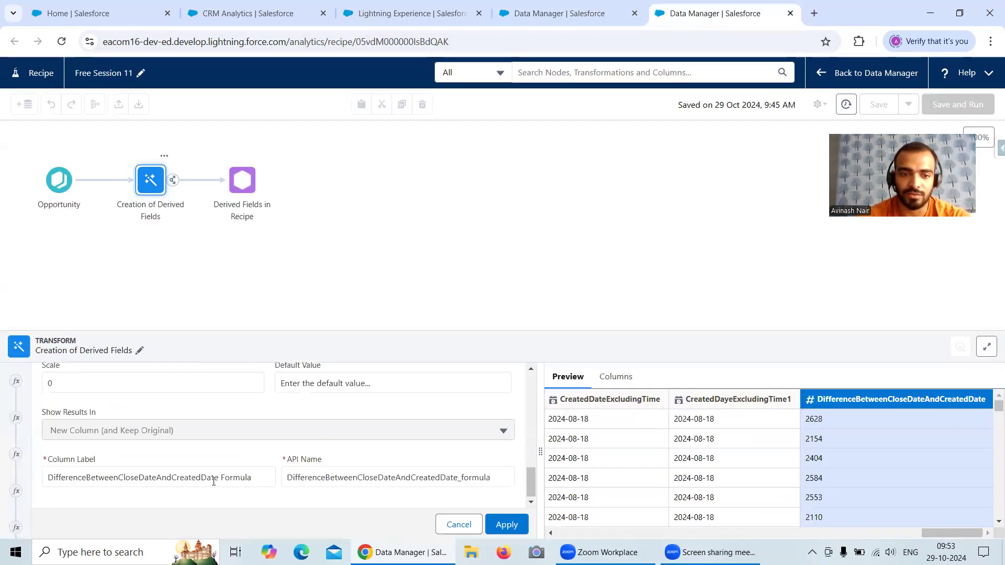
drag(253, 477, 37, 478)
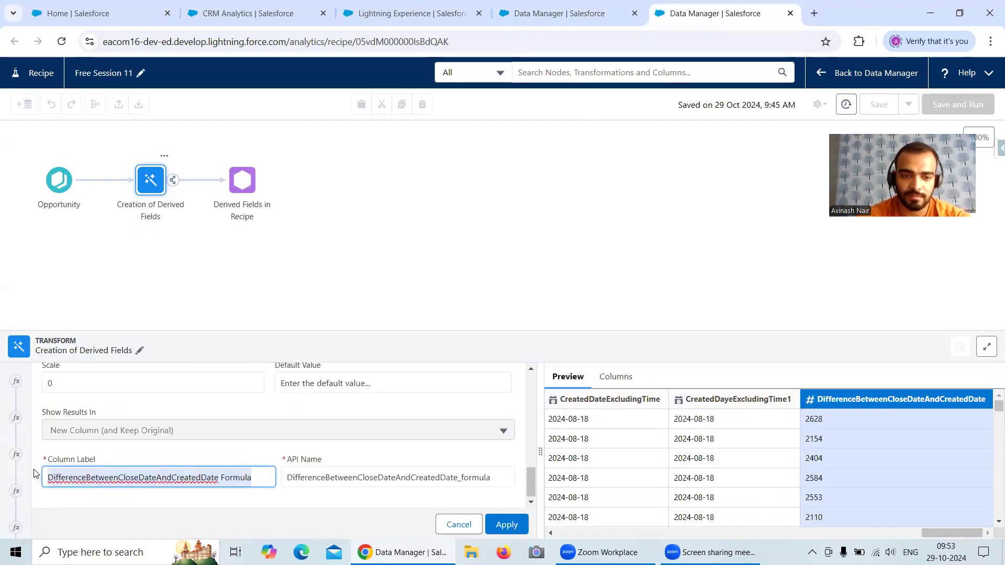
key(ctrl+v)
text(2)
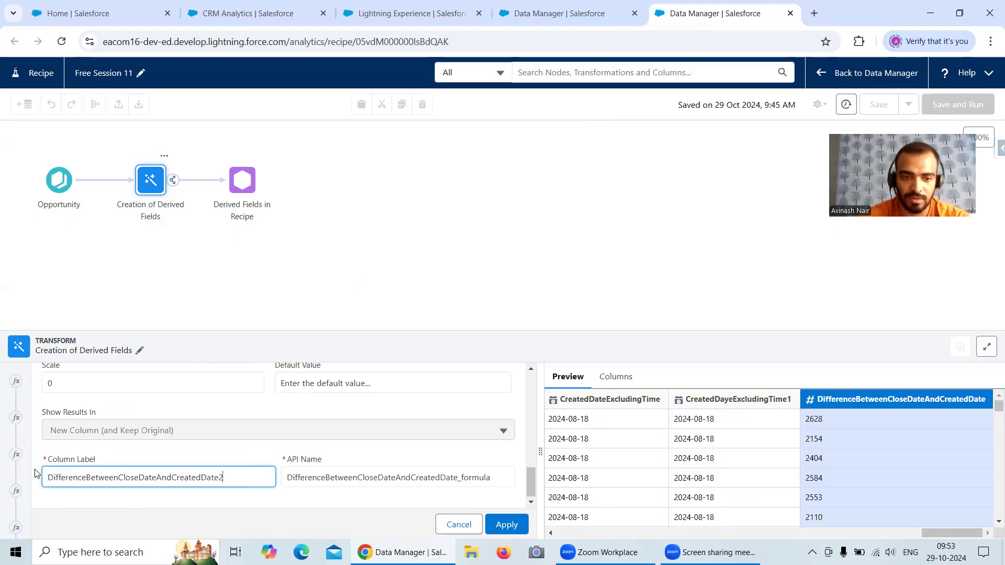
Copy the column label DifferenceBetweenCloseDateAndCreatedDate2 into the API name
drag(225, 478, 30, 491)
key(ctrl+c)
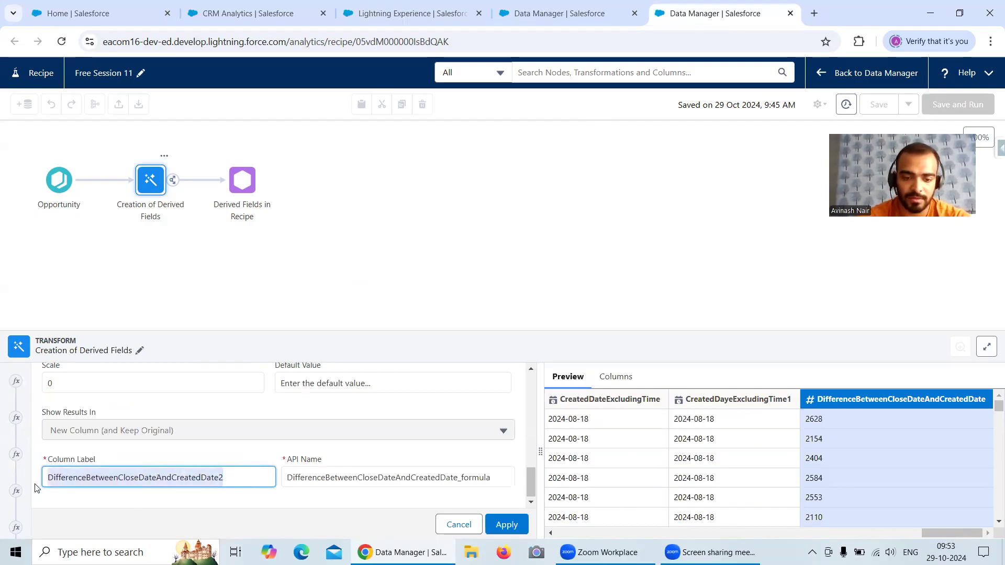
click(327, 479)
key(ctrl+a)
key(ctrl+v)
Try to apply the dataflow expression CloseDate_day_epoch - CreatedDate_day_epoch as the recipe formula, read the validation message and clear the expression
scroll(366, 471, up, 10)
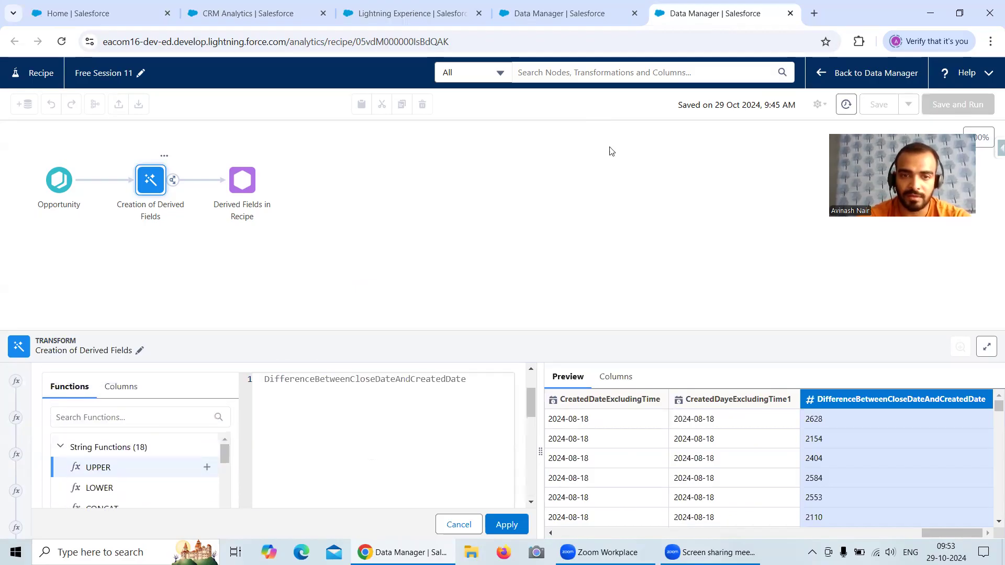
click(585, 15)
drag(569, 371, 349, 367)
key(ctrl+c)
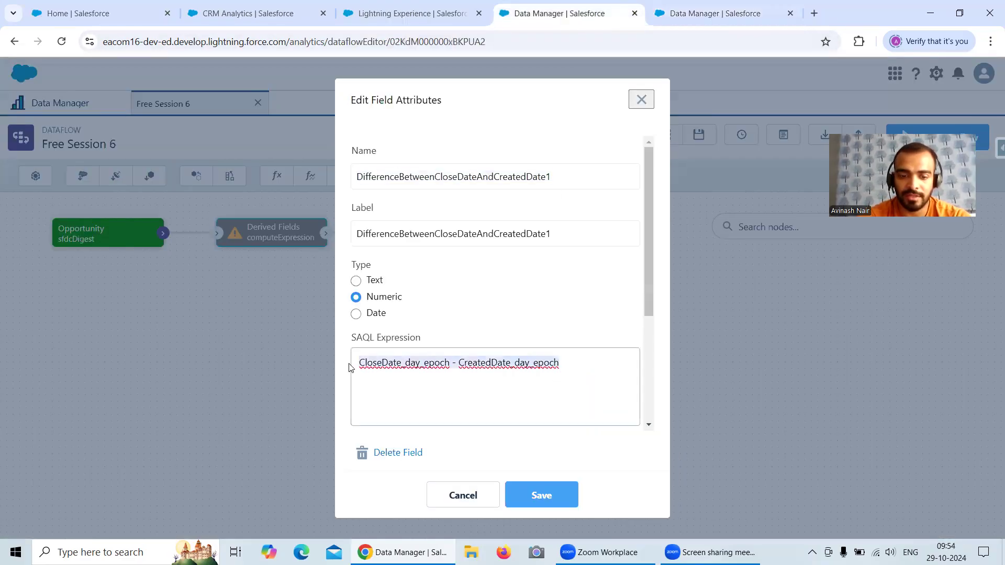
click(726, 21)
drag(467, 378, 242, 389)
key(ctrl+v)
click(522, 523)
drag(534, 407, 537, 458)
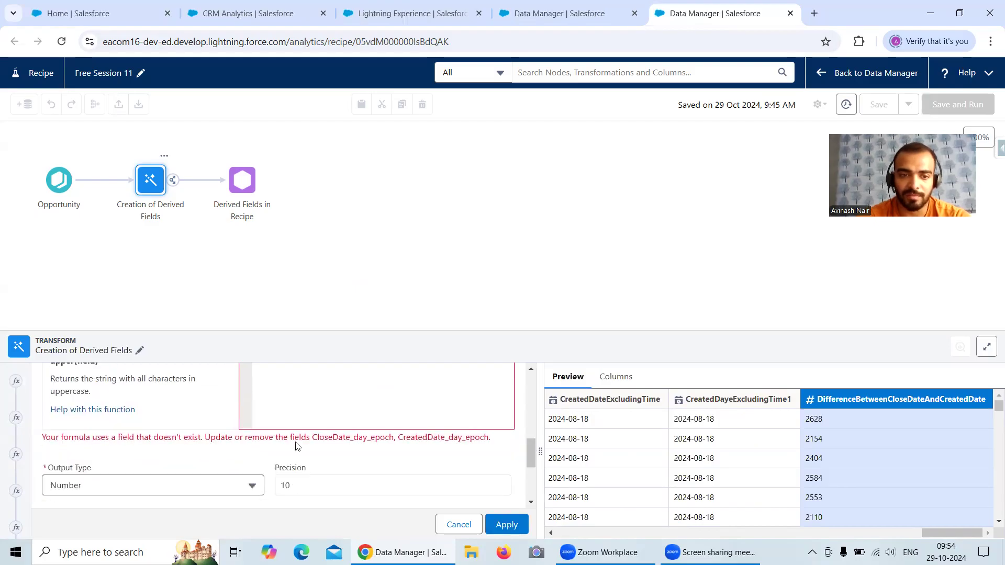
drag(309, 442, 530, 392)
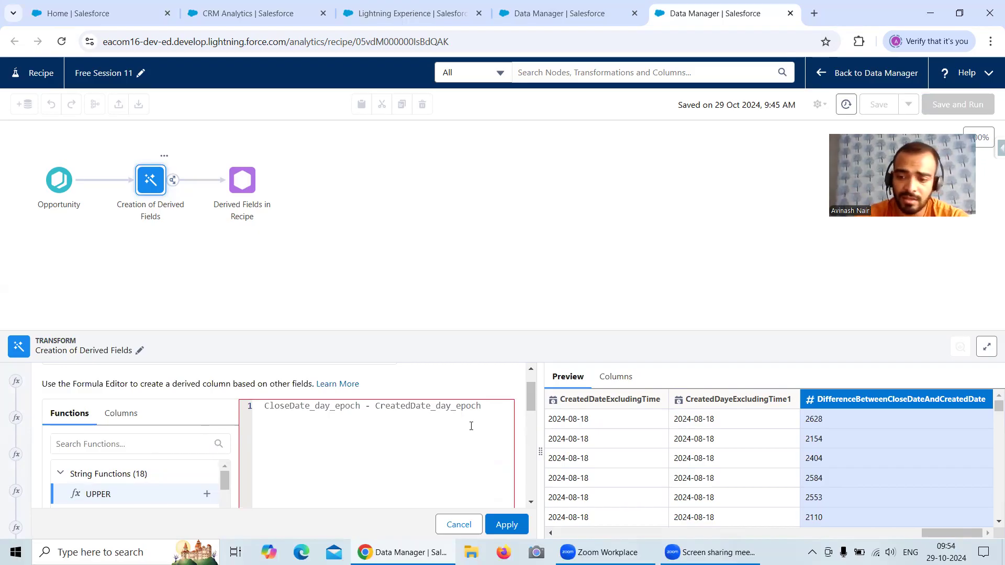
drag(482, 407, 251, 414)
key(BackSpace)
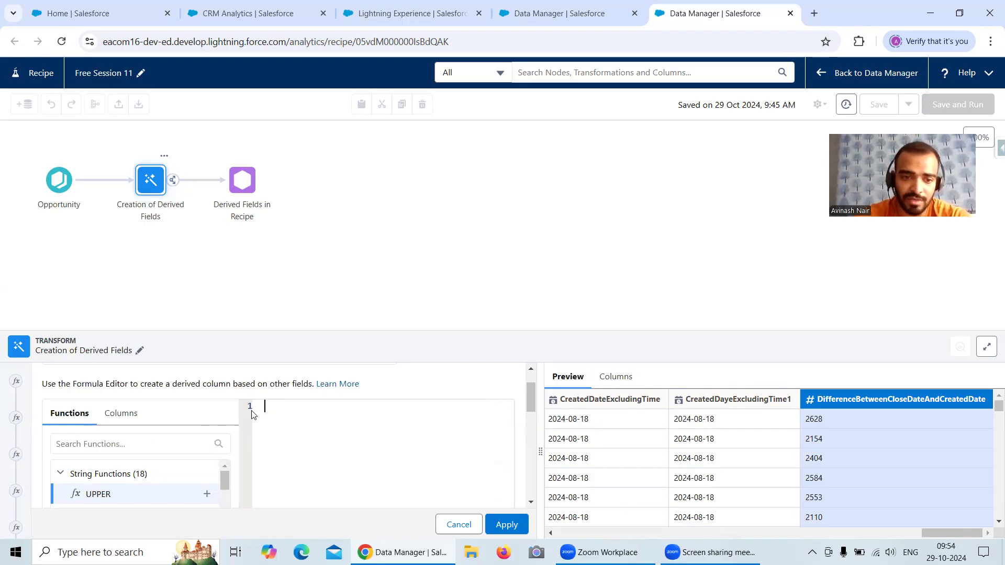
Find the TO_UNIX_TIMESTAMP function in the formula editor's function list and insert it into the formula
scroll(233, 438, down, 1)
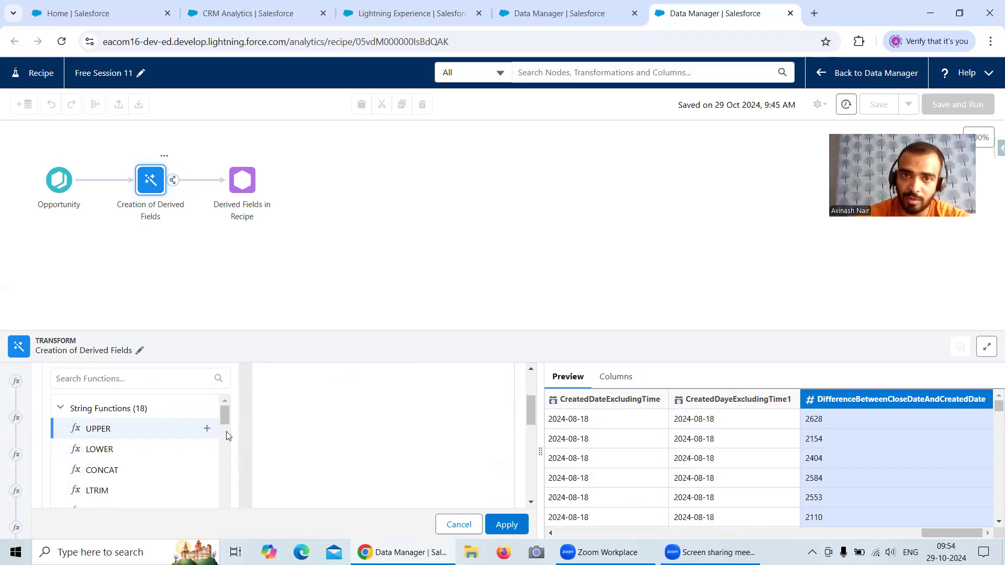
drag(225, 418, 226, 469)
scroll(226, 471, up, 2)
scroll(181, 437, up, 8)
scroll(181, 422, up, 2)
scroll(182, 422, down, 10)
scroll(181, 422, down, 3)
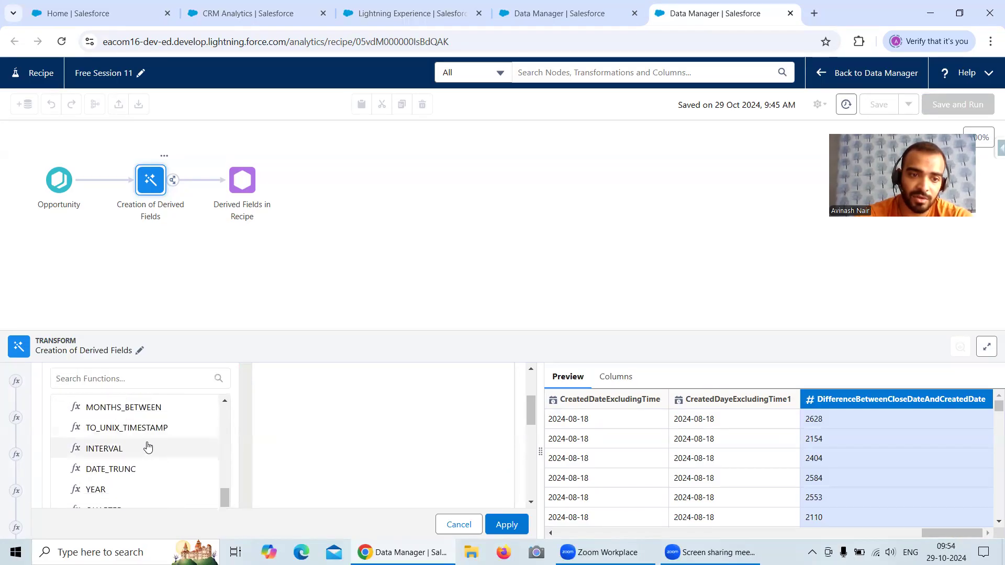
mouse_move(139, 428)
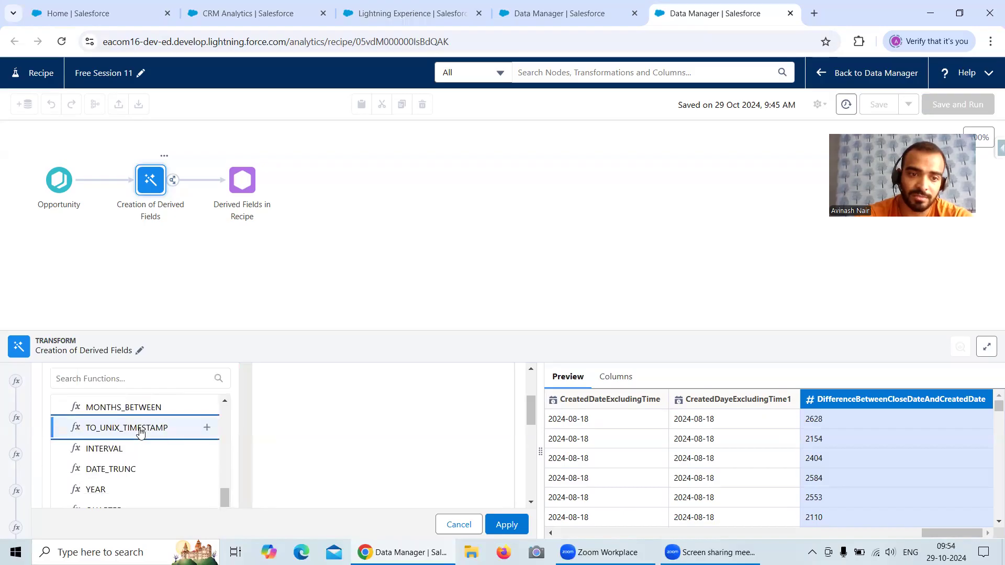
click(209, 428)
Replace the function's placeholder arguments with the Close Date column so the formula reads to_unix_timestamp(CloseDate)
drag(532, 410, 525, 377)
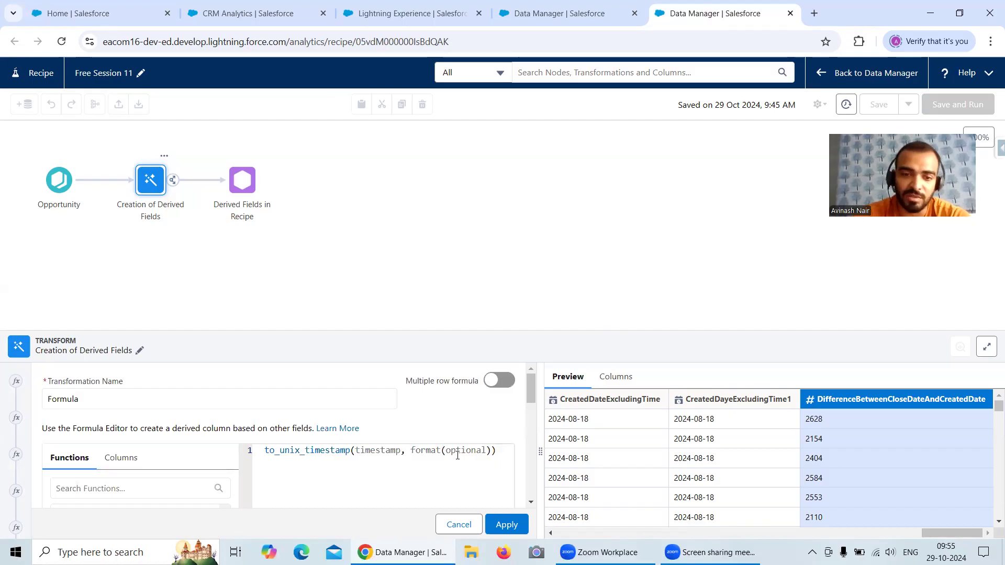
drag(492, 450, 367, 449)
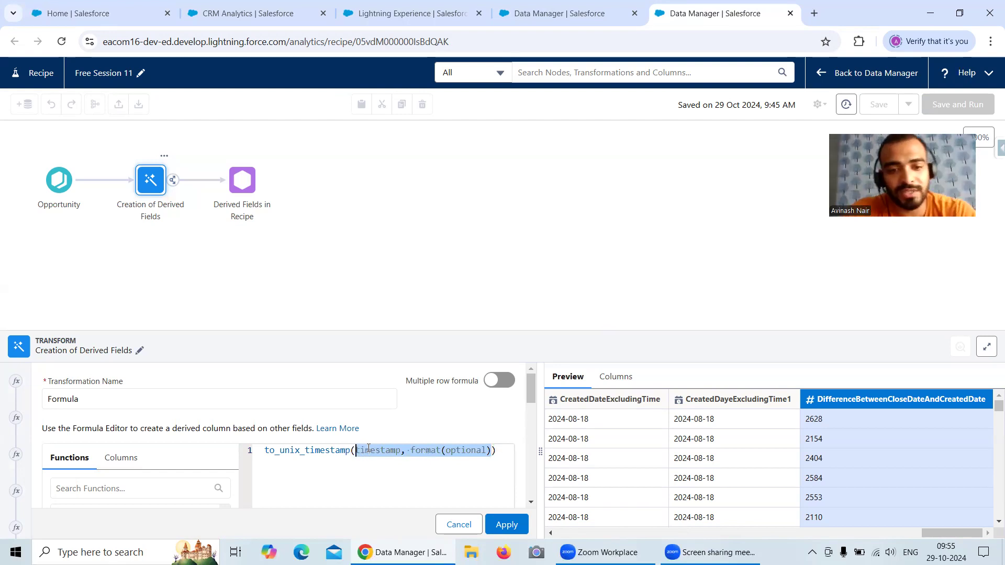
key(BackSpace)
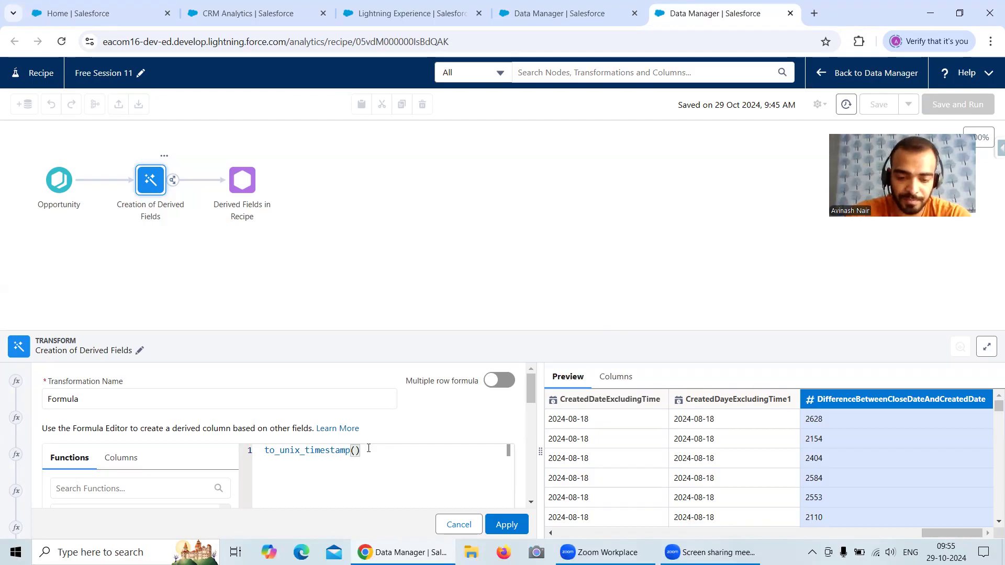
text(CLos)
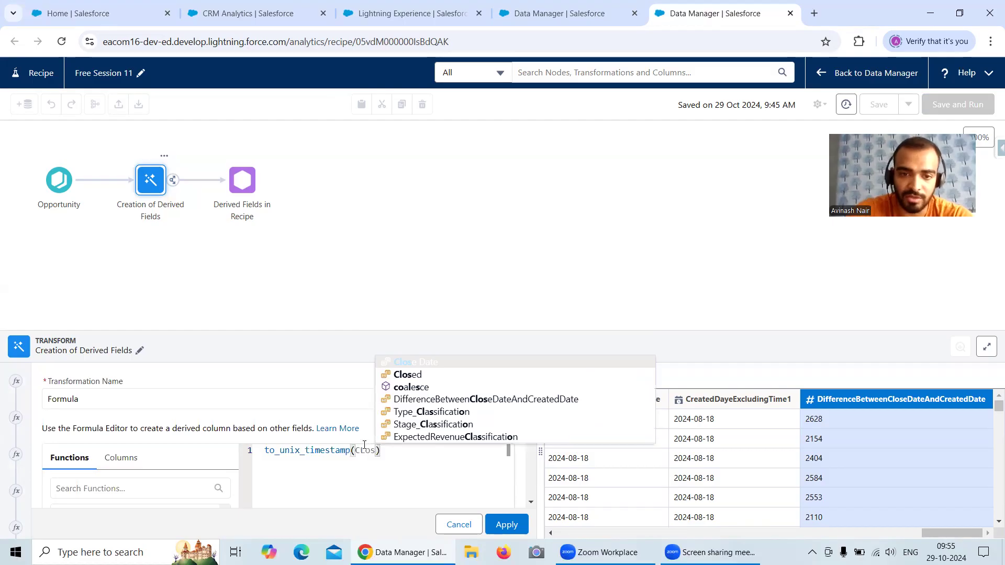
click(417, 366)
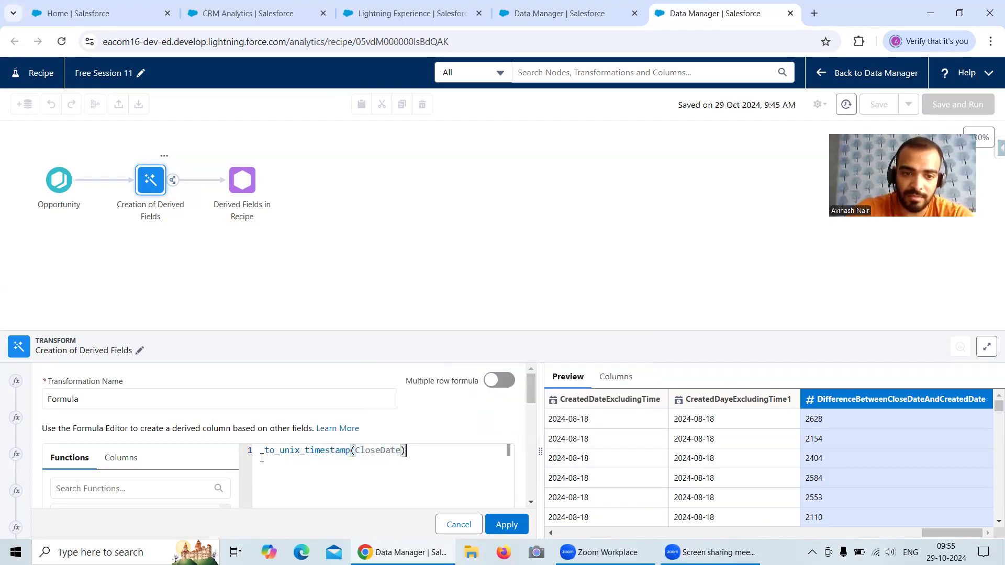
Extend the formula with a minus sign and a second copy of to_unix_timestamp(CloseDate)
drag(405, 450, 263, 446)
key(ctrl+c)
click(433, 448)
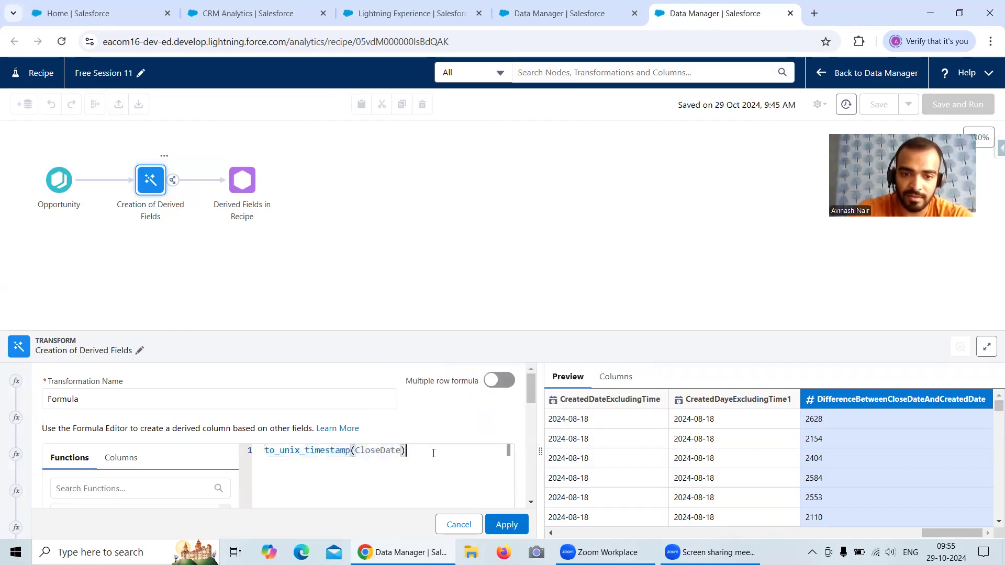
text(-)
key(ctrl+v)
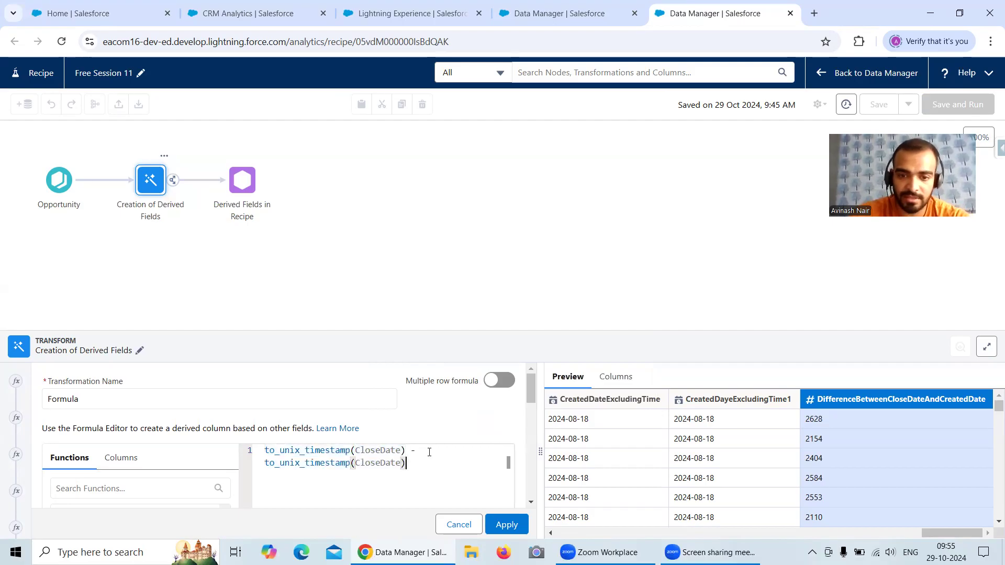
Replace CloseDate in the second to_unix_timestamp call with the Created Date column so it reads to_unix_timestamp(CreatedDate)
drag(401, 463, 357, 463)
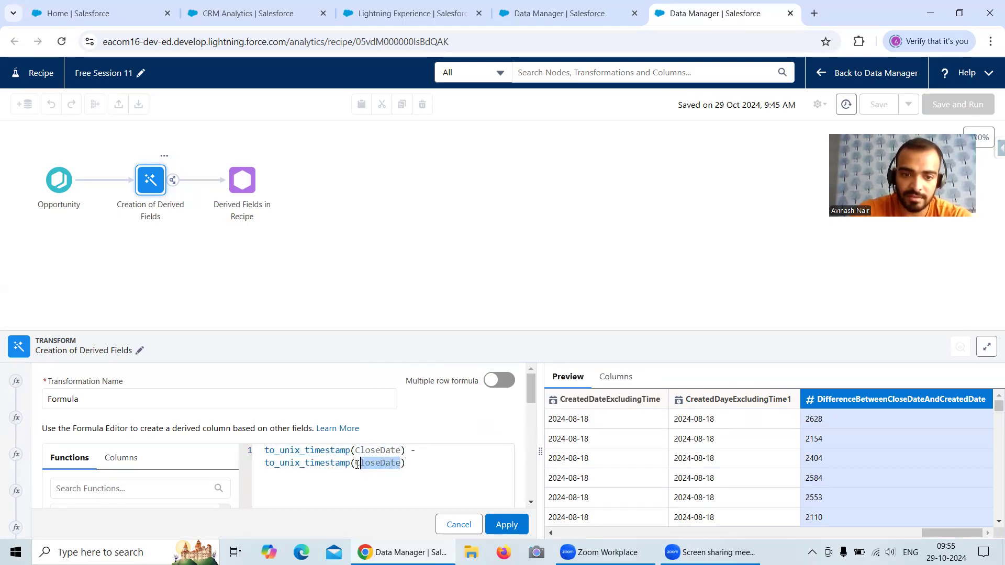
text(CreatedD)
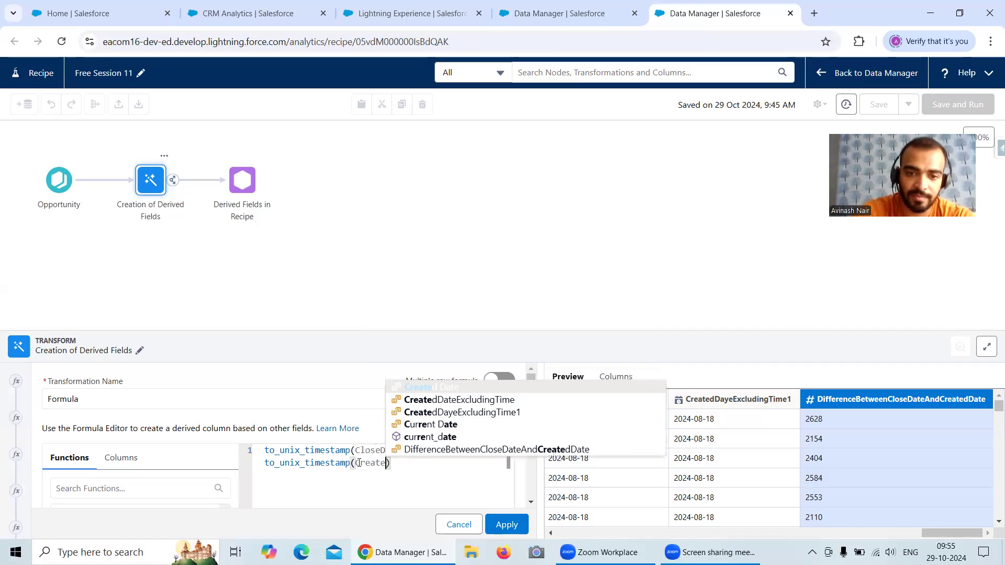
click(444, 476)
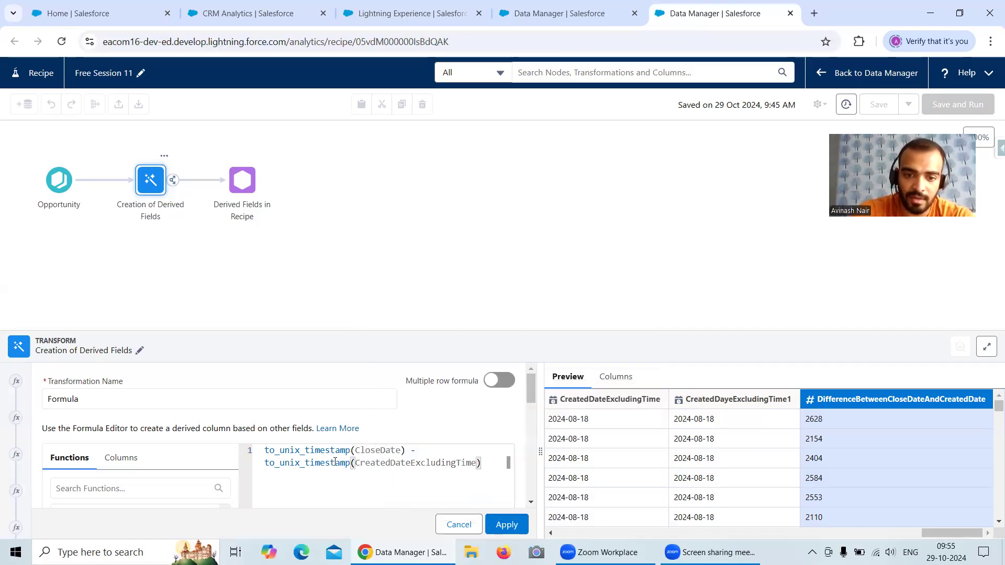
key(BackSpace)
key(BackSpace)
key(BackSpace)
key(BackSpace)
key(BackSpace)
key(BackSpace)
key(BackSpace)
key(BackSpace)
key(BackSpace)
key(BackSpace)
key(BackSpace)
key(BackSpace)
key(BackSpace)
key(BackSpace)
key(BackSpace)
key(BackSpace)
key(BackSpace)
key(BackSpace)
key(BackSpace)
key(BackSpace)
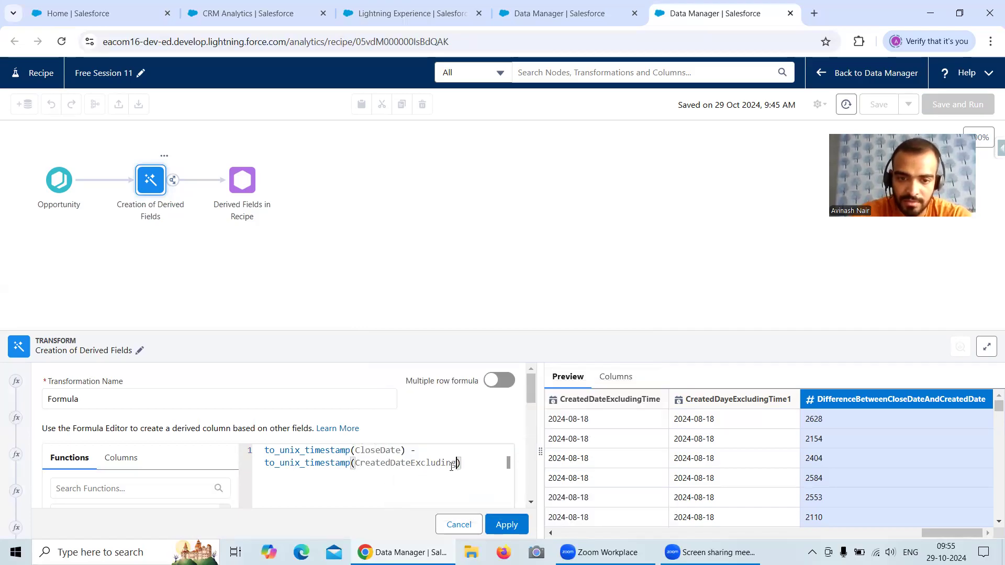
key(BackSpace)
key(BackSpace)
key(BackSpace)
key(BackSpace)
text(Create)
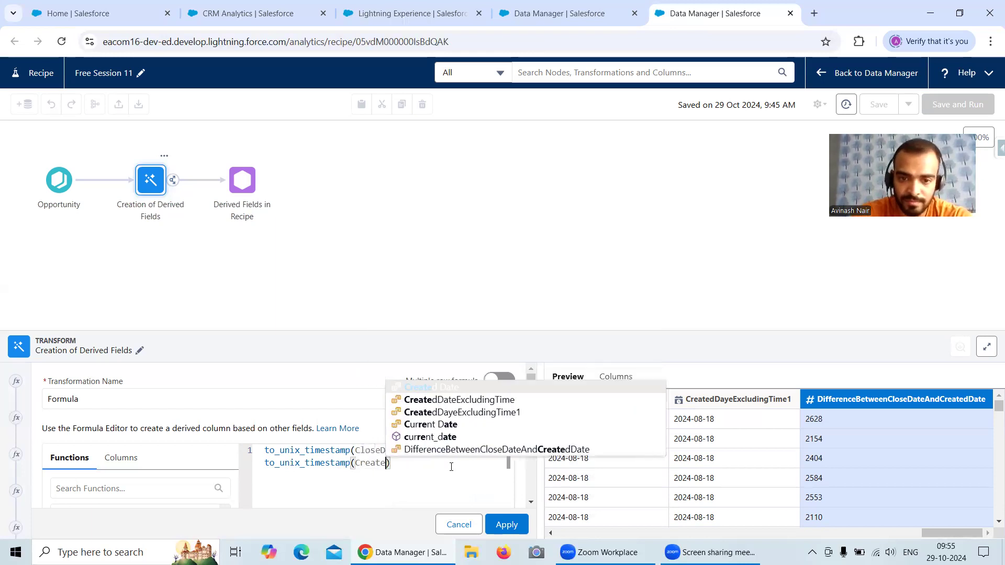
click(446, 392)
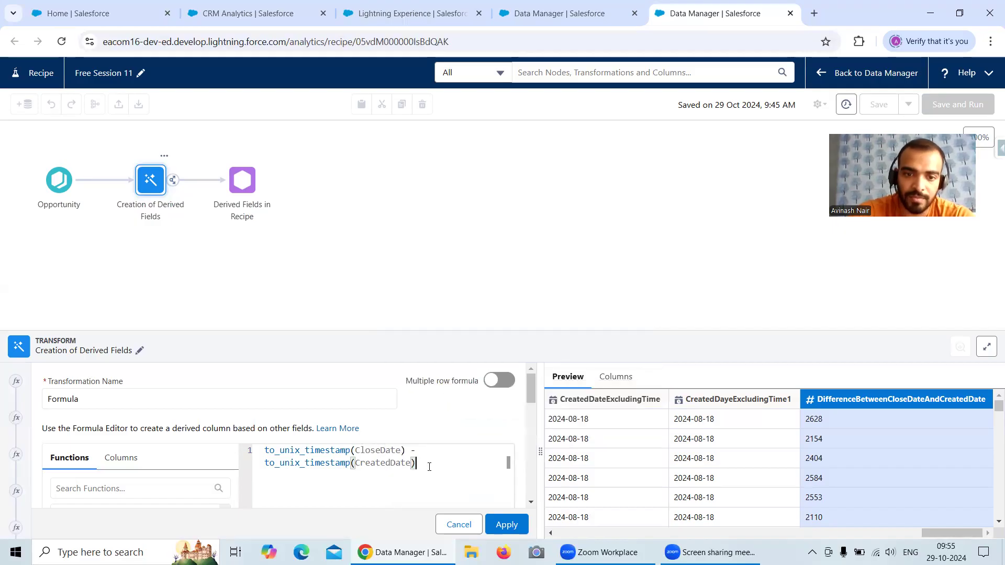
Enclose the whole timestamp subtraction in parentheses
click(265, 452)
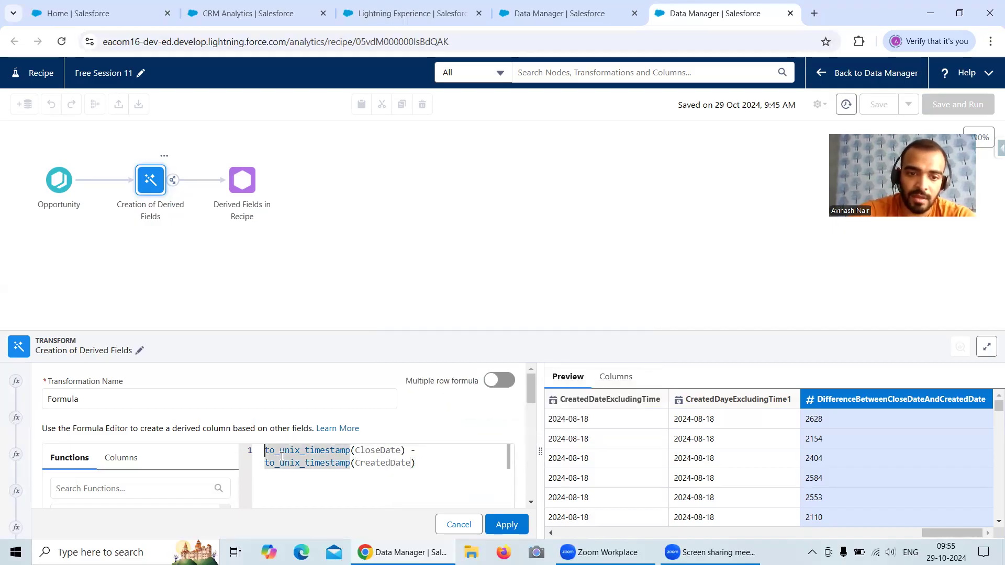
text(()
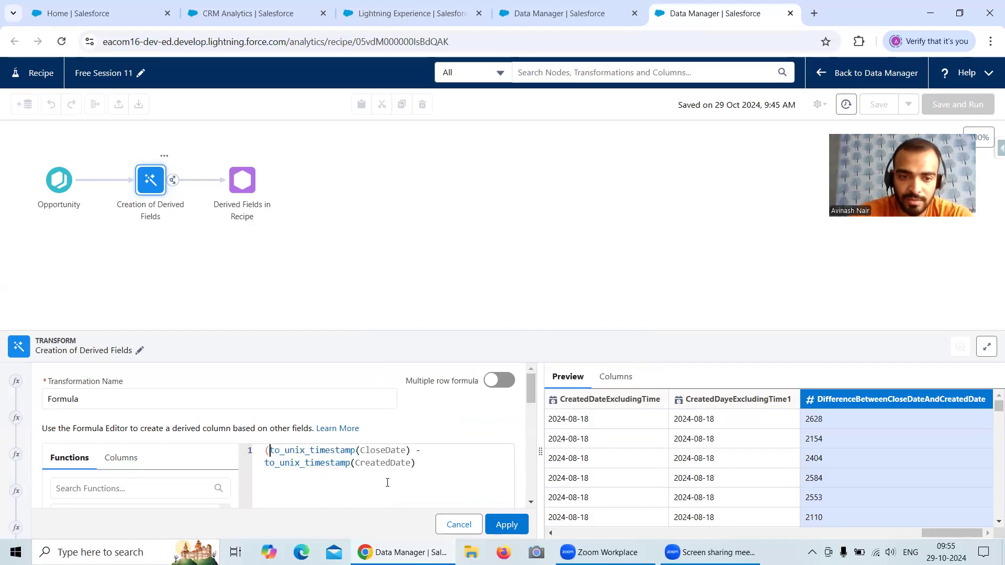
click(438, 462)
text())
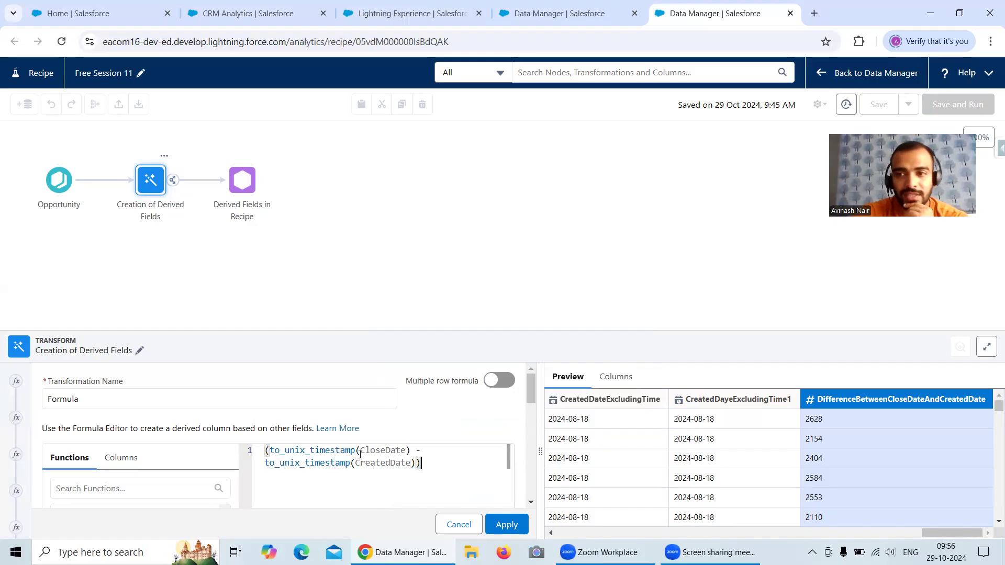
Check the dataflow's epoch expression, then open Notepad++ and examine the notes on seconds per hour and per day
click(548, 19)
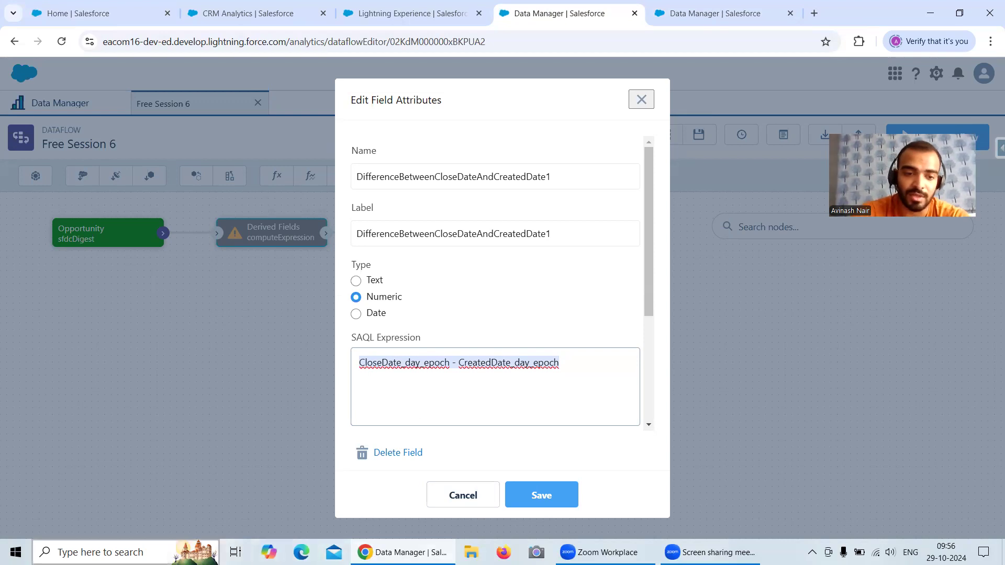
click(104, 552)
text(ott)
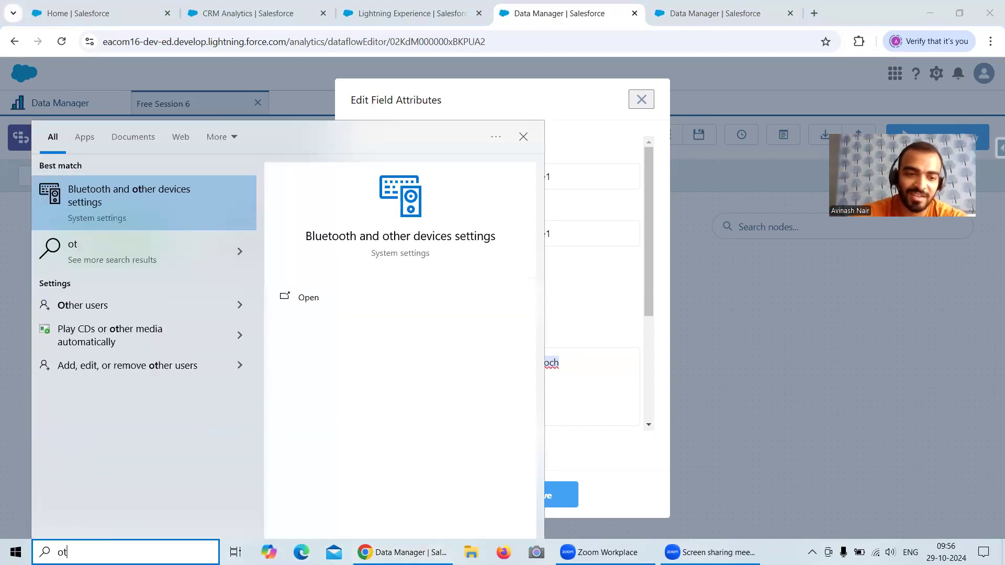
key(BackSpace)
key(BackSpace)
key(BackSpace)
text(not)
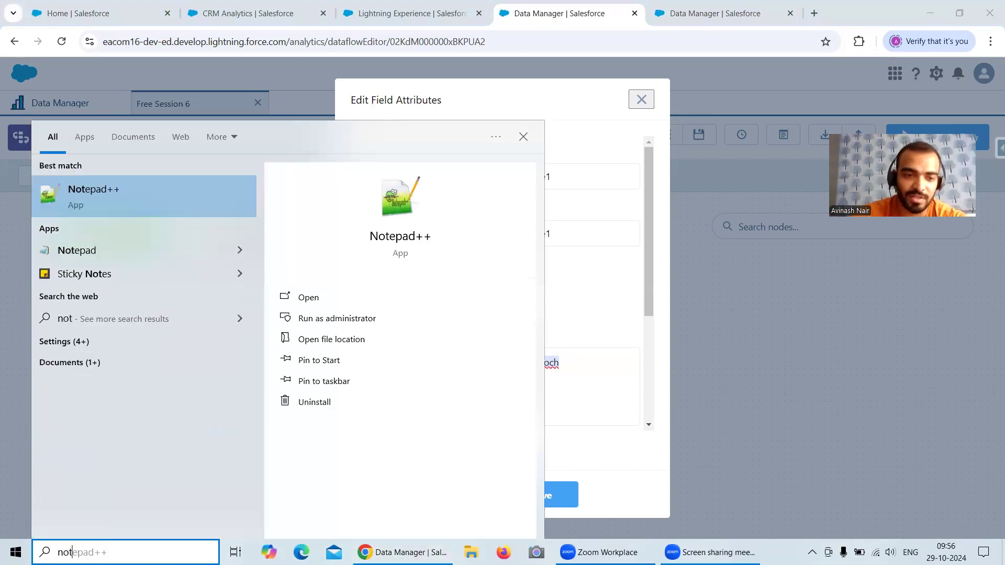
click(308, 297)
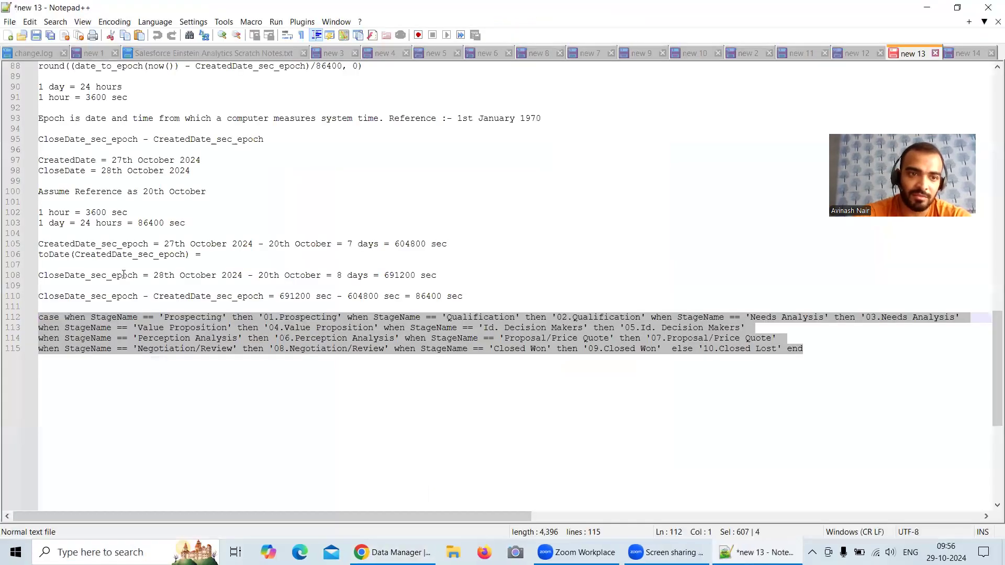
drag(46, 213, 133, 222)
drag(53, 226, 180, 230)
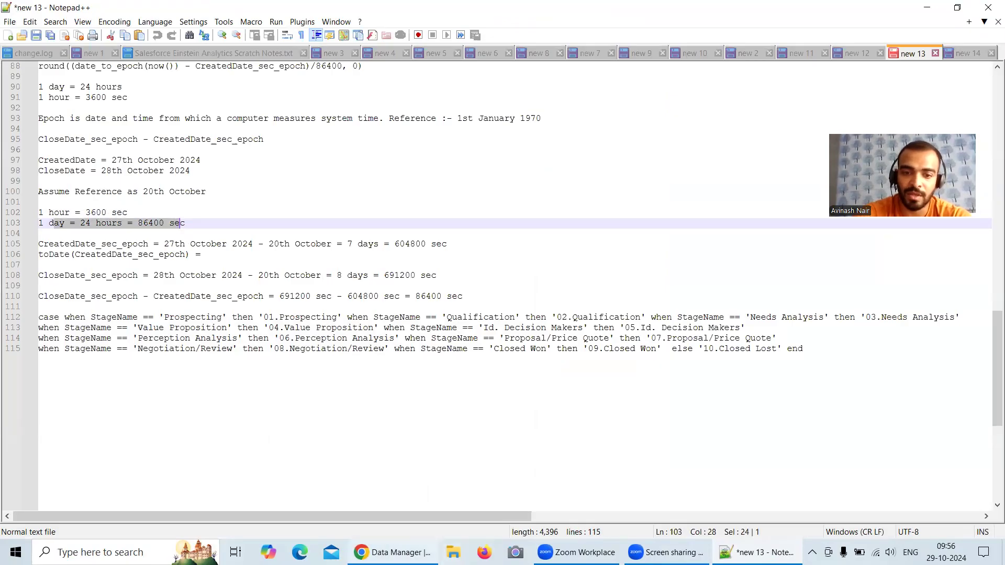
Switch back to the recipe in Chrome, divide the parenthesised timestamp difference by 86400 and apply the formula
click(392, 552)
click(675, 16)
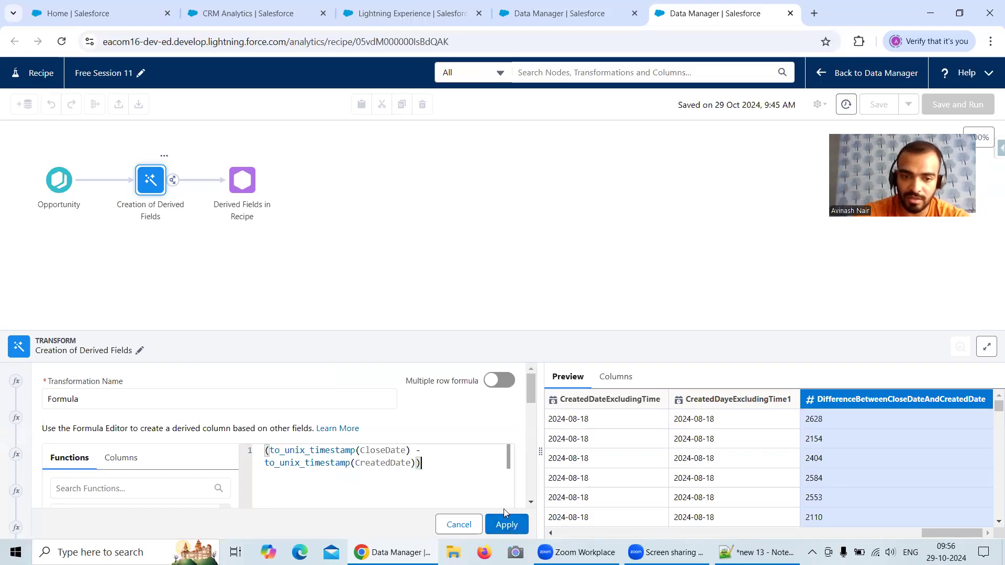
text(/86400)
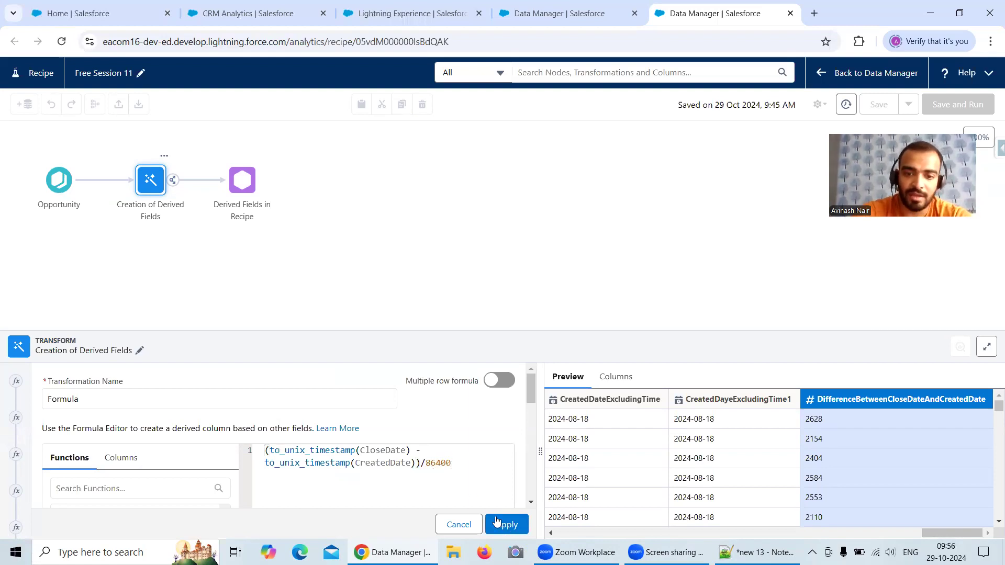
click(507, 525)
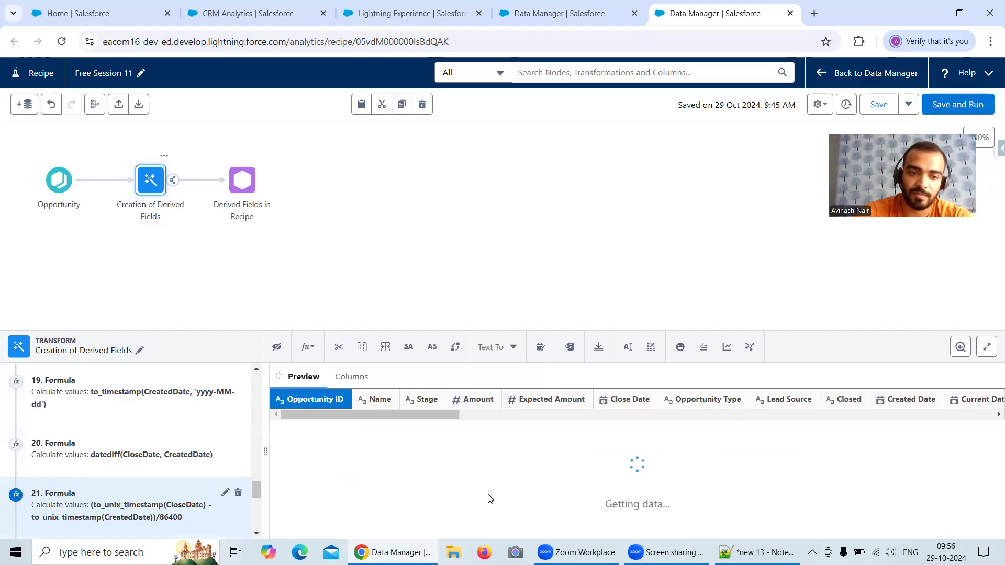
Compare the new timestamp-based difference column with the datediff column in the recipe preview
drag(423, 533, 926, 482)
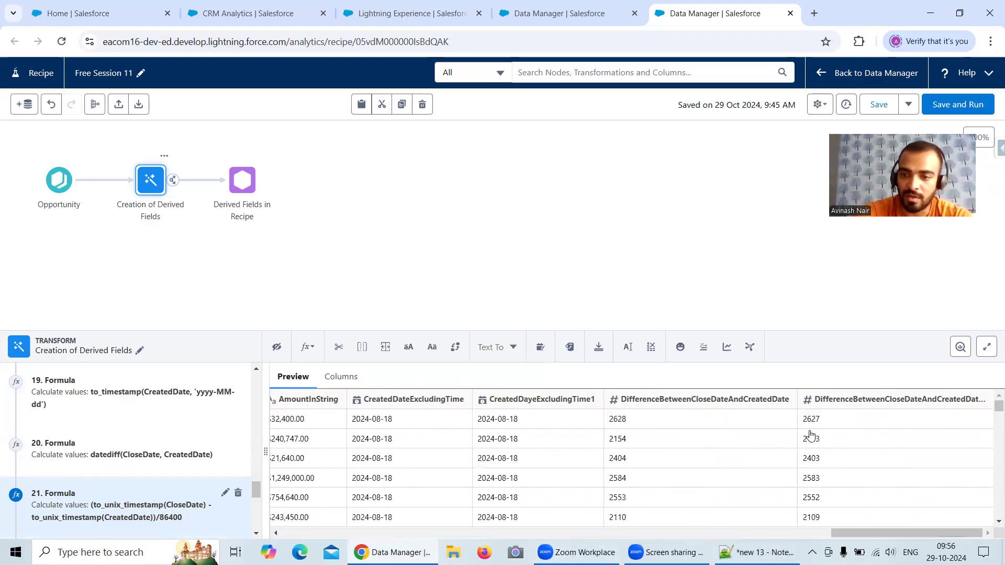
scroll(822, 422, left, 20)
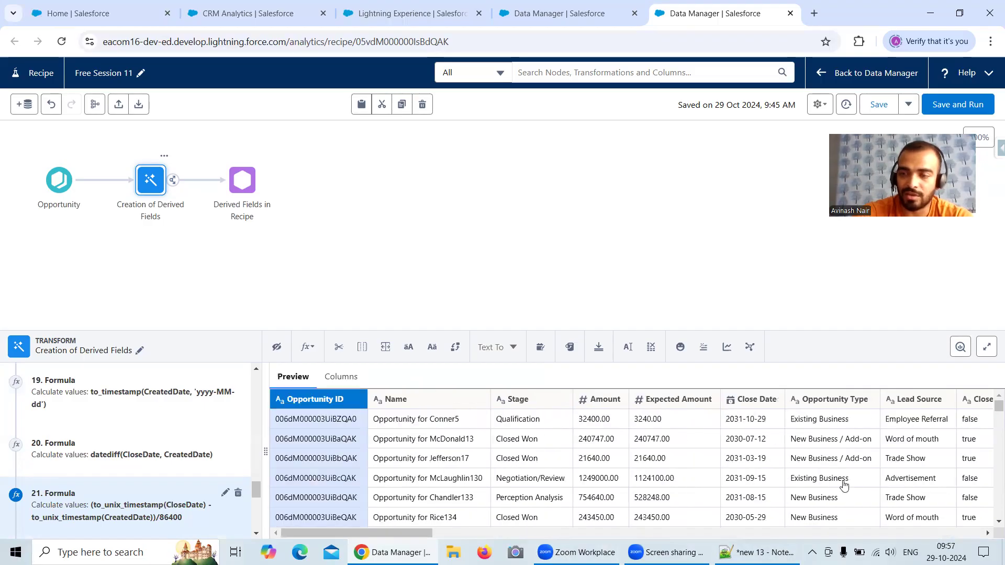
drag(385, 537, 959, 501)
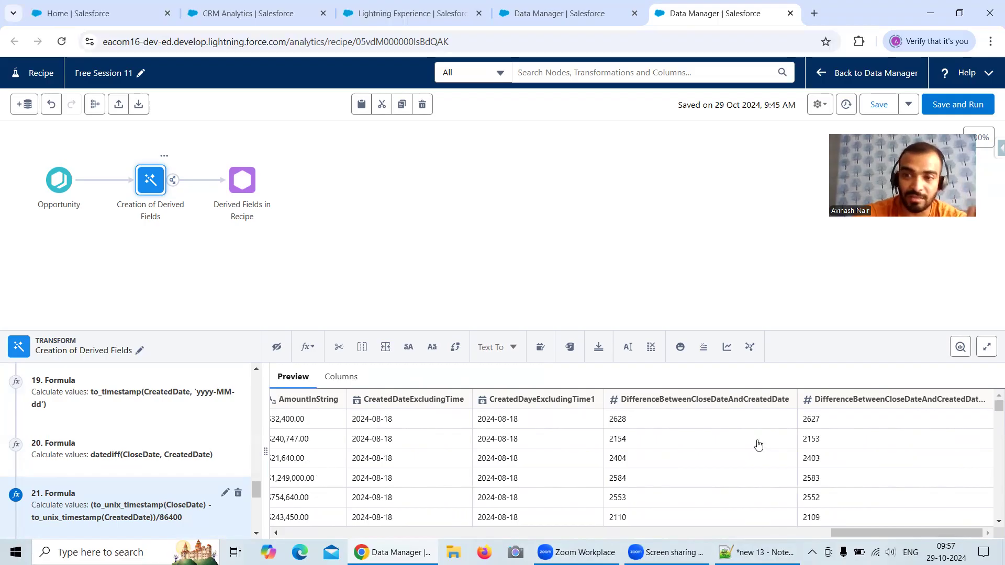
In the Free Session 6 dataflow, close the current field without saving and examine the DifferenceBetweenCloseDateAndCreatedDate3 field's SAQL expression
click(576, 19)
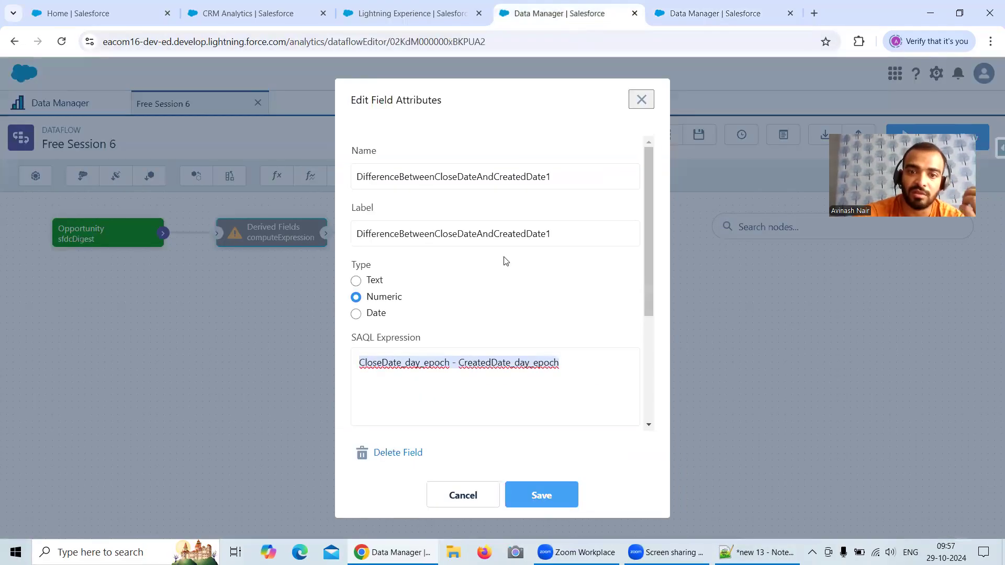
click(463, 495)
scroll(482, 387, down, 10)
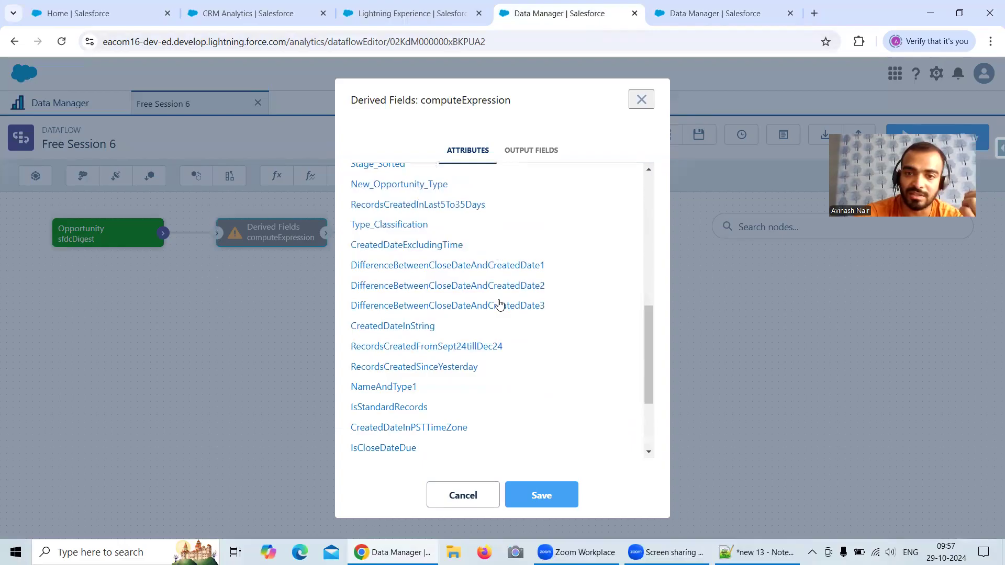
click(499, 305)
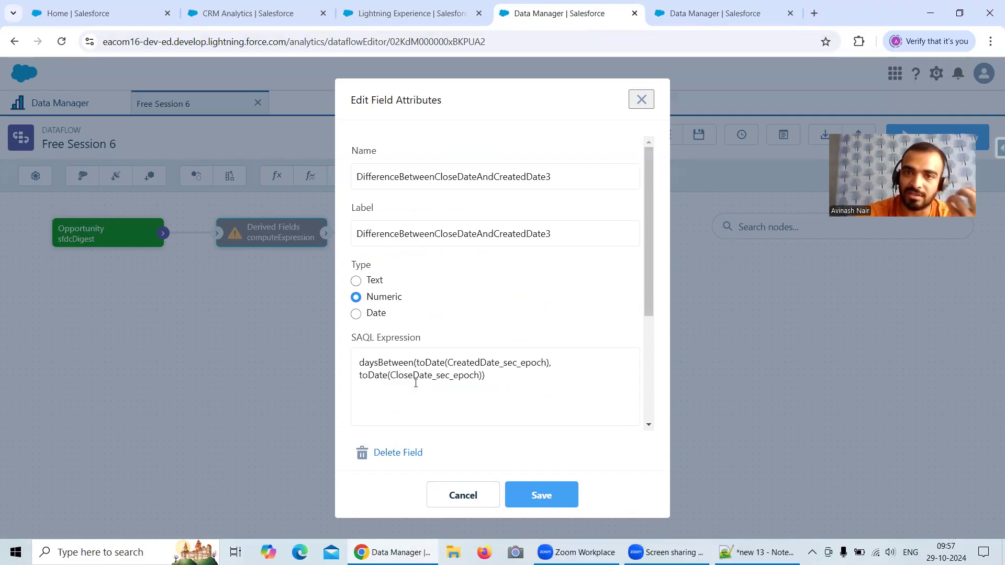
Return to the Free Session 11 recipe and review the transform's formula steps from Formula Now through the duration and now() steps
click(685, 19)
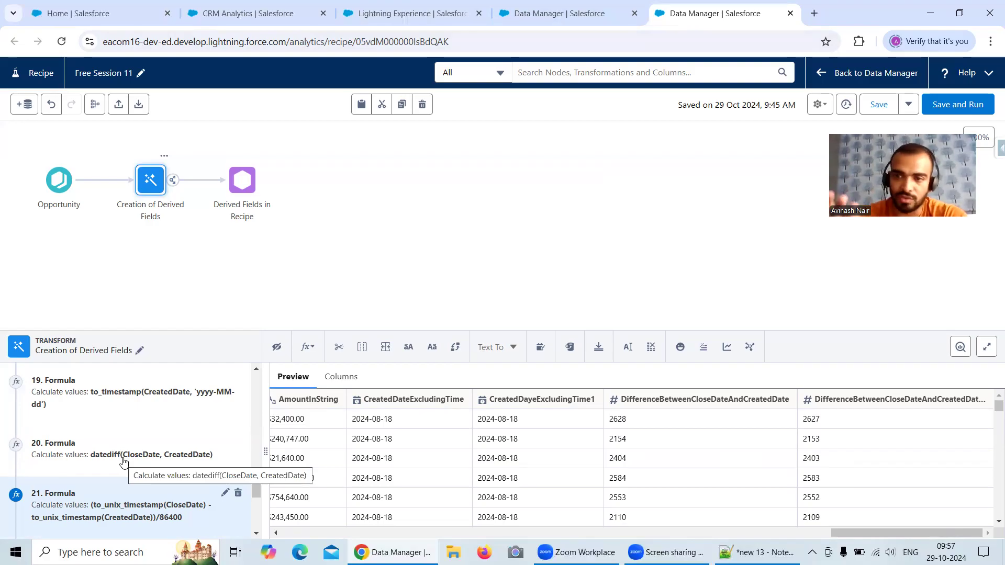
scroll(124, 463, up, 15)
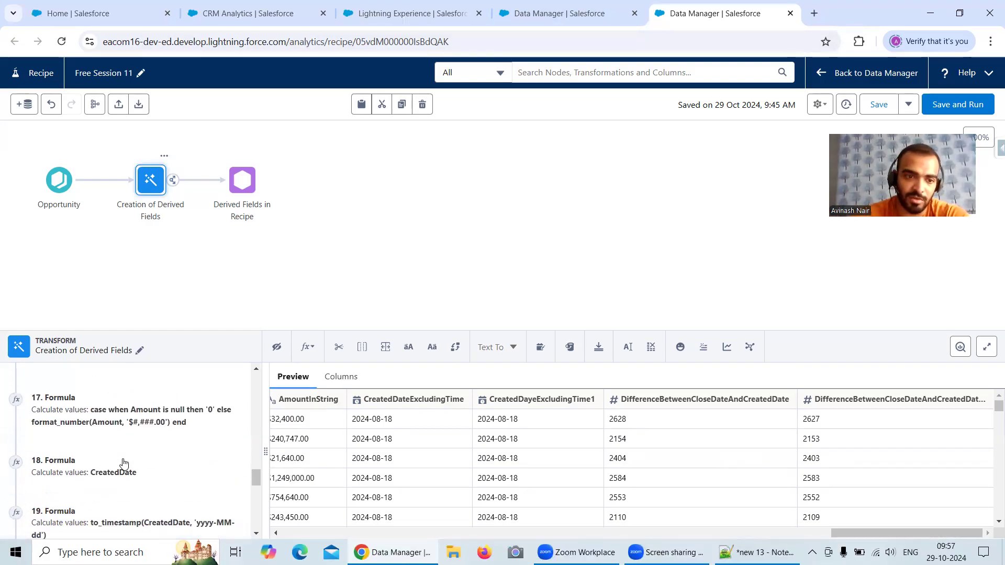
scroll(126, 463, up, 15)
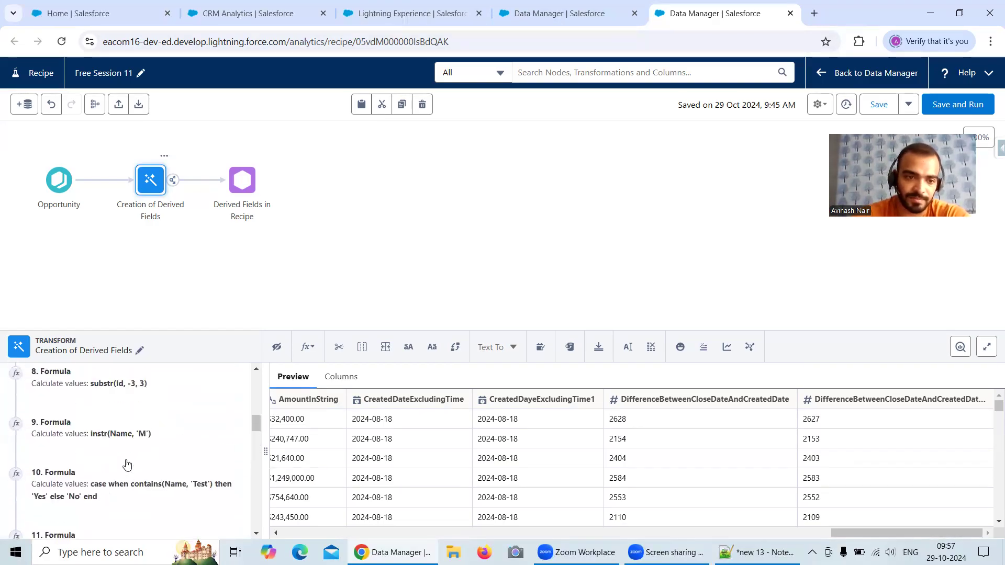
scroll(147, 449, down, 5)
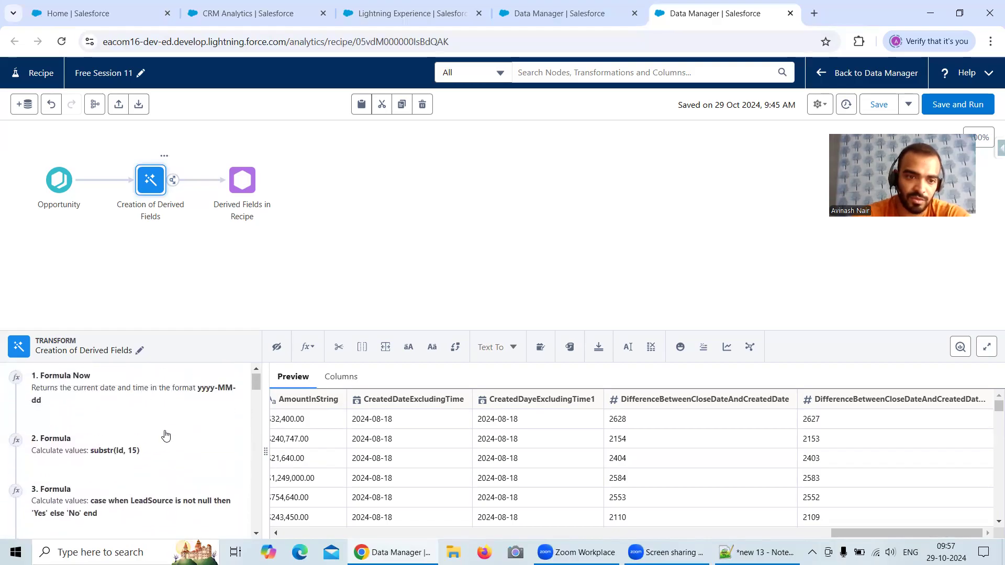
scroll(166, 436, down, 5)
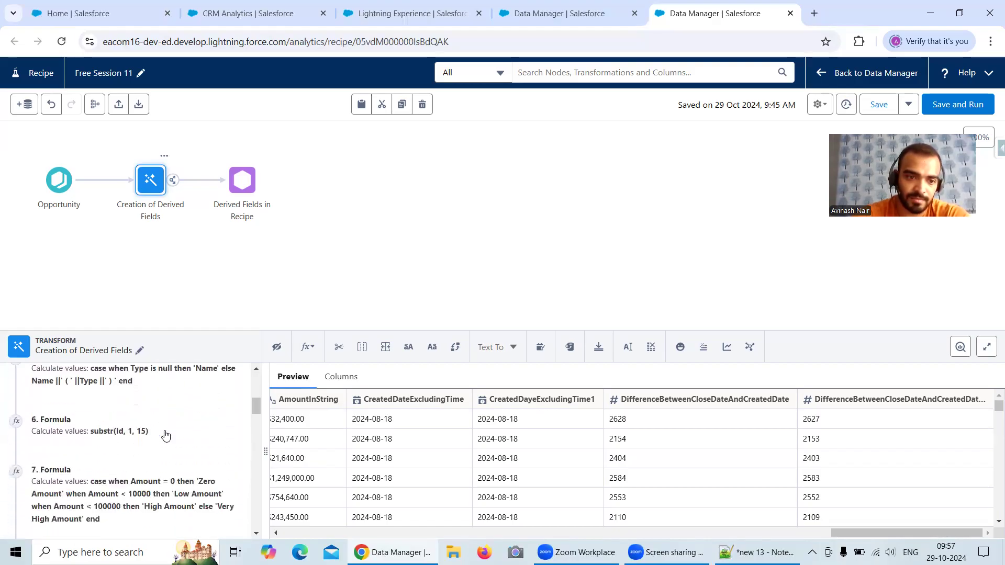
scroll(165, 435, down, 5)
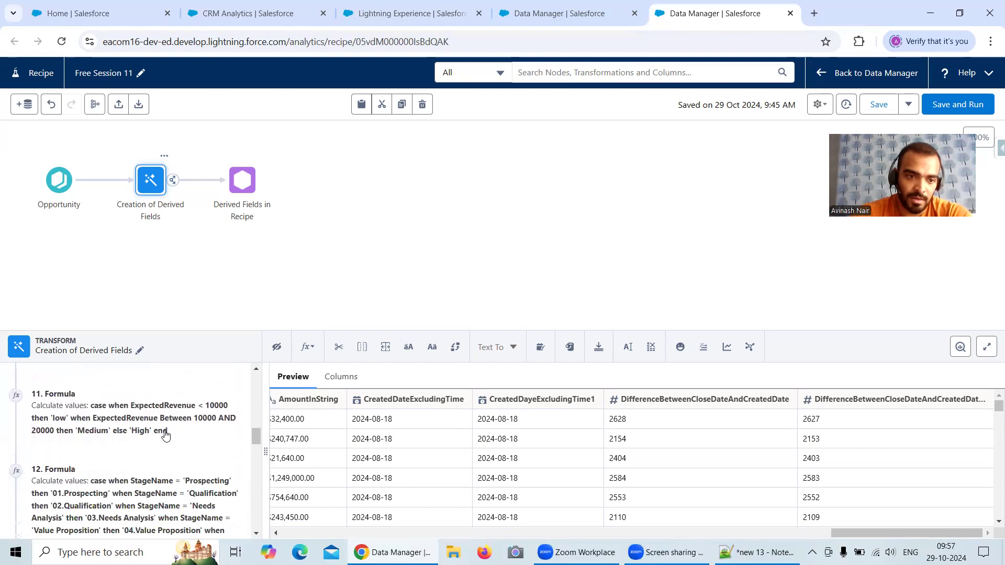
scroll(165, 435, down, 4)
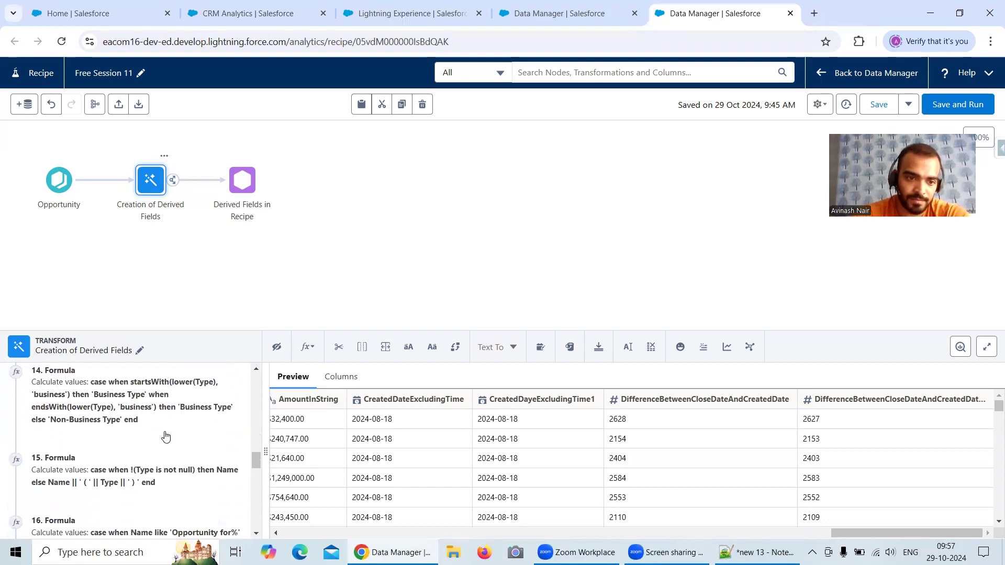
scroll(166, 436, down, 4)
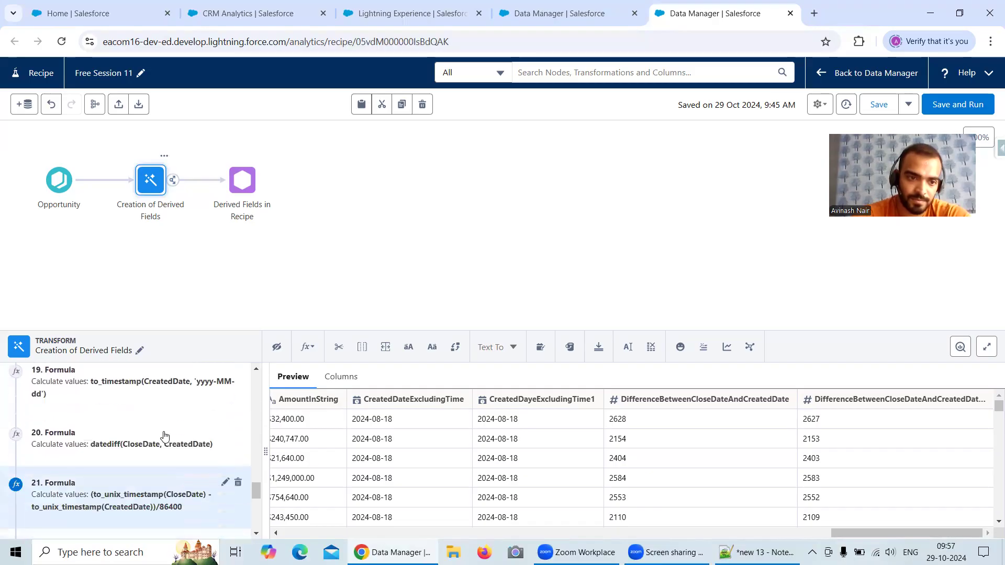
scroll(165, 435, down, 4)
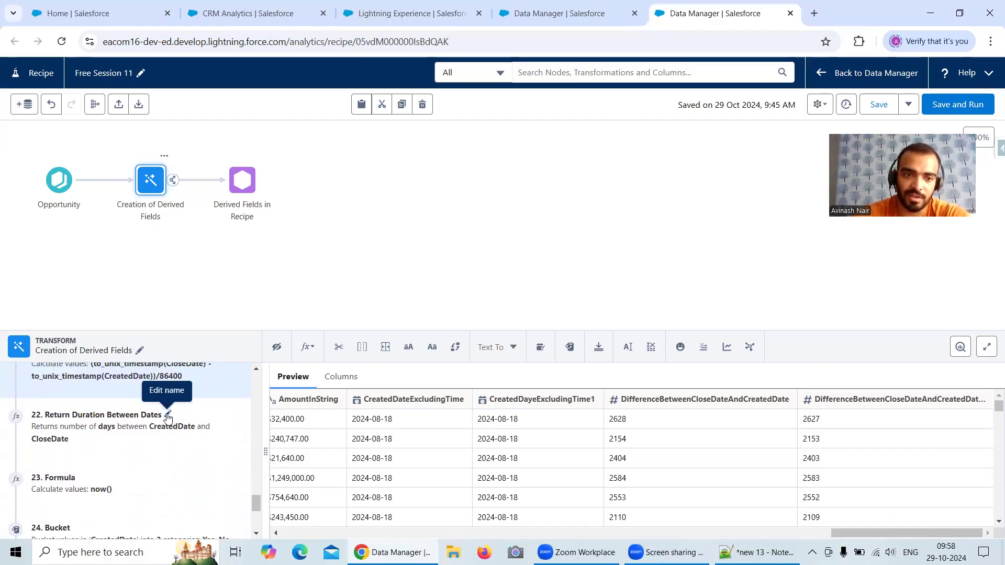
click(168, 415)
click(170, 494)
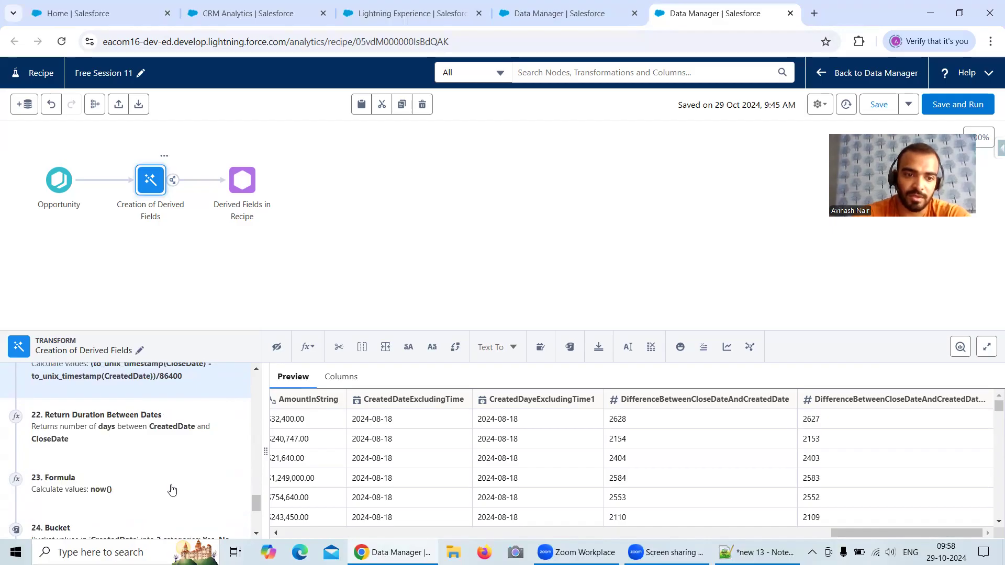
Open the Return Duration Between Dates step for editing, review its date, duration and column settings, and close it without changes
scroll(148, 456, down, 3)
scroll(148, 456, up, 2)
scroll(148, 456, down, 2)
scroll(148, 456, up, 5)
click(149, 450)
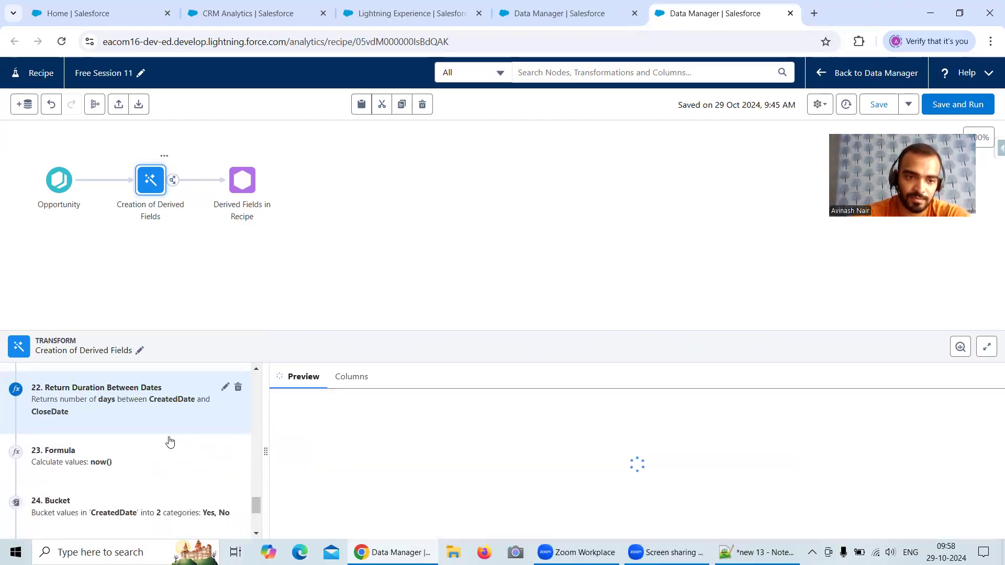
click(223, 390)
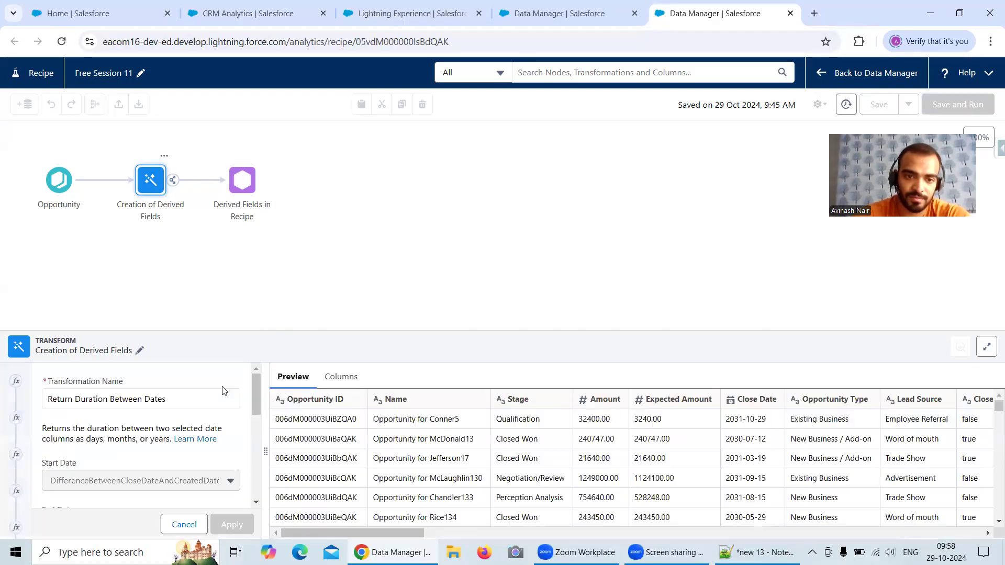
scroll(195, 430, down, 1)
scroll(195, 430, down, 1)
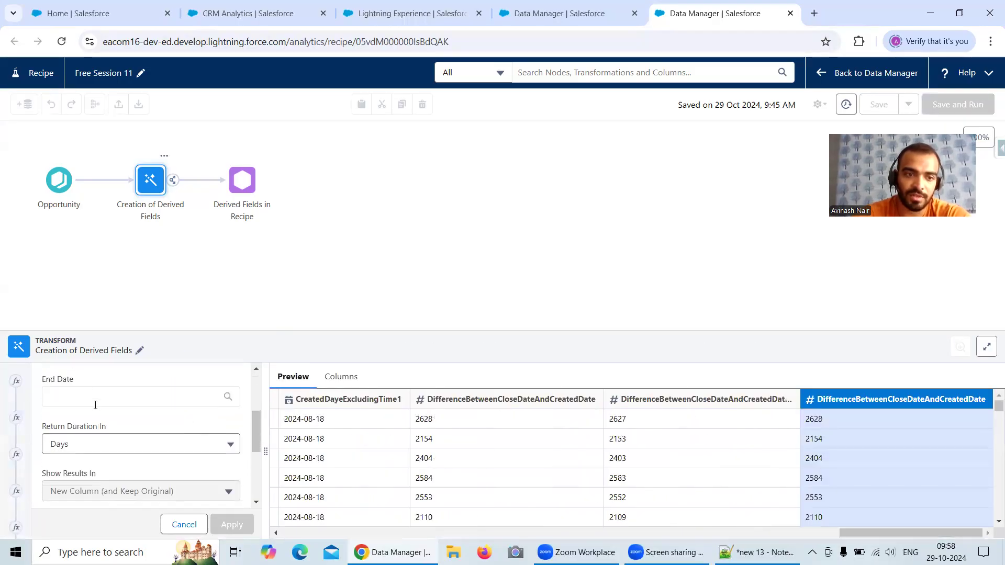
scroll(126, 442, up, 1)
scroll(123, 445, down, 2)
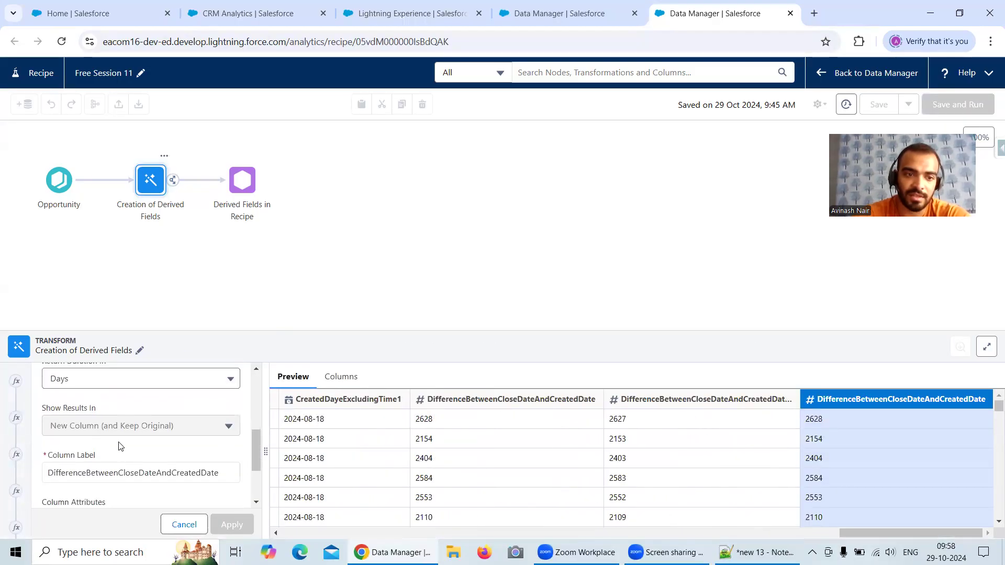
click(183, 525)
Review the transform's remaining formula and bucket steps to check which derived fields are already built
scroll(249, 479, down, 5)
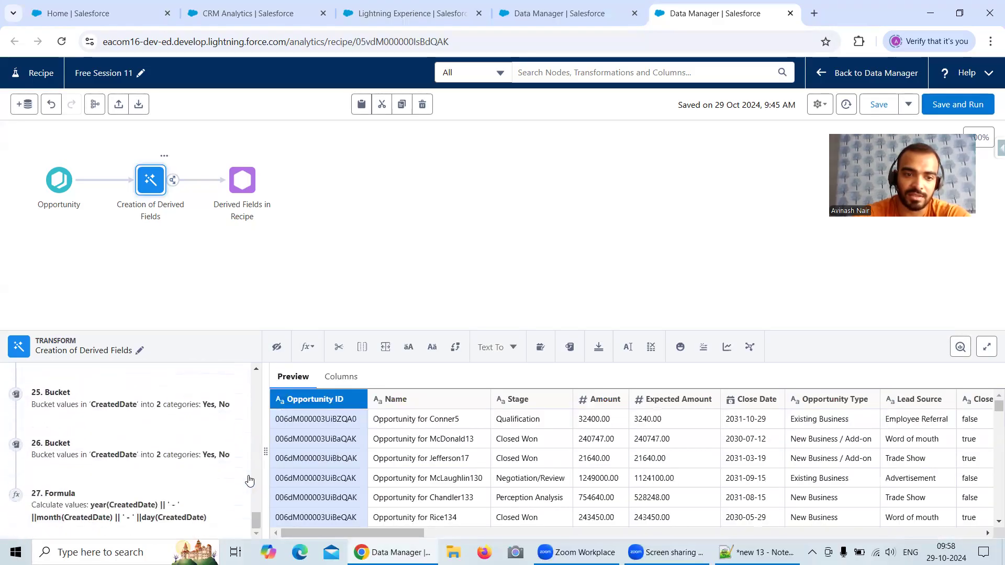
scroll(249, 480, down, 3)
scroll(249, 481, up, 14)
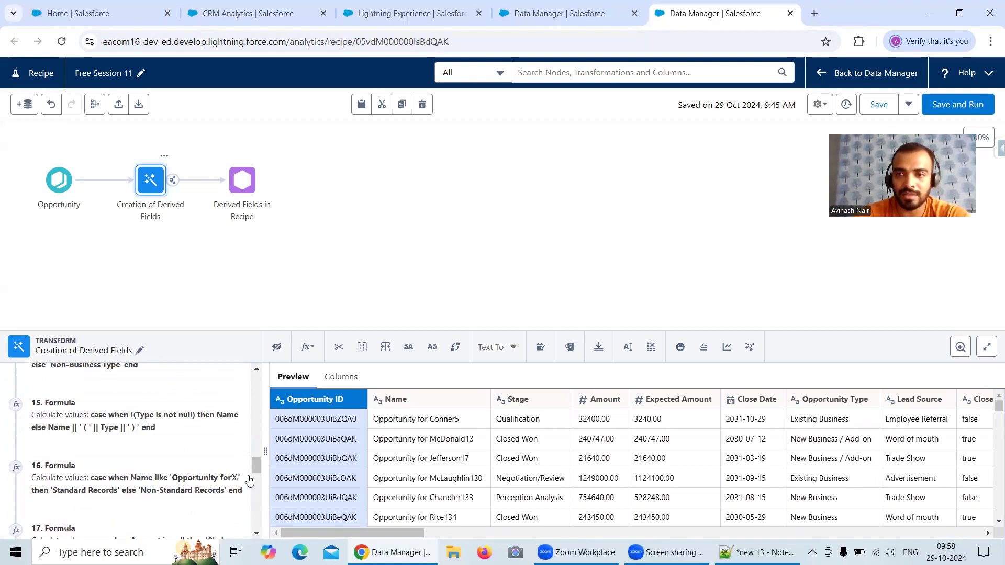
scroll(249, 479, down, 10)
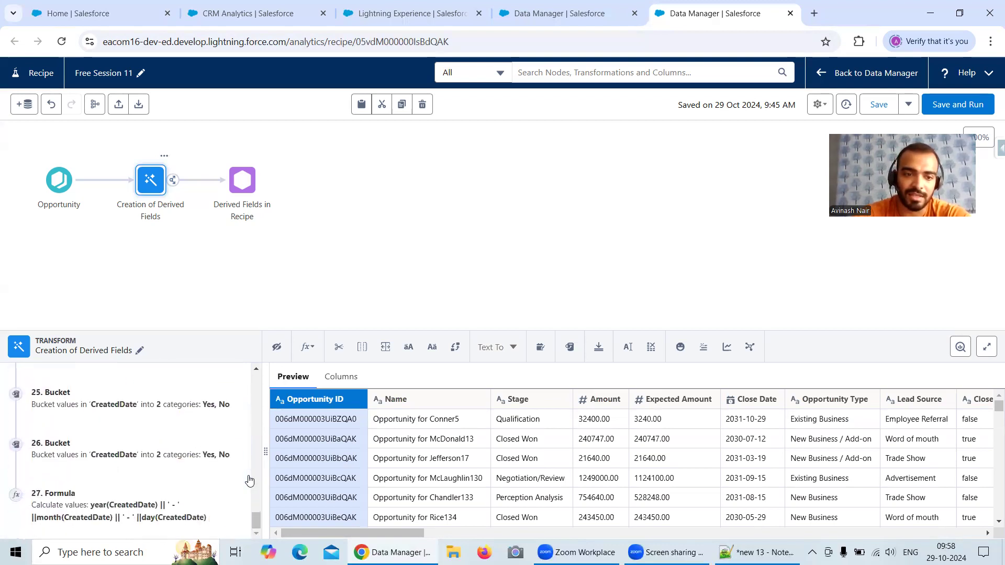
scroll(238, 500, up, 5)
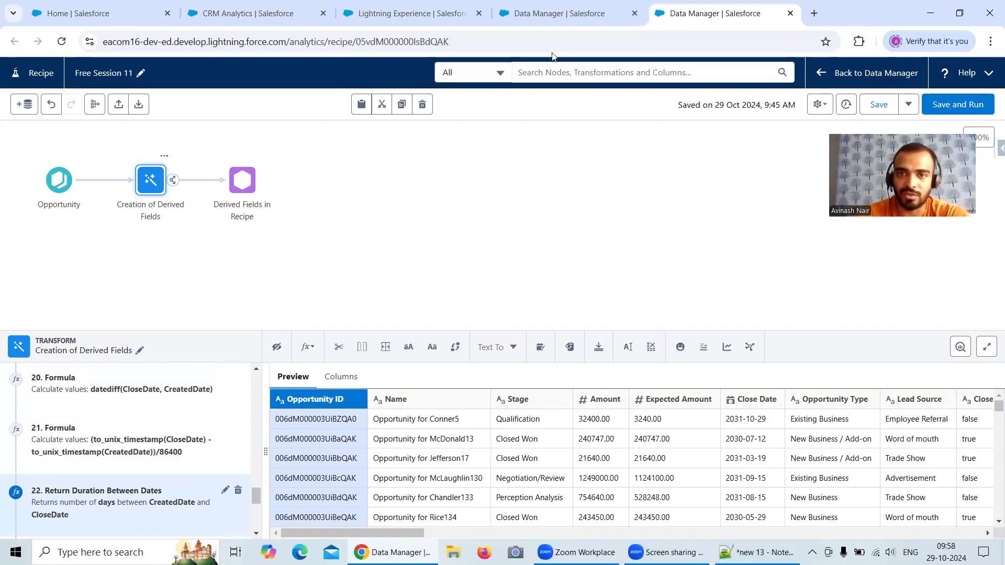
In the Free Session 6 dataflow, close the current field without saving, open CreatedDateInPSTTimeZone and copy its name
click(552, 22)
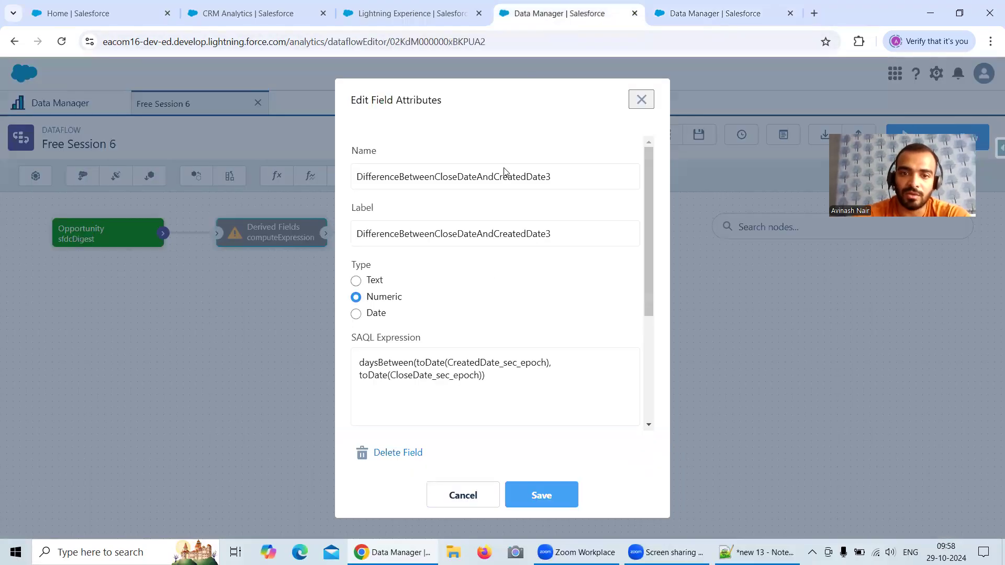
click(463, 492)
scroll(494, 346, down, 3)
scroll(498, 341, down, 5)
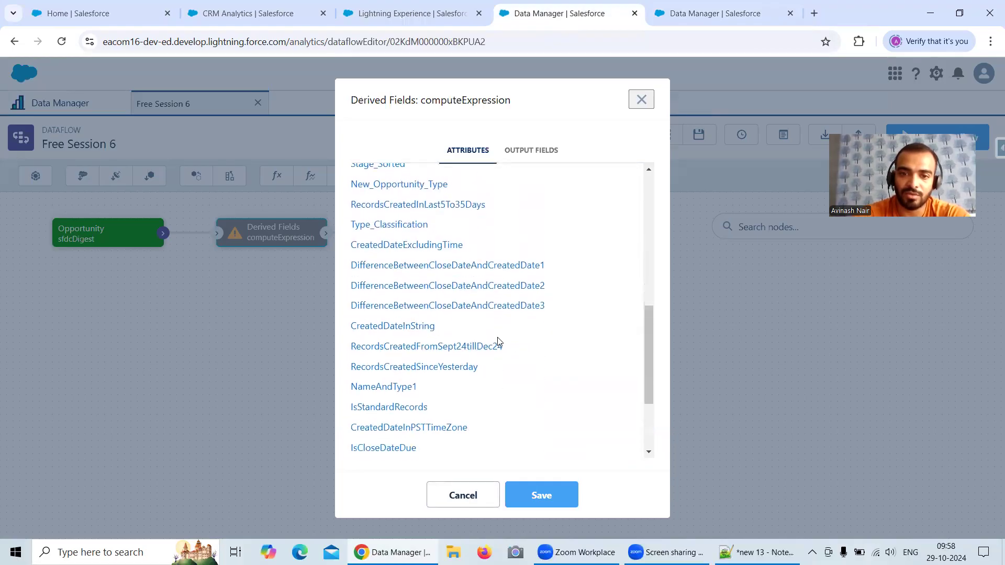
scroll(498, 342, down, 2)
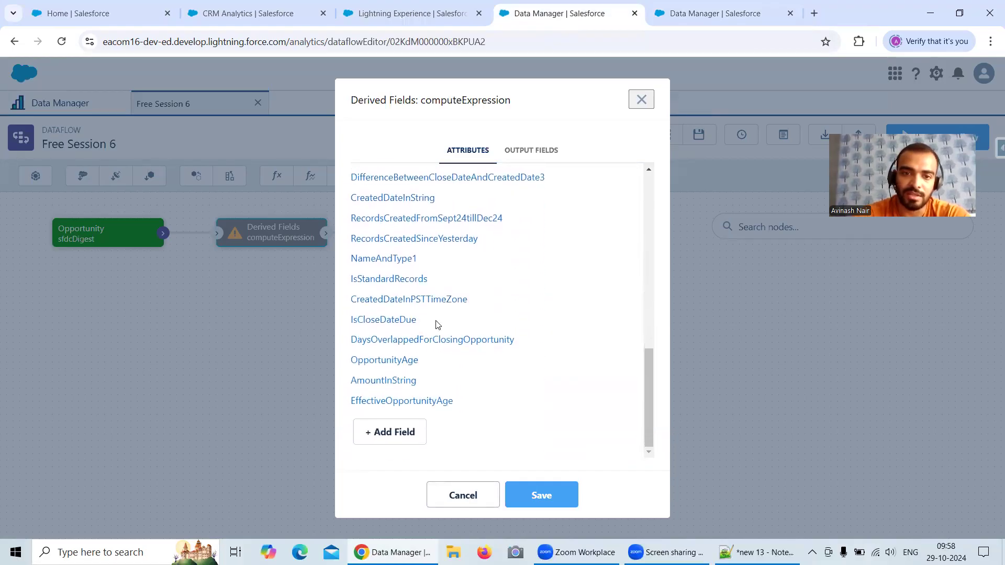
double_click(397, 303)
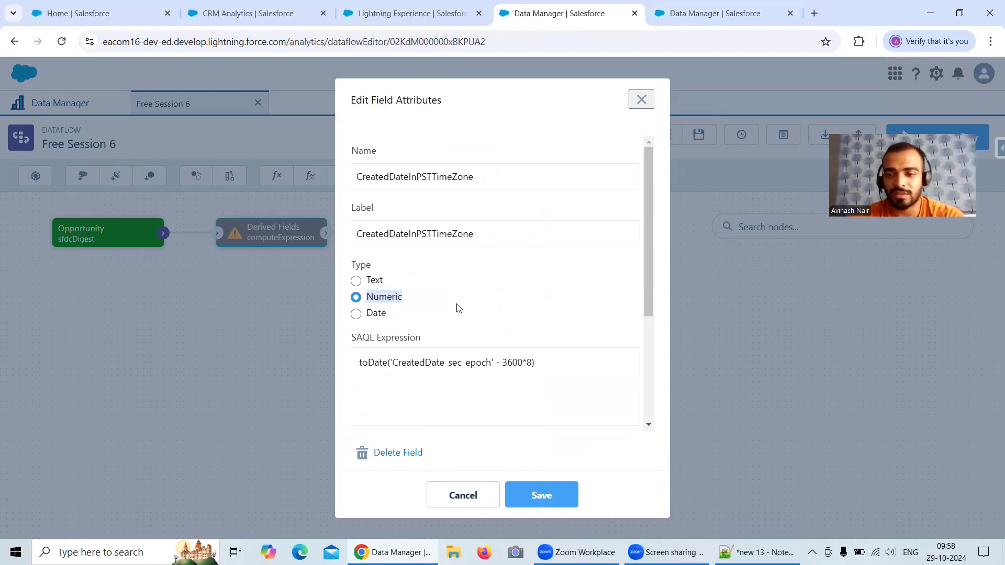
drag(474, 176, 348, 178)
key(ctrl+c)
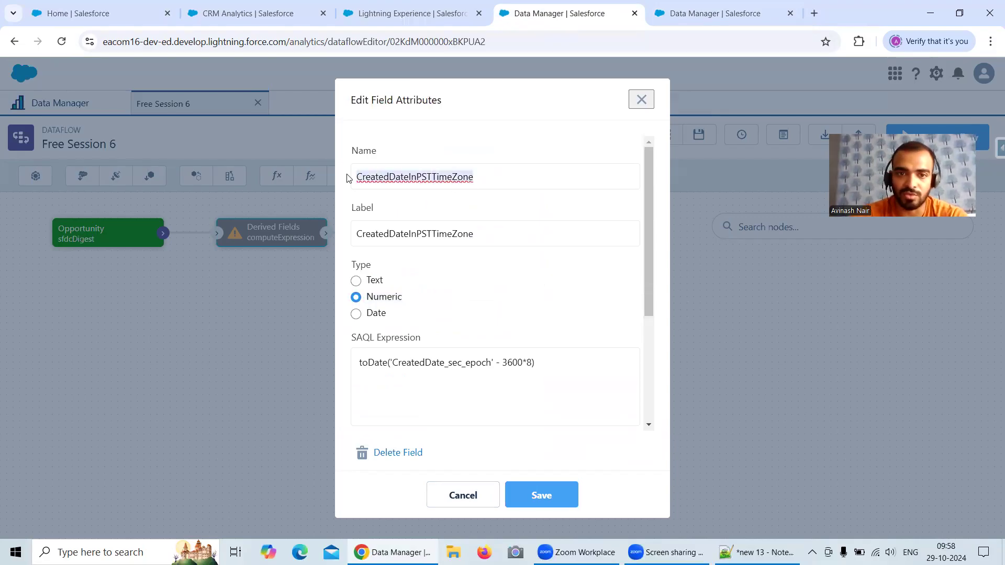
In the Free Session 11 recipe, start a custom formula with CreatedDateInPSTTimeZone as both column label and API name
click(661, 15)
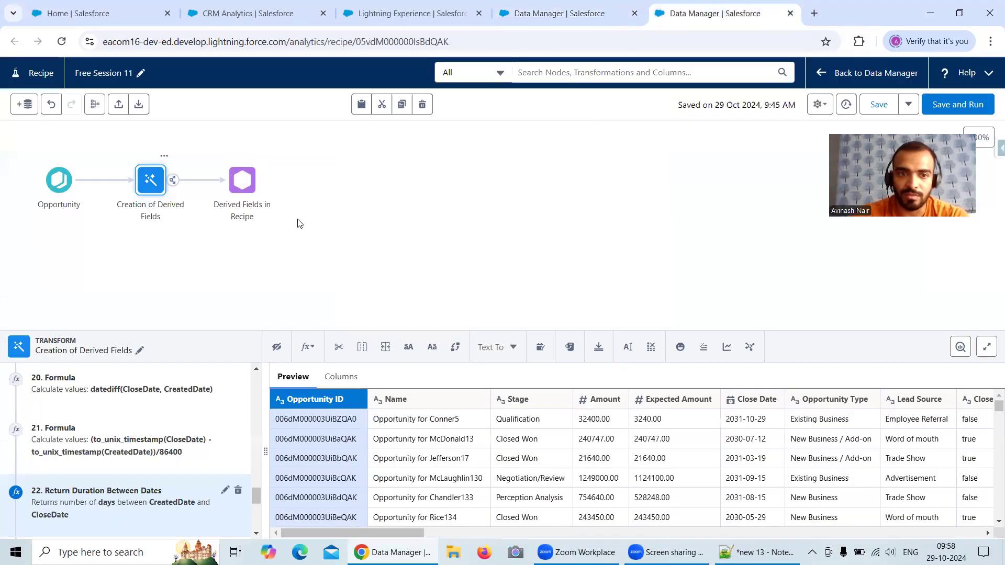
click(307, 348)
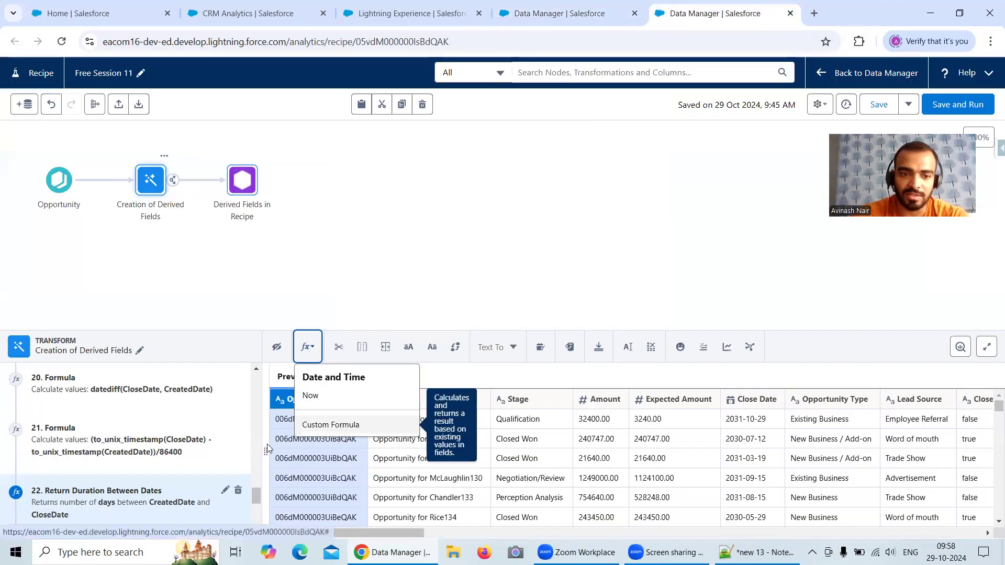
click(330, 425)
drag(531, 387, 515, 501)
drag(180, 478, 19, 477)
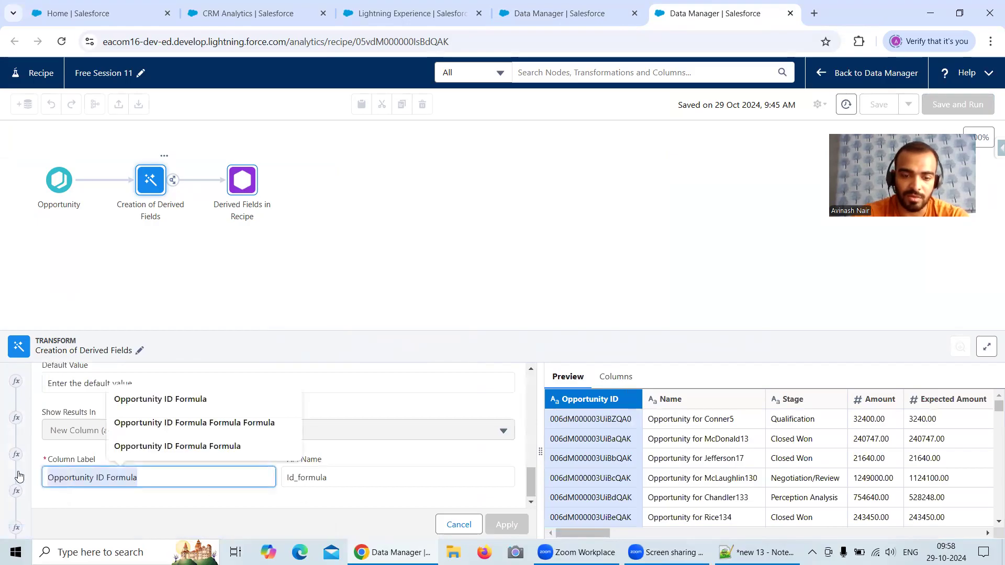
key(ctrl+v)
drag(336, 476, 265, 477)
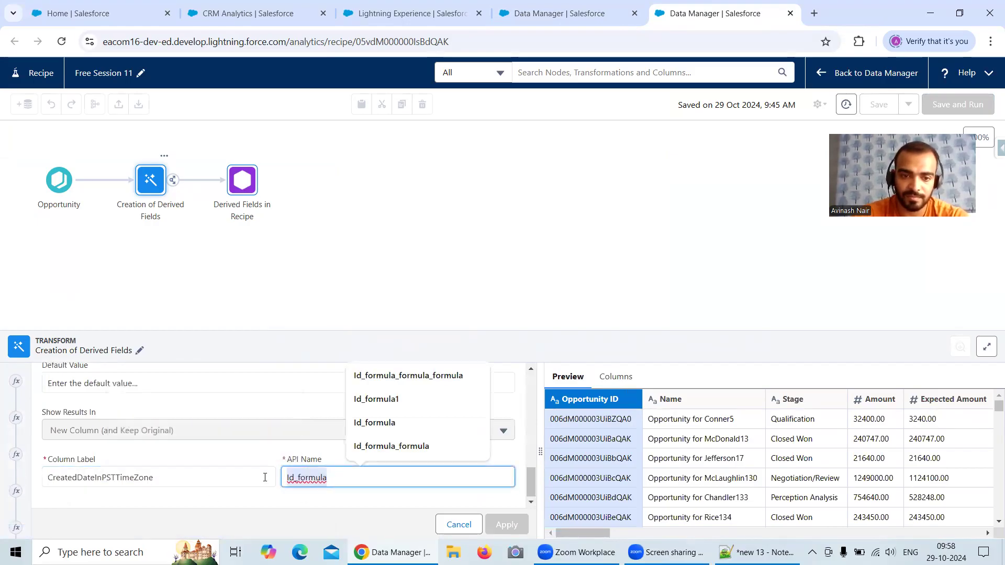
key(ctrl+v)
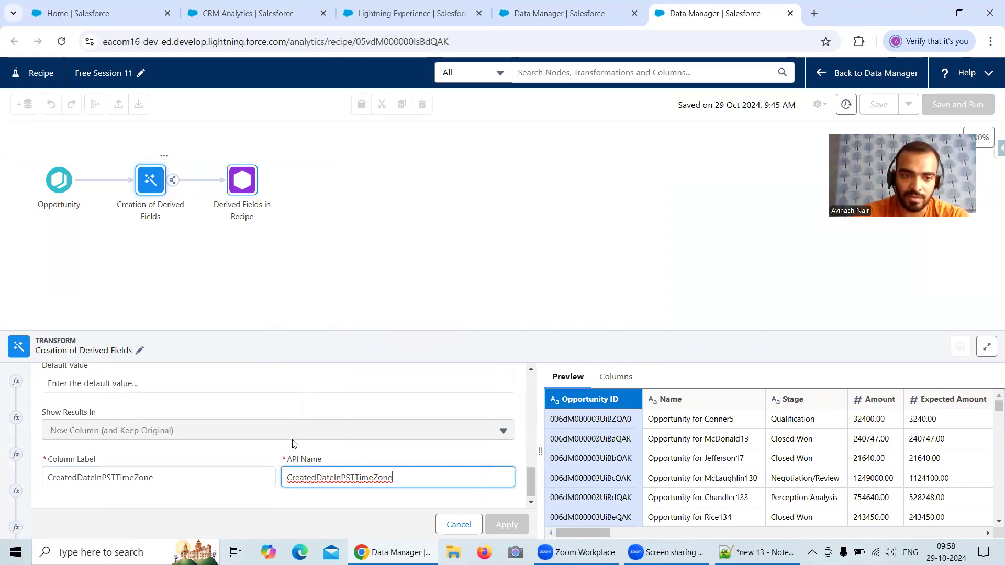
Examine the hour offset in the dataflow field's SAQL expression, and return to the recipe
click(597, 22)
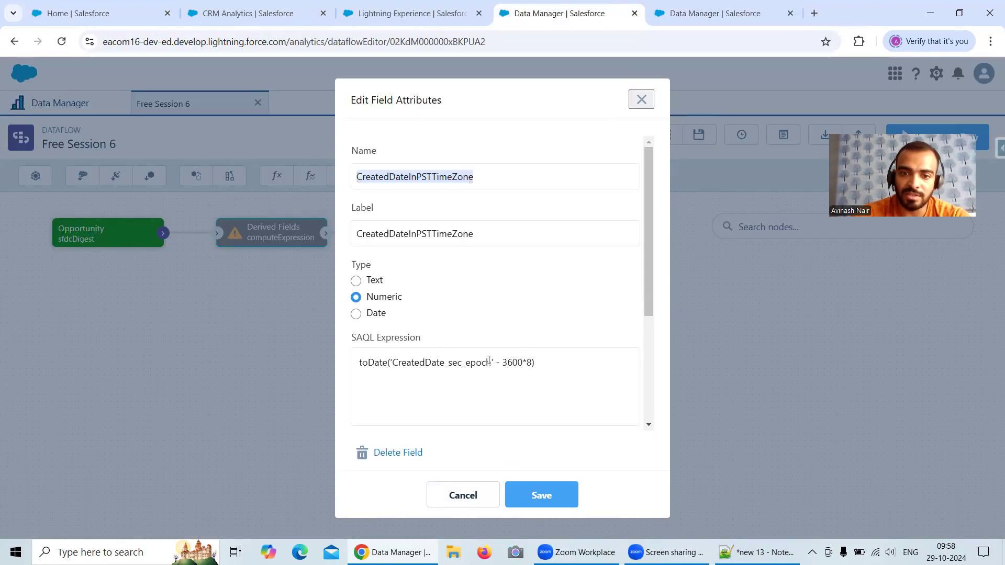
drag(529, 362, 506, 362)
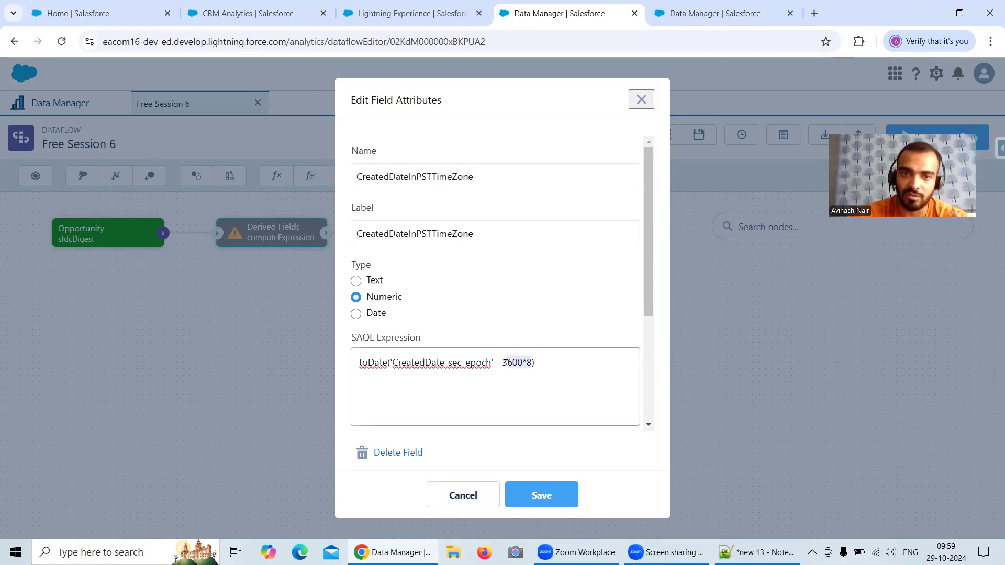
click(715, 14)
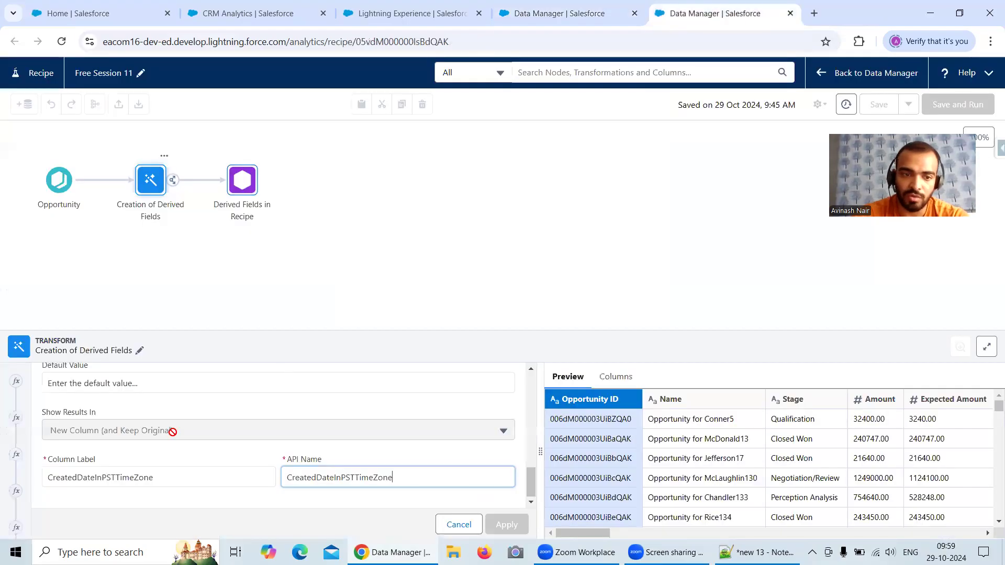
Begin the formula expression with the CreatedDate column followed by a plus sign
click(312, 476)
scroll(312, 465, up, 3)
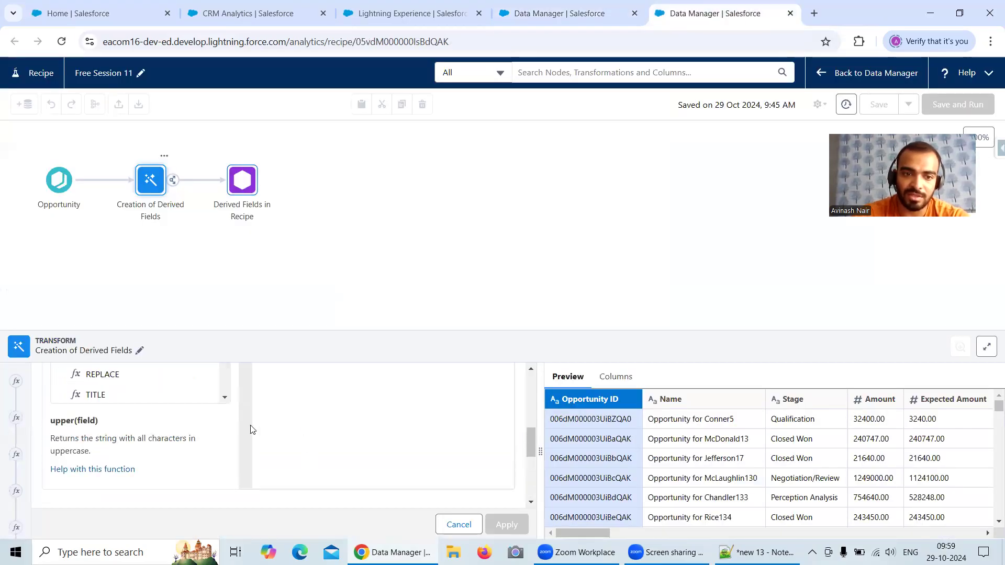
drag(530, 438, 530, 398)
click(288, 402)
text(CreatedDat)
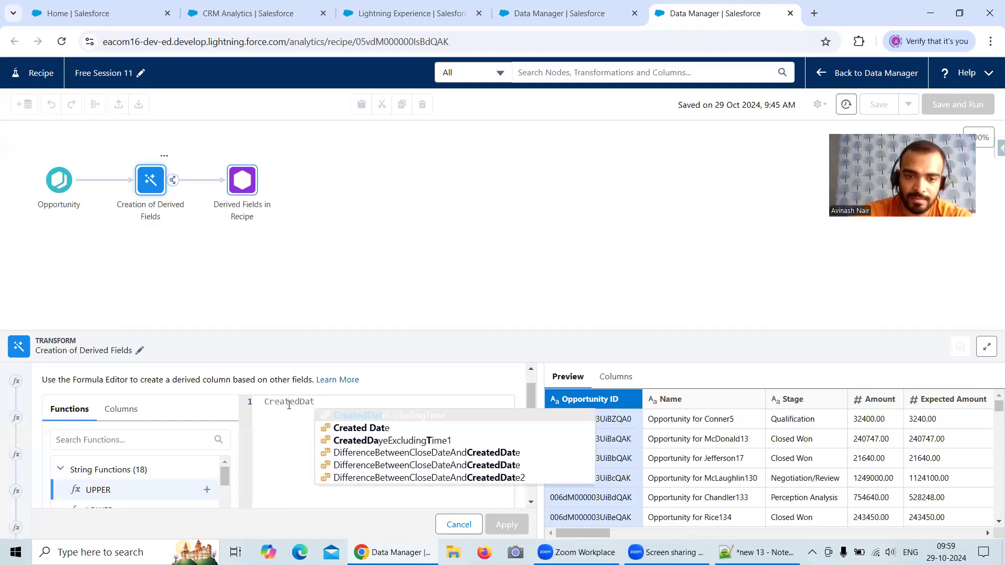
click(385, 416)
key(BackSpace)
key(BackSpace)
key(BackSpace)
key(BackSpace)
key(BackSpace)
key(BackSpace)
key(BackSpace)
key(BackSpace)
key(BackSpace)
key(BackSpace)
key(BackSpace)
key(BackSpace)
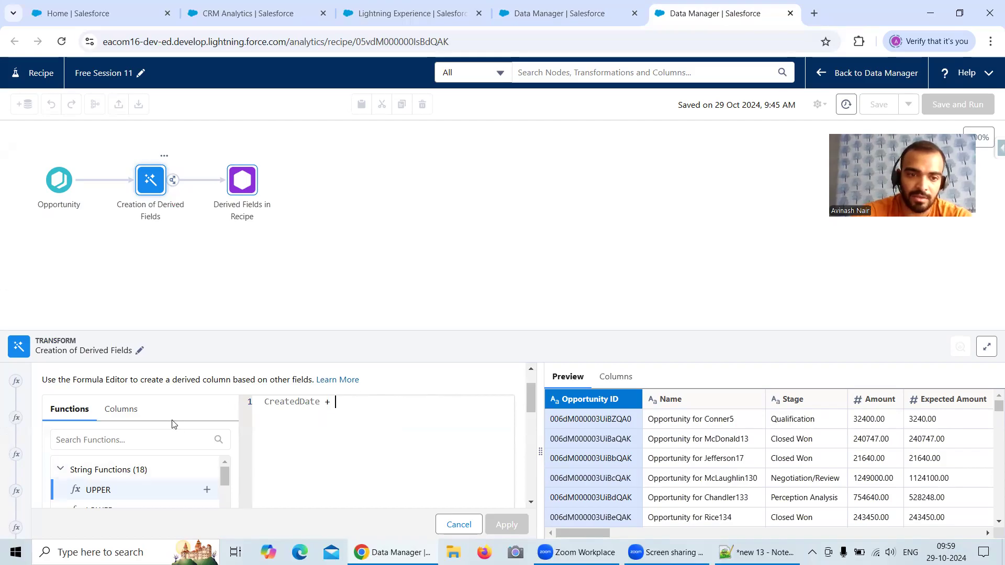
Find and insert the INTERVAL function, and remove its date placeholder so the formula reads CreatedDate + INTERVAL 1 WEEK
click(119, 444)
text(Inter)
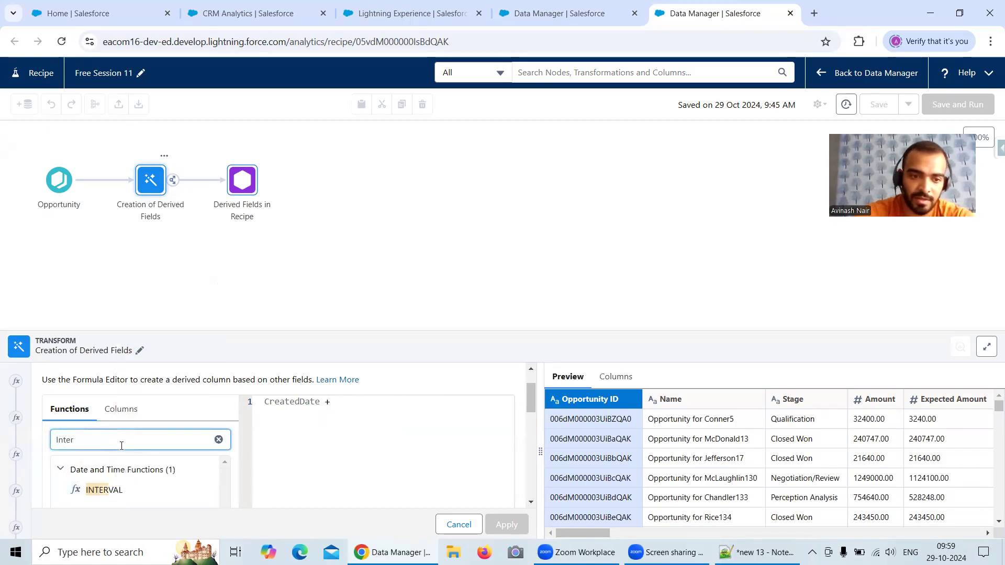
scroll(137, 451, down, 1)
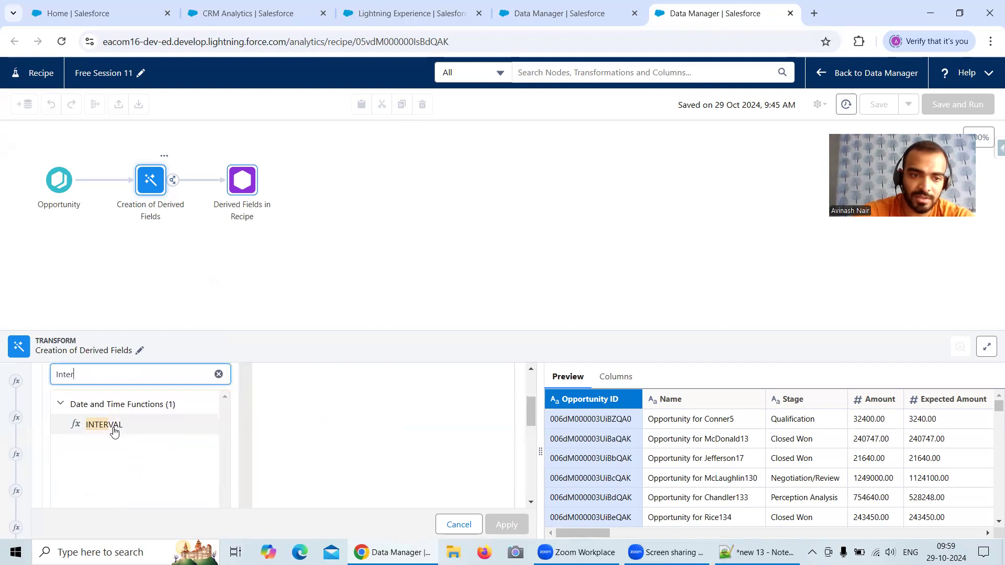
click(210, 425)
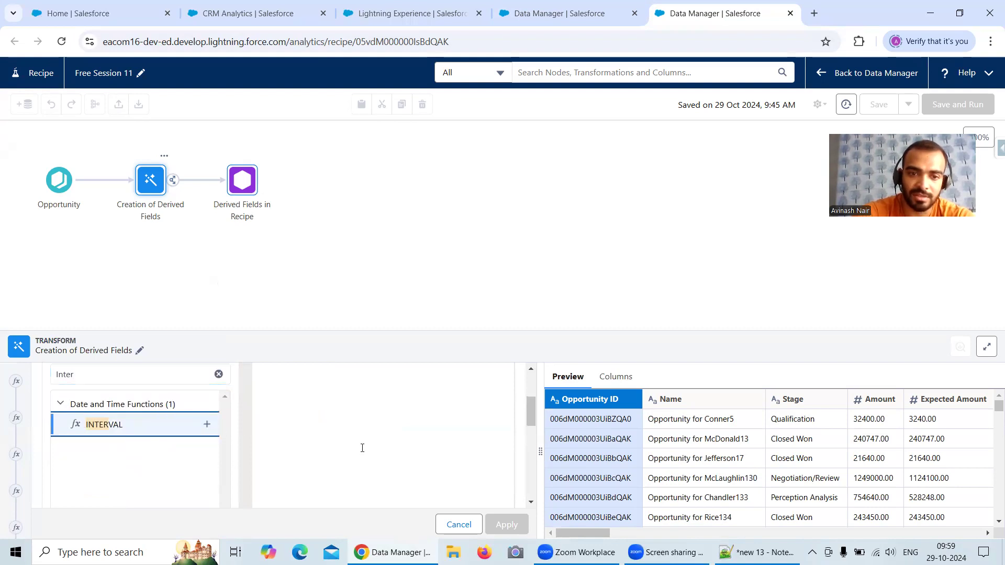
scroll(505, 414, up, 2)
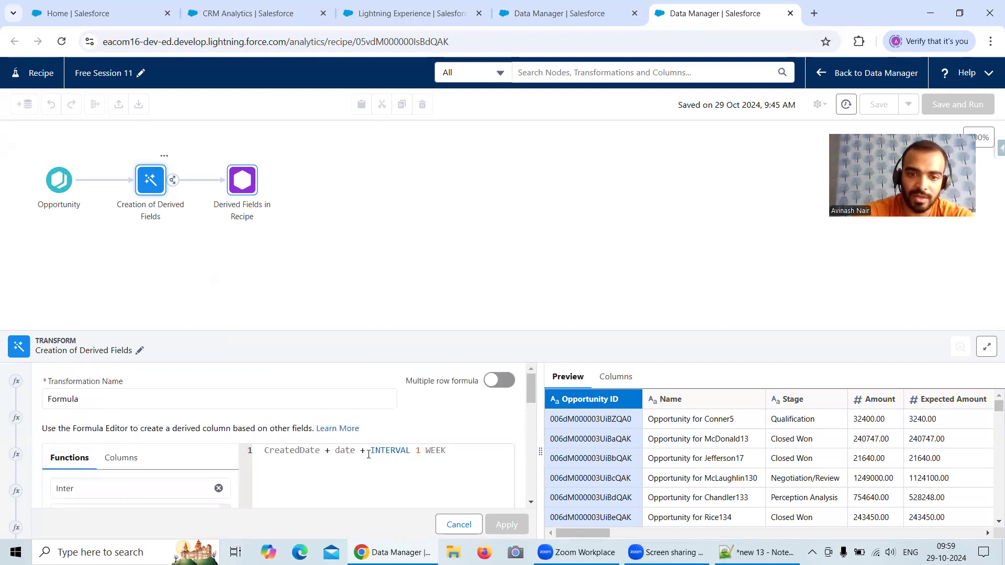
drag(369, 451, 326, 451)
key(BackSpace)
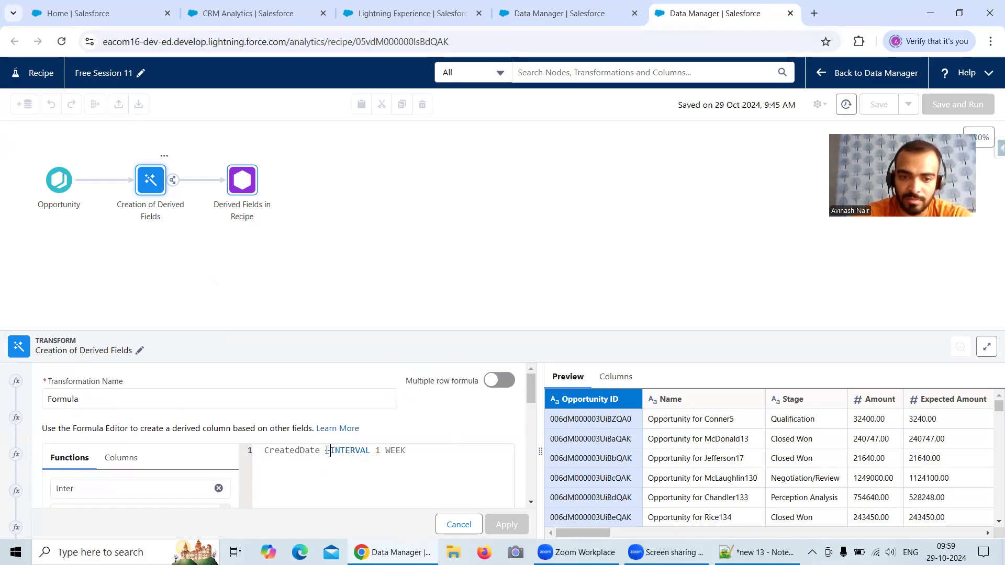
text(+)
Change the formula to subtract eight hours: CreatedDate - INTERVAL 8 Hour
drag(418, 451, 391, 450)
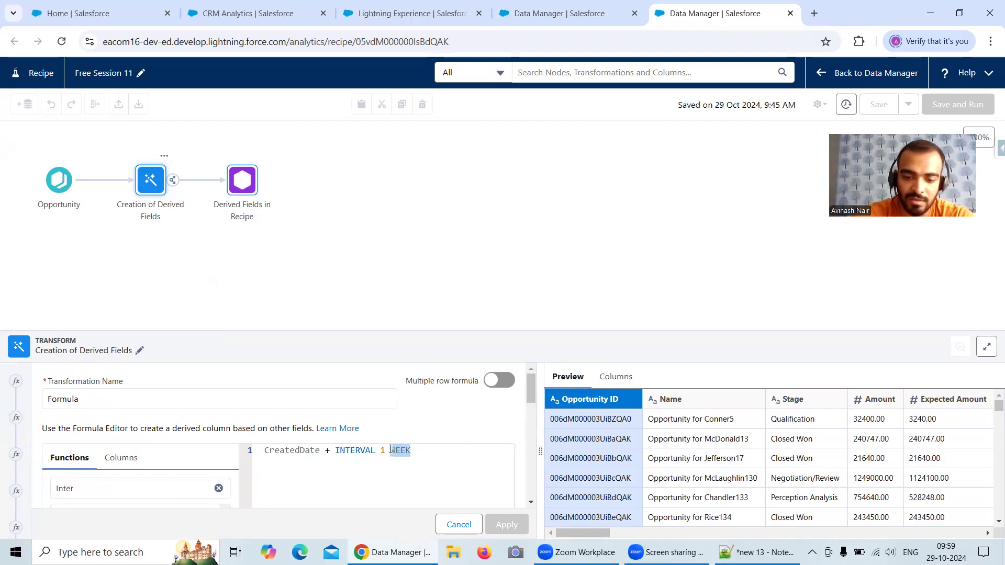
text(Hour)
click(329, 450)
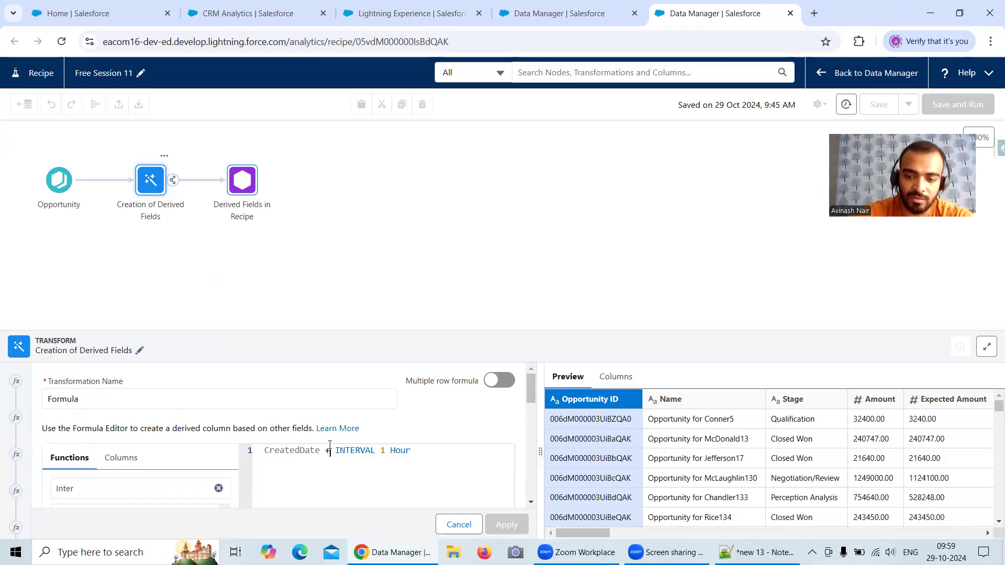
key(BackSpace)
text(-)
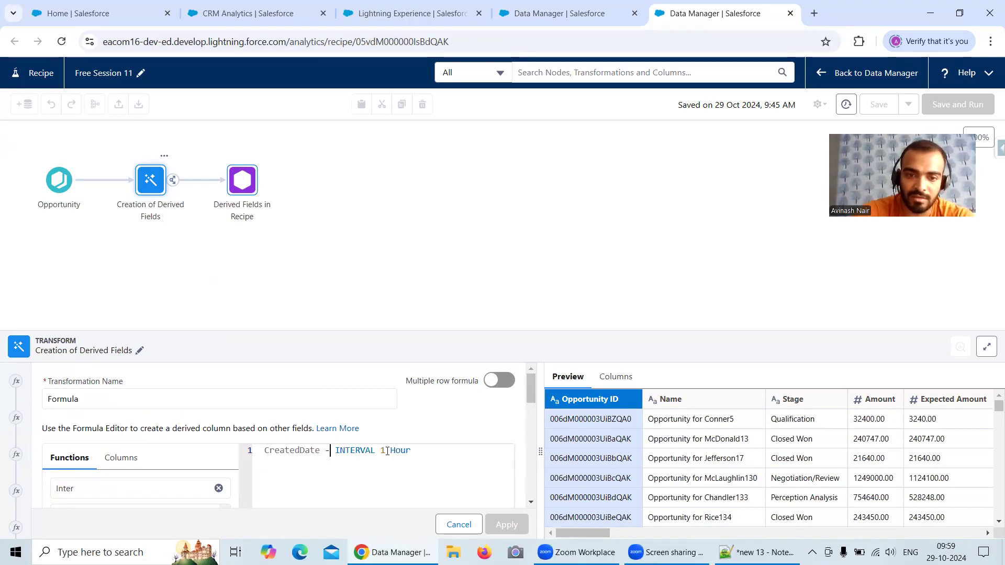
key(BackSpace)
text(8)
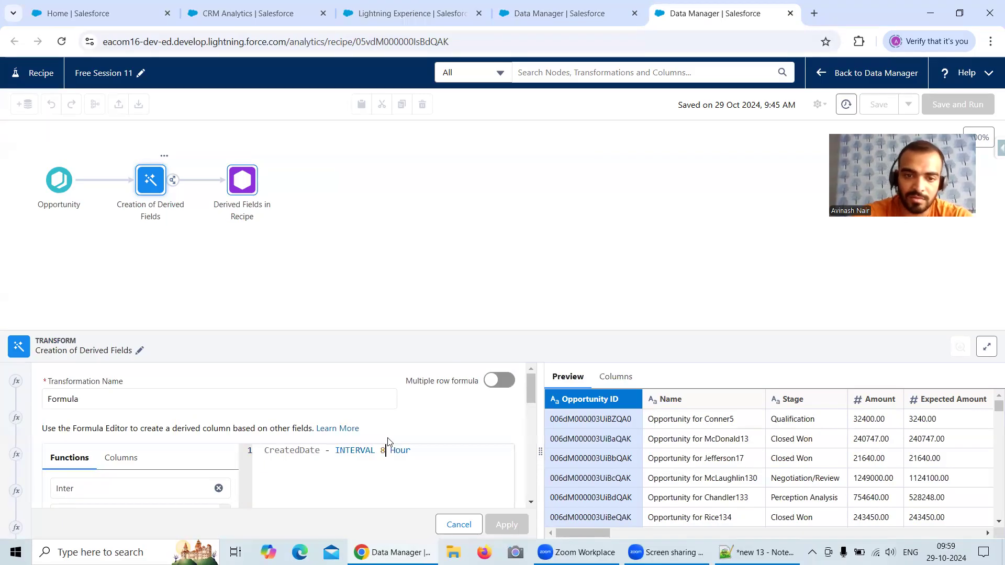
Set the formula's output type to Date Time
drag(531, 390, 529, 454)
click(234, 459)
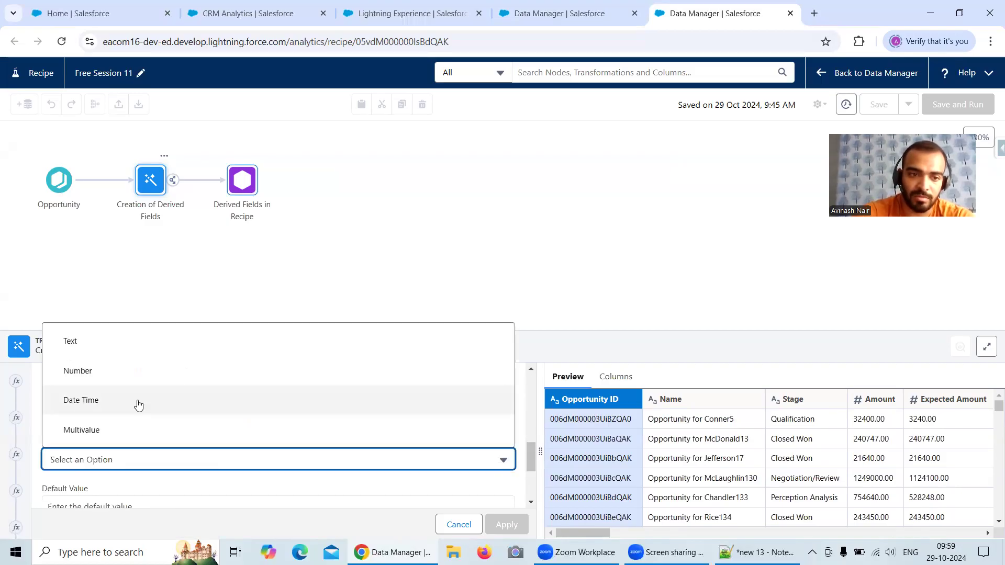
click(103, 401)
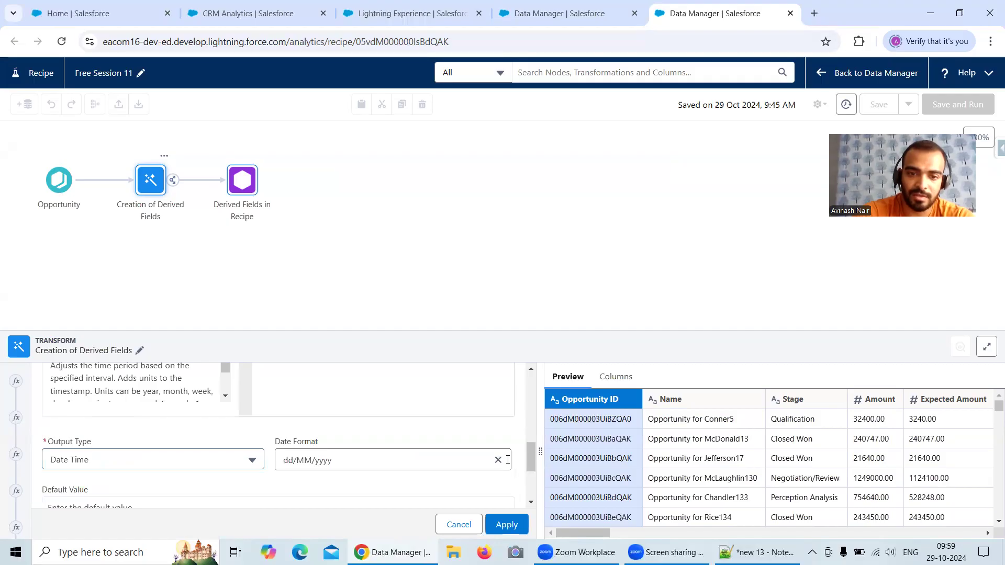
Check the field's type in the Free Session 6 dataflow, try Number as the recipe formula's output type, and apply the formula
click(589, 16)
scroll(491, 314, down, 3)
scroll(422, 356, down, 2)
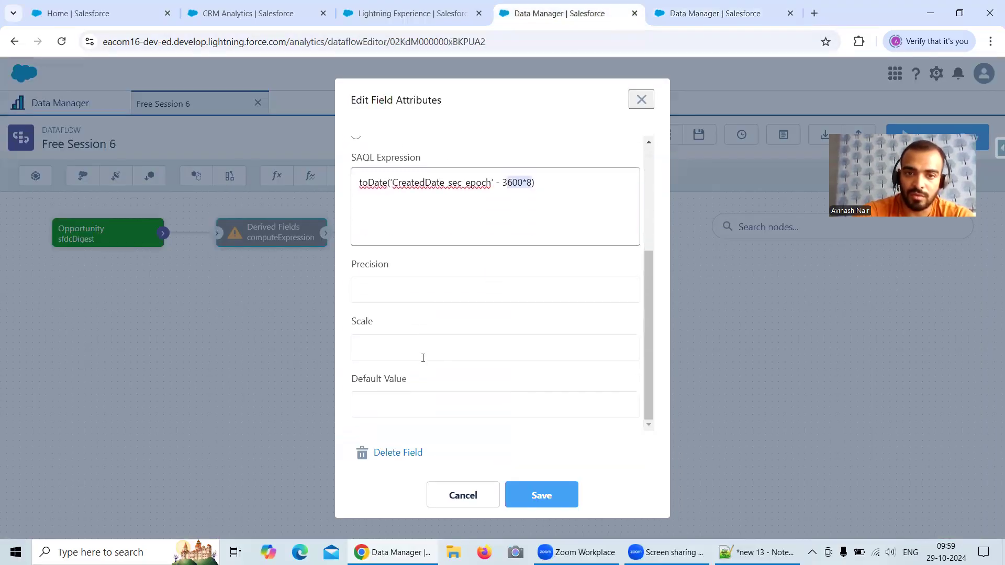
scroll(422, 354, up, 5)
click(680, 21)
click(199, 458)
click(99, 370)
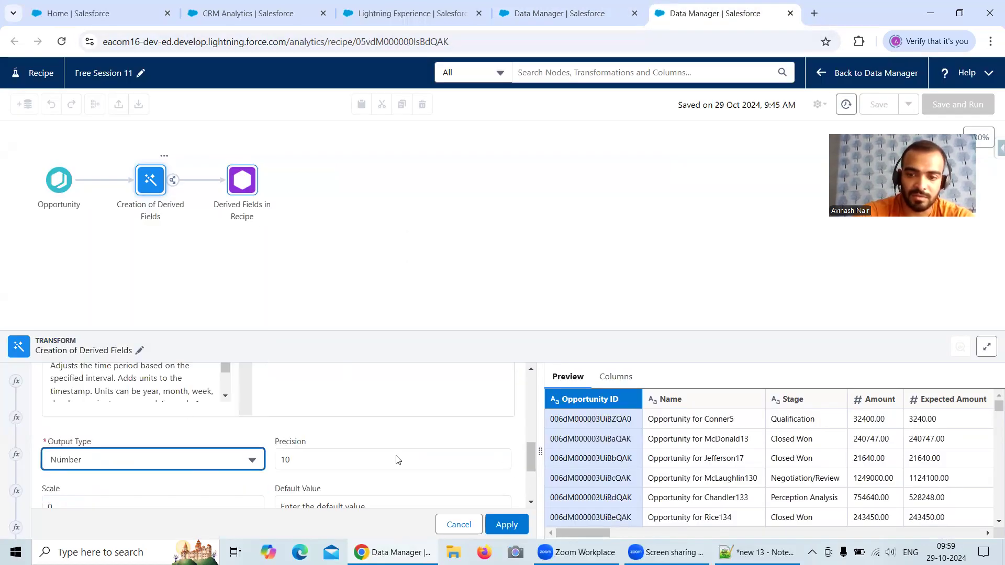
click(506, 524)
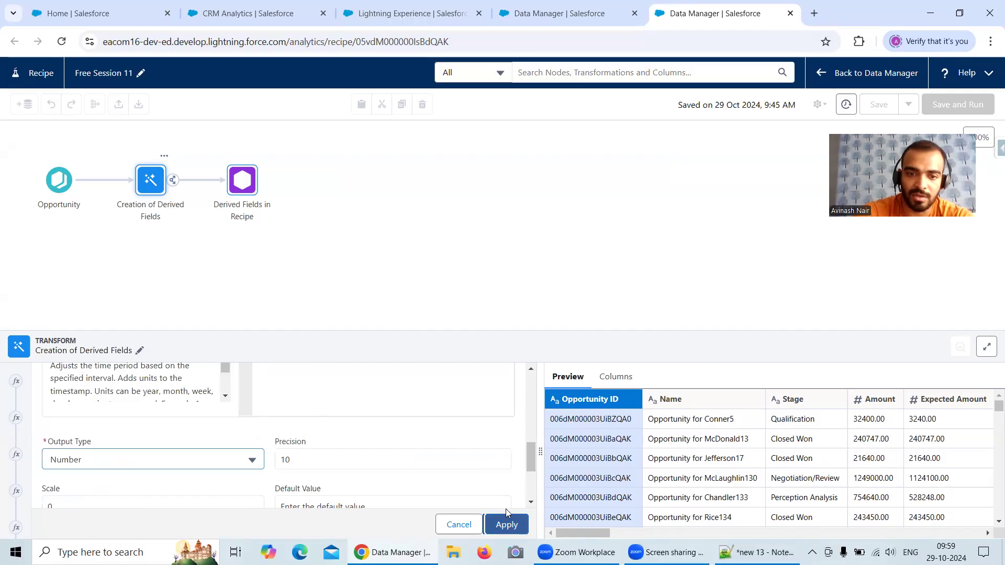
scroll(220, 464, down, 2)
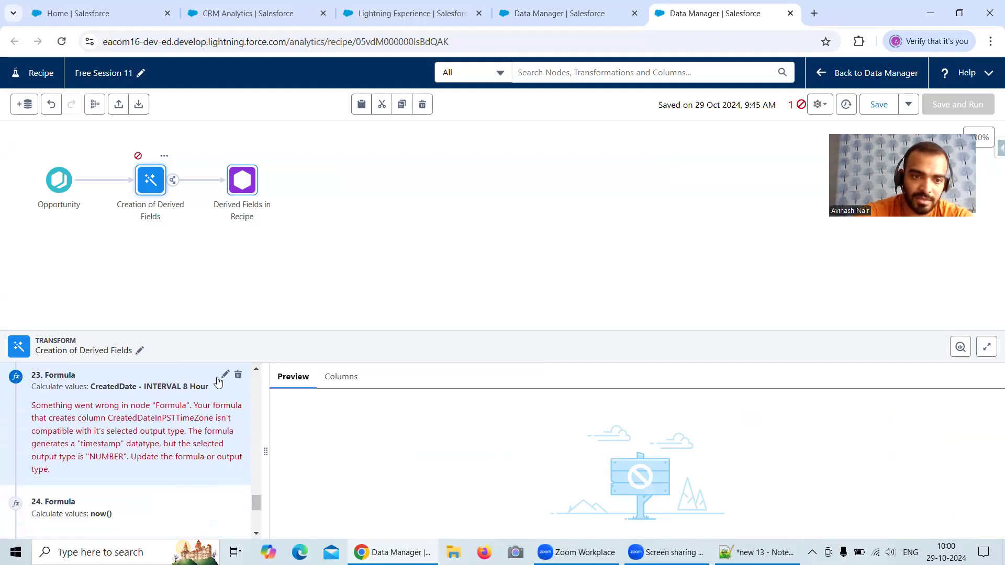
Examine the CreatedDateInPSTTimeZone attributes in the Free Session 6 dataflow, closing the field and reopening it from the Derived Fields list
click(605, 14)
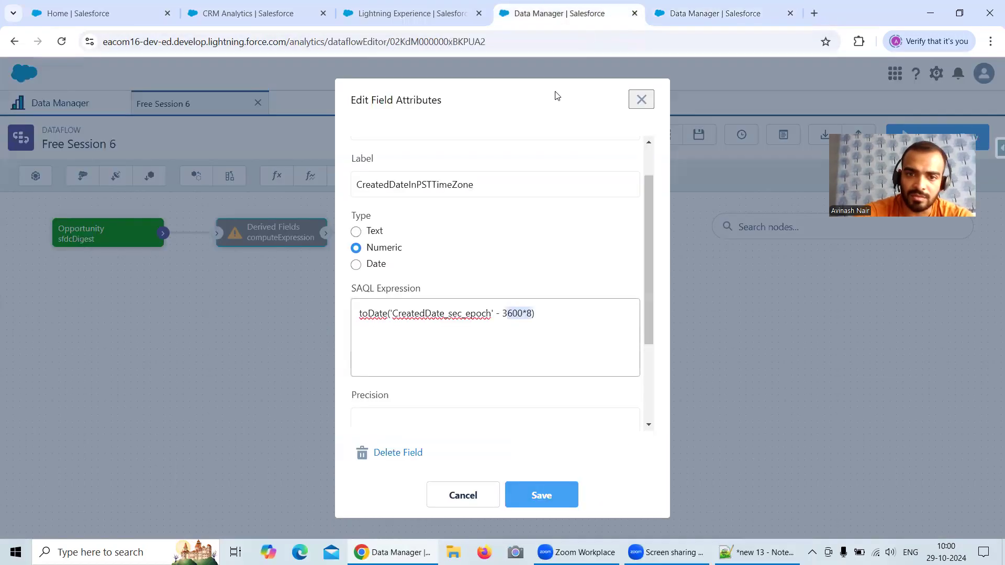
scroll(510, 298, up, 1)
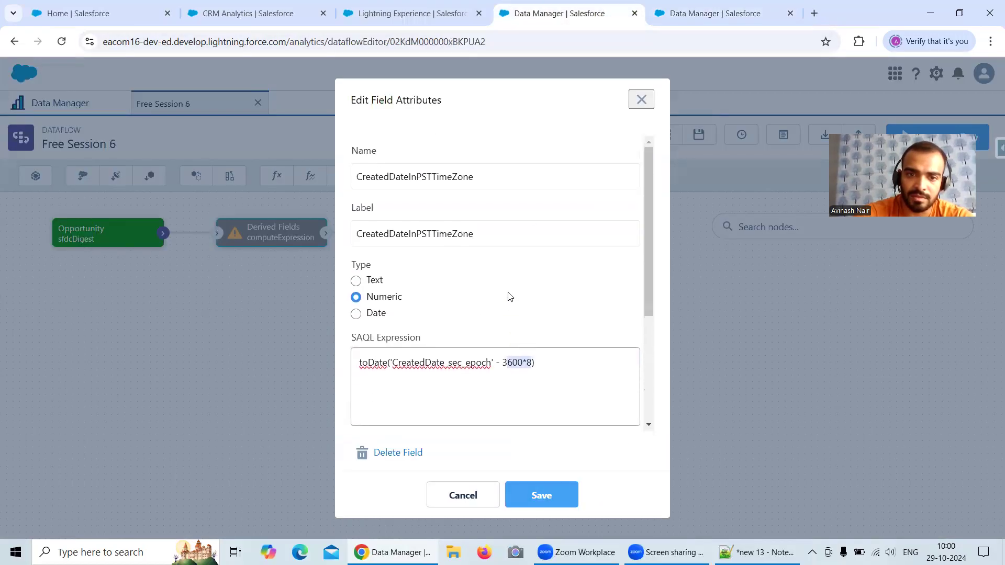
scroll(529, 285, down, 4)
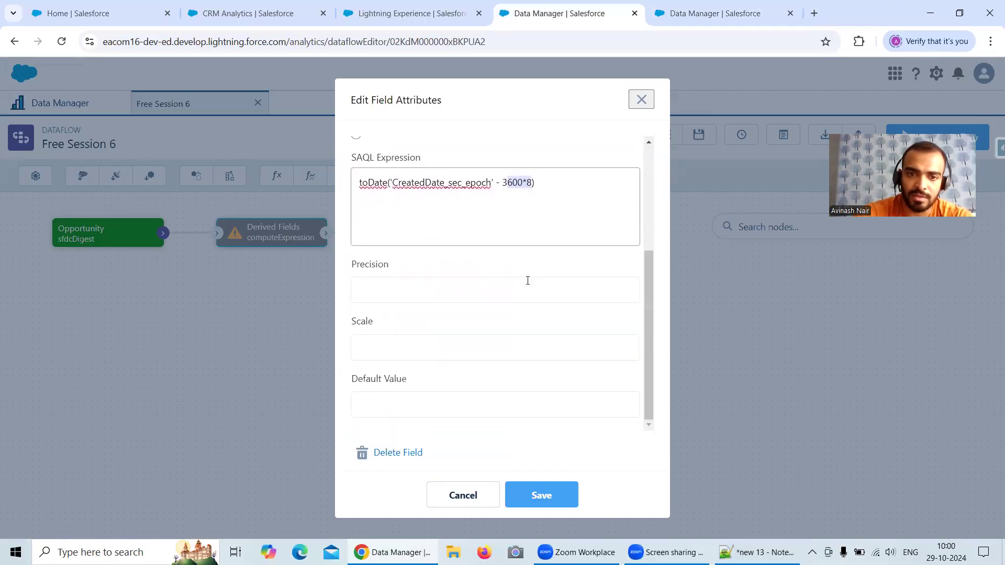
scroll(529, 281, up, 3)
scroll(525, 283, up, 1)
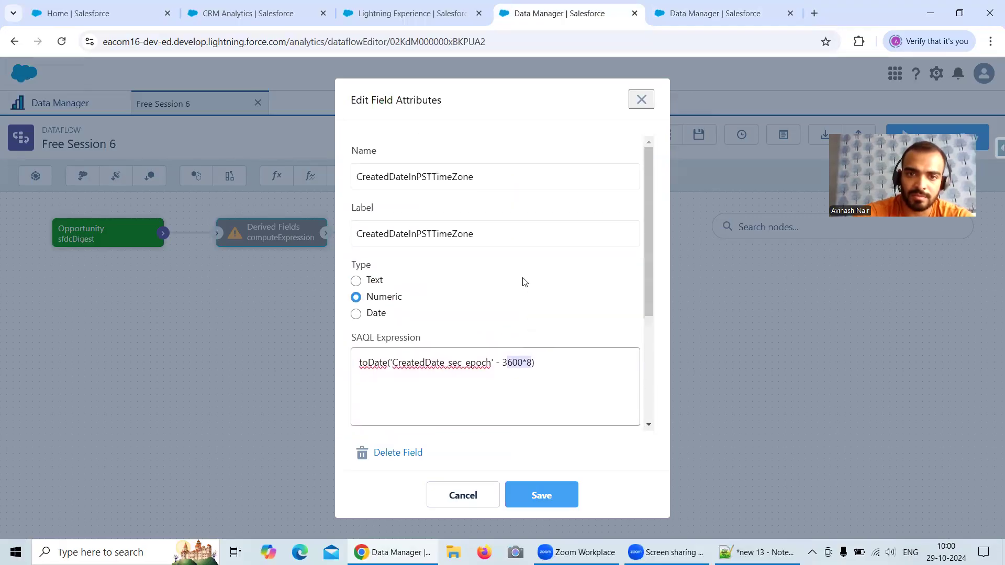
click(641, 99)
scroll(499, 348, down, 8)
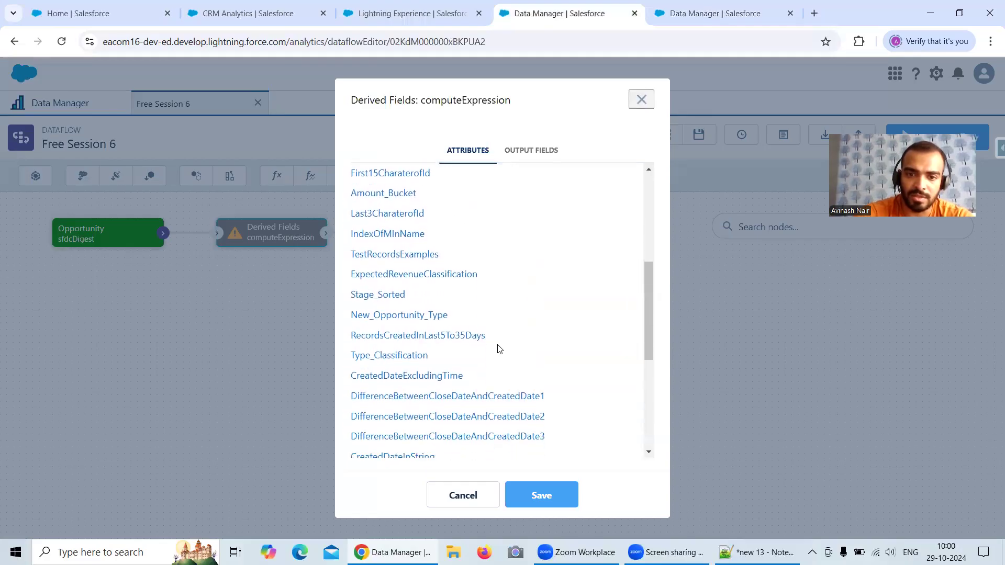
scroll(499, 349, down, 2)
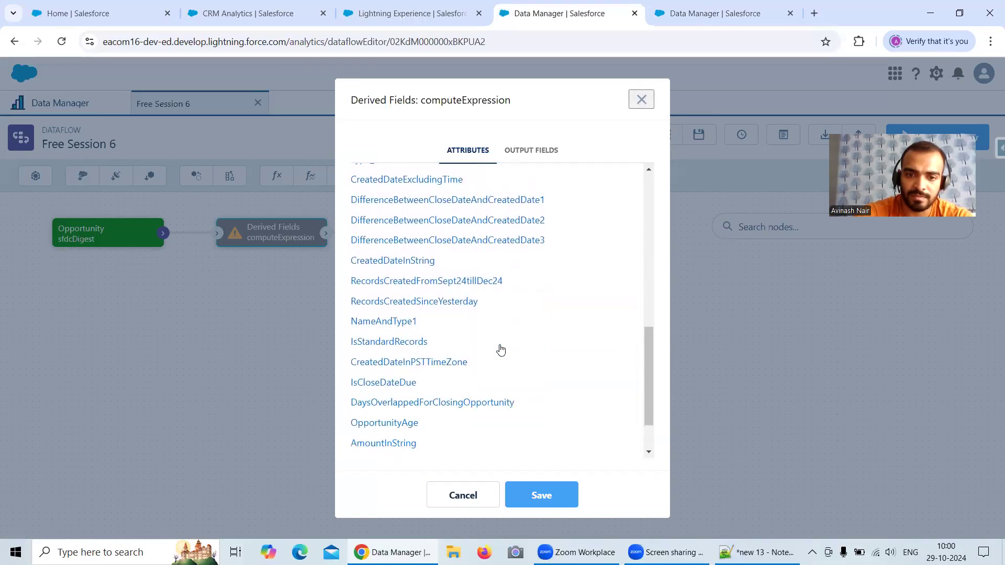
click(441, 364)
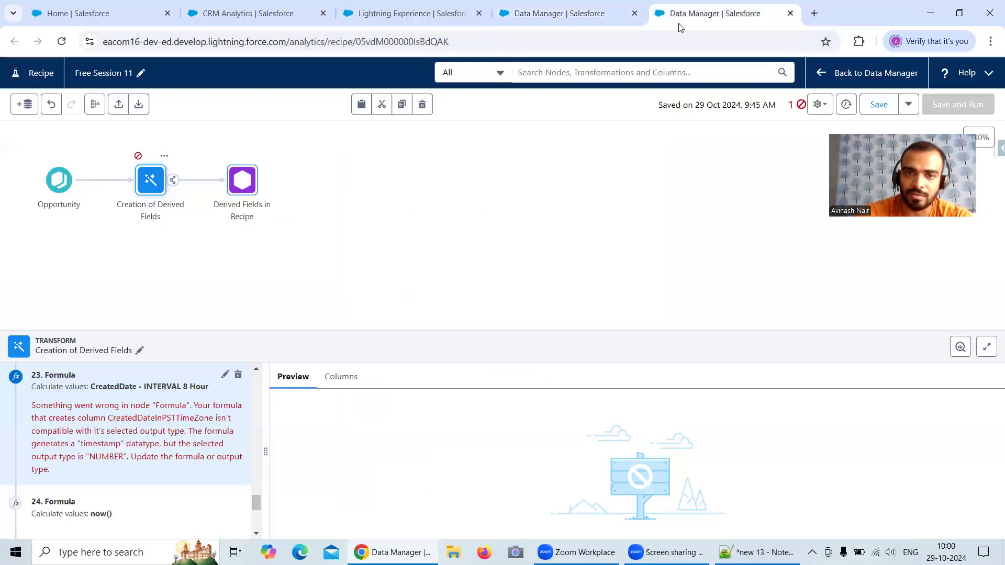
Edit the CreatedDate - INTERVAL 8 Hour formula in the Free Session 11 recipe and set its output type to Date Time
click(680, 21)
click(225, 376)
scroll(351, 424, down, 5)
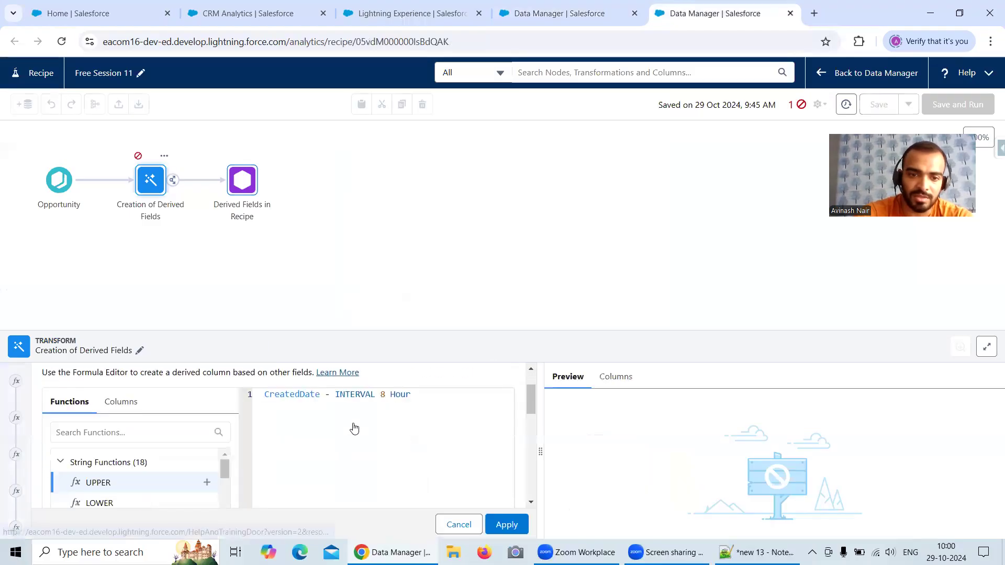
scroll(224, 449, down, 5)
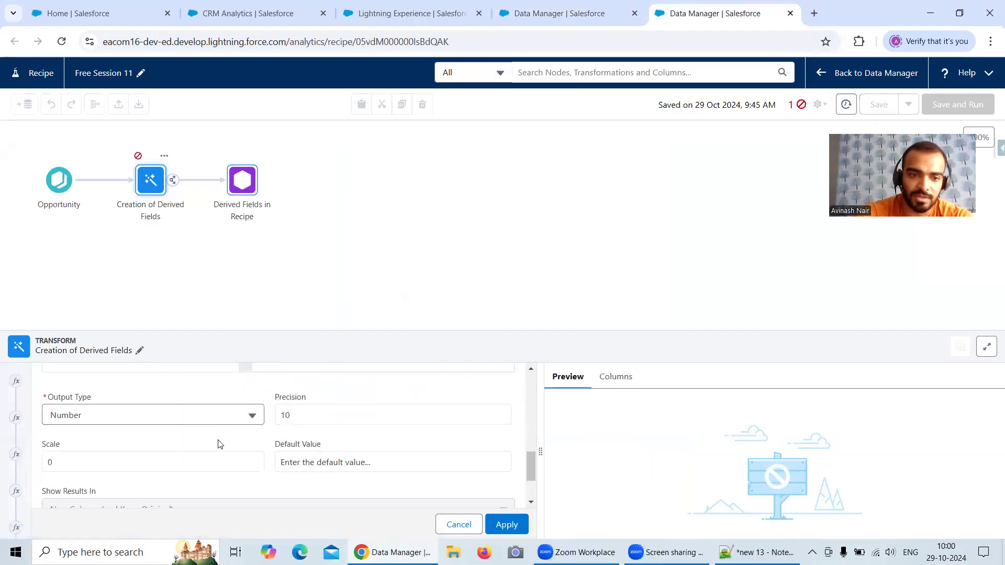
click(141, 408)
click(95, 348)
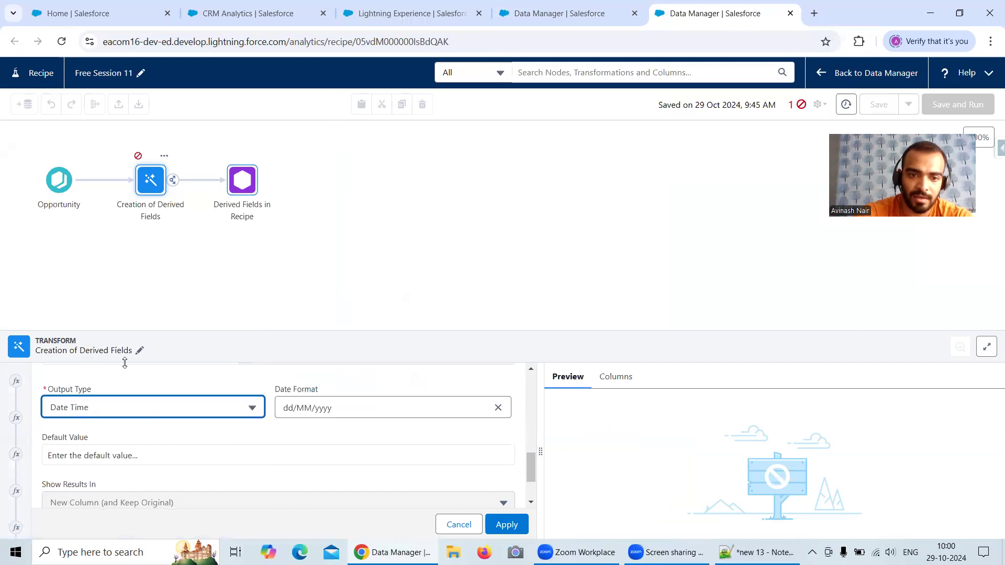
Check the dataflow field's date format, set the recipe formula's date format to yyyy-MM-dd'T'HH:mm:ss.SSS'Z', and apply the formula
click(576, 23)
scroll(492, 312, down, 3)
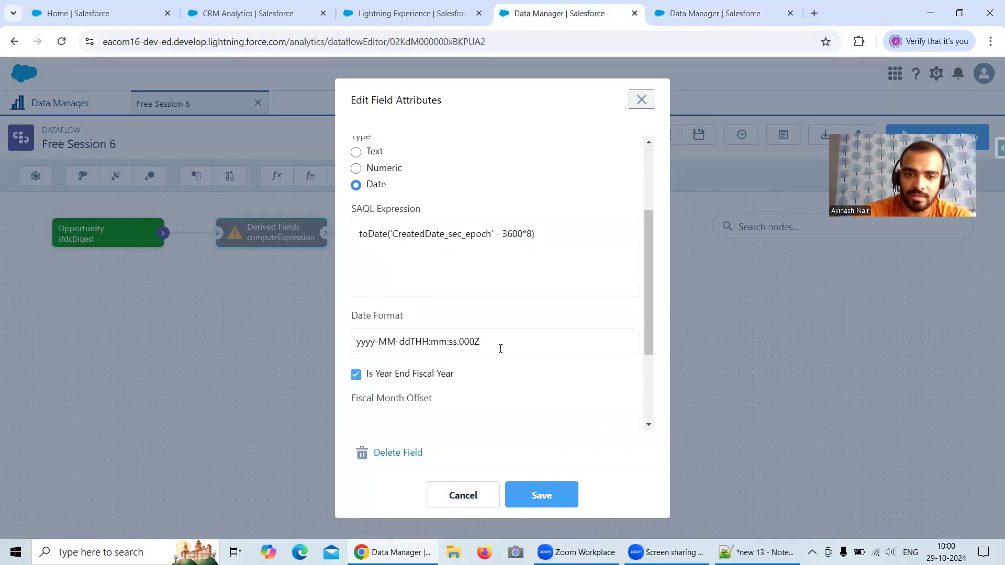
drag(490, 340, 343, 347)
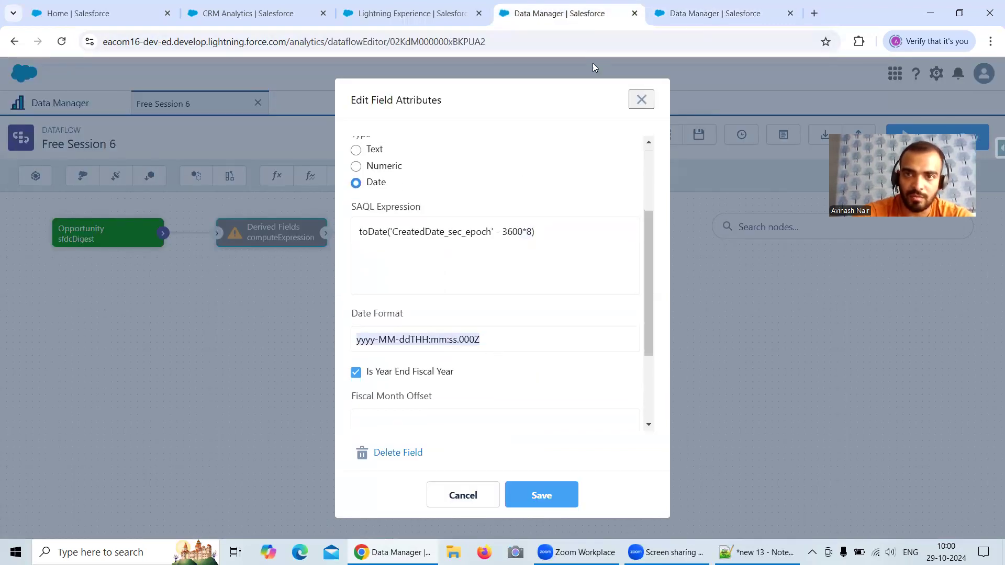
click(680, 13)
click(498, 407)
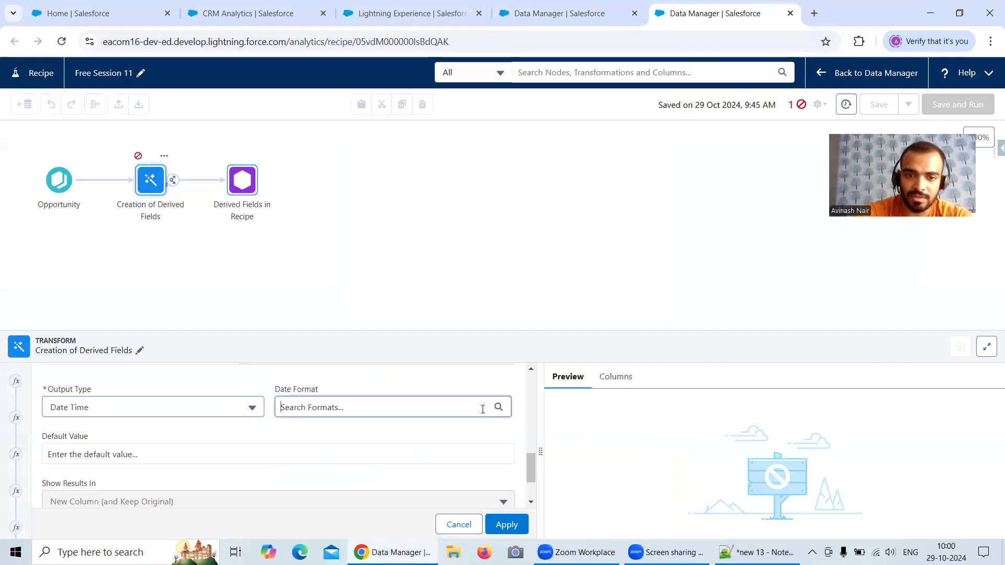
text(yyyy)
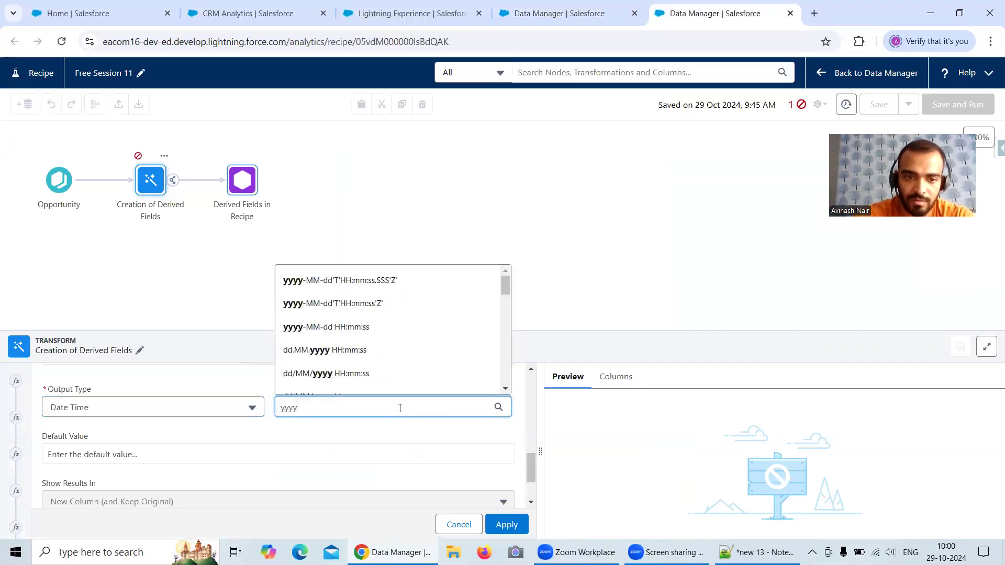
text(-MM-)
click(400, 434)
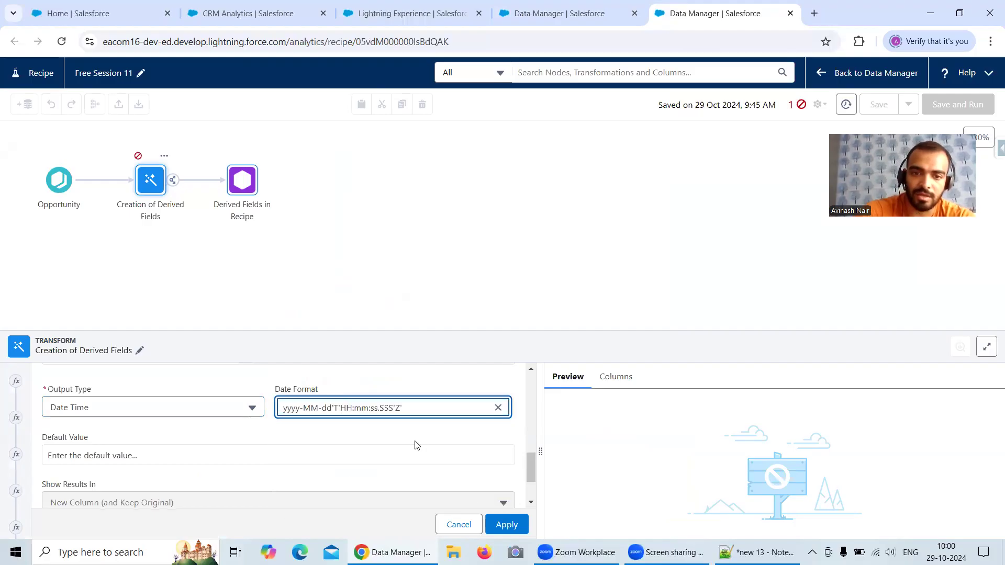
click(506, 524)
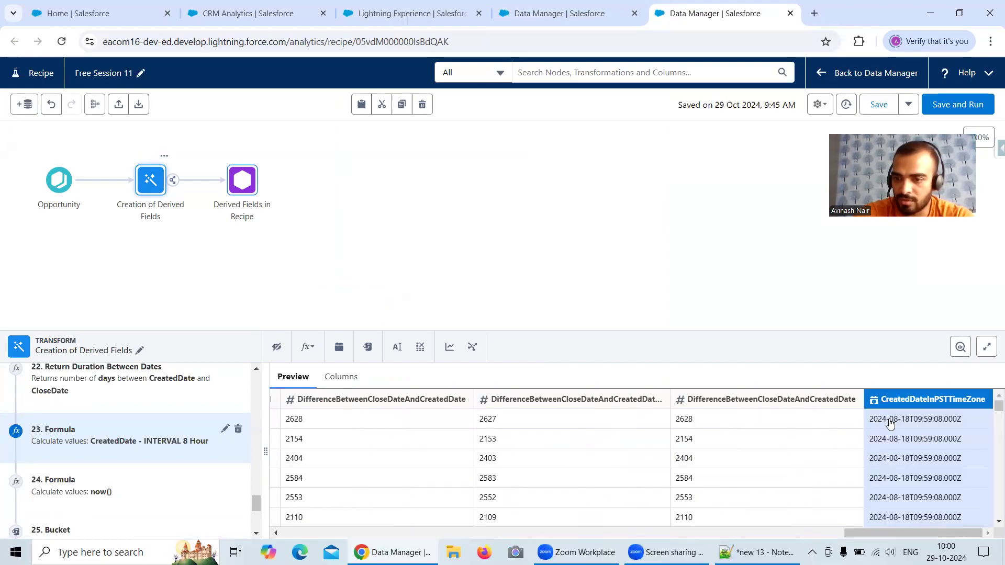
Compare the Created Date and CreatedDateInPSTTimeZone columns in the recipe preview to check the eight-hour offset
drag(914, 532, 428, 540)
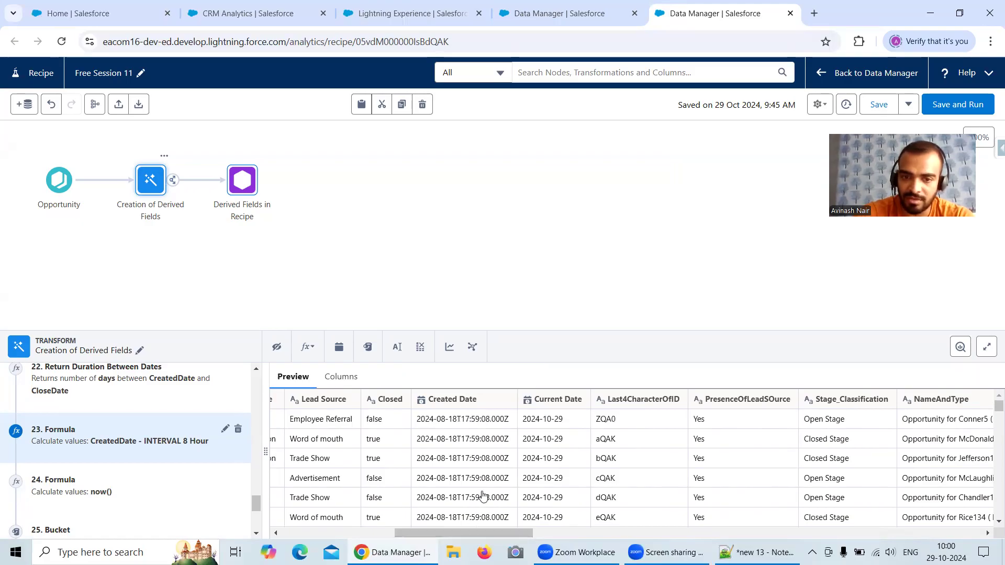
drag(470, 532, 991, 492)
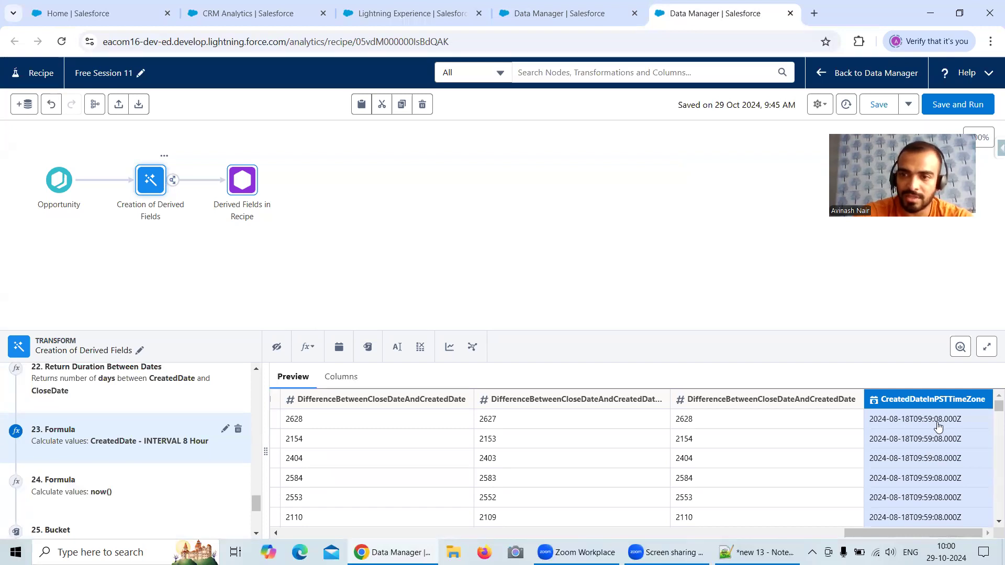
scroll(172, 487, down, 3)
scroll(177, 486, up, 3)
Reopen and reapply the CreatedDate - INTERVAL 8 Hour formula, and save the recipe
click(225, 429)
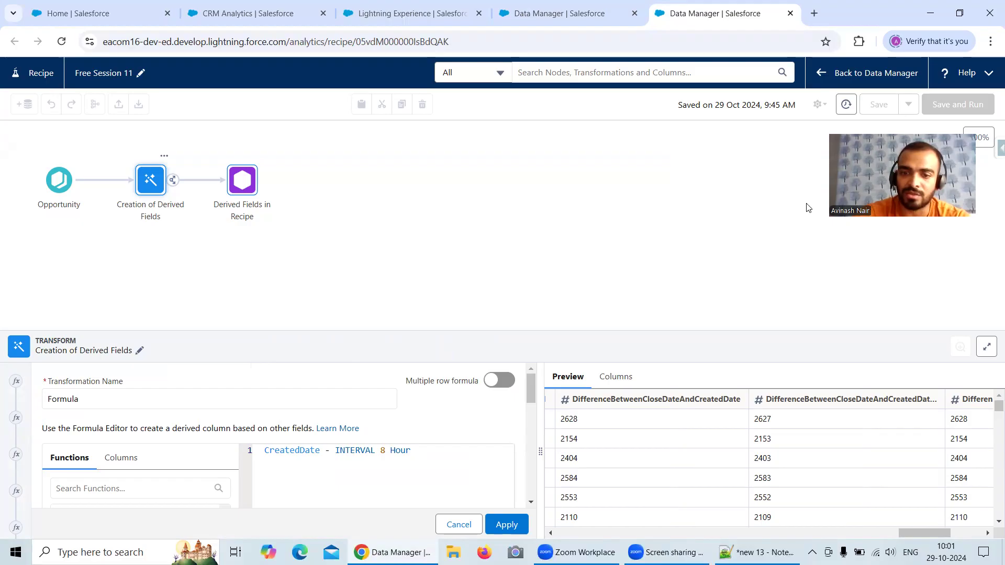
click(506, 524)
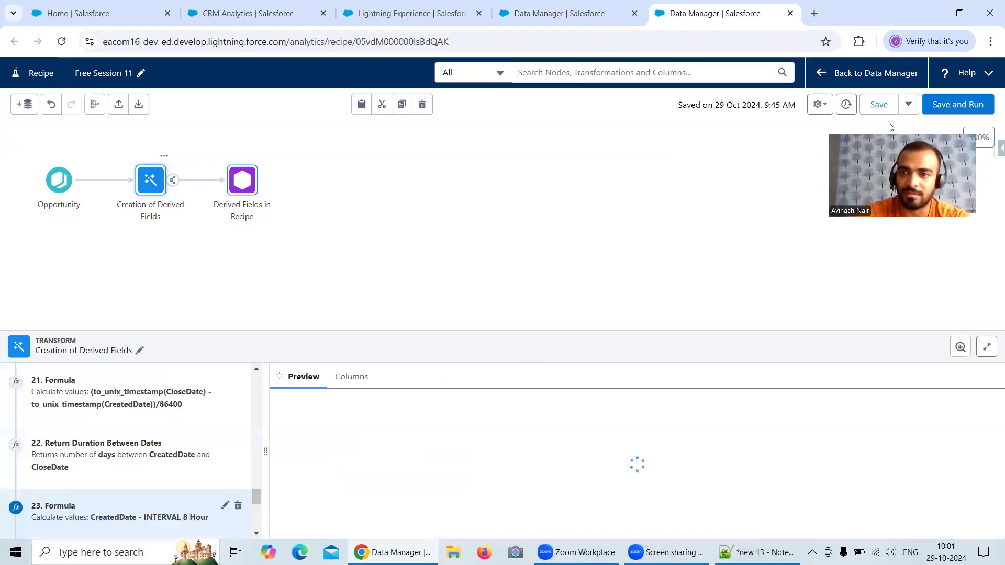
click(880, 105)
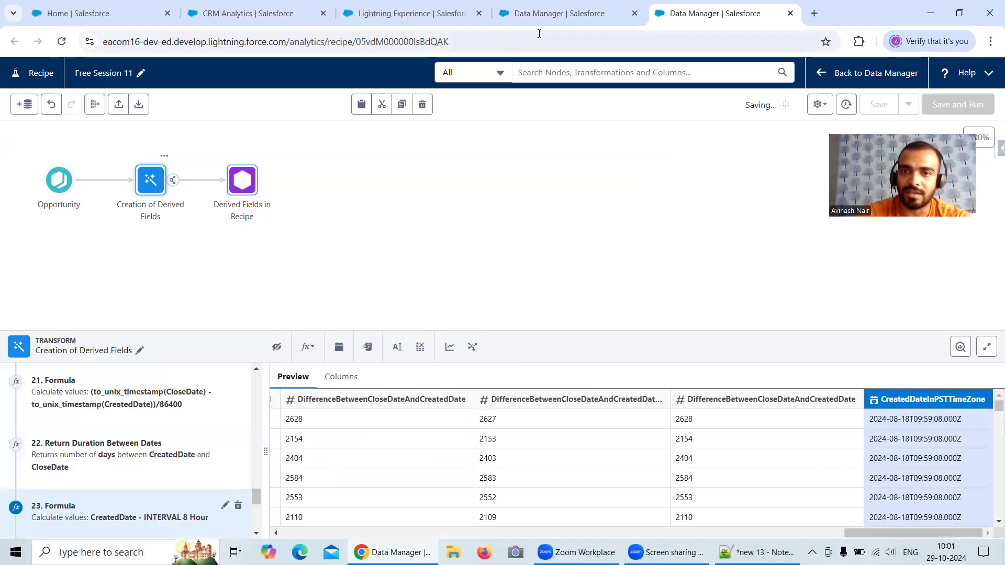